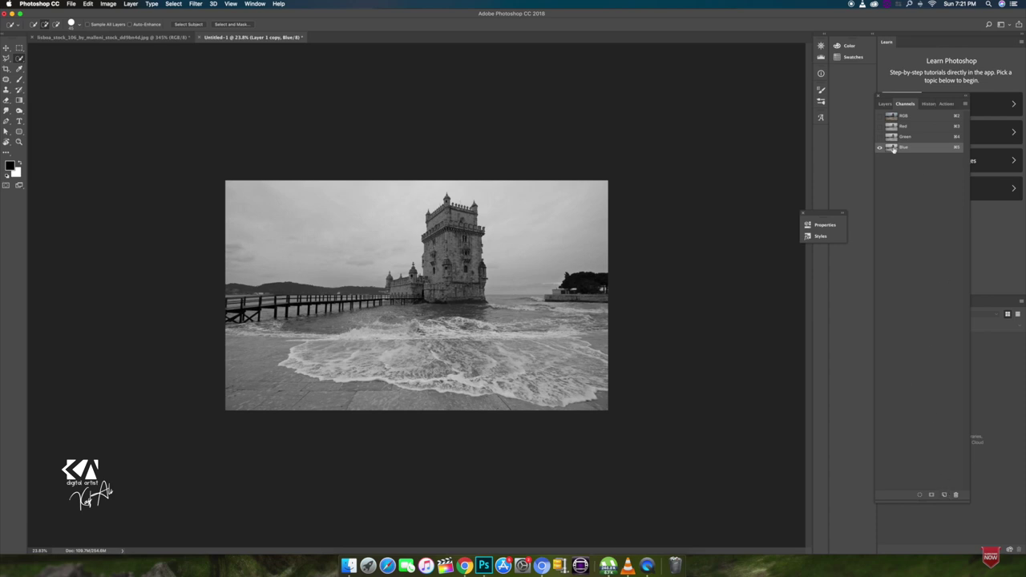
Duplicate the Blue channel and use Levels to crush it to a stark black-and-white tower silhouette.
drag(894, 149, 965, 495)
key(ctrl+l)
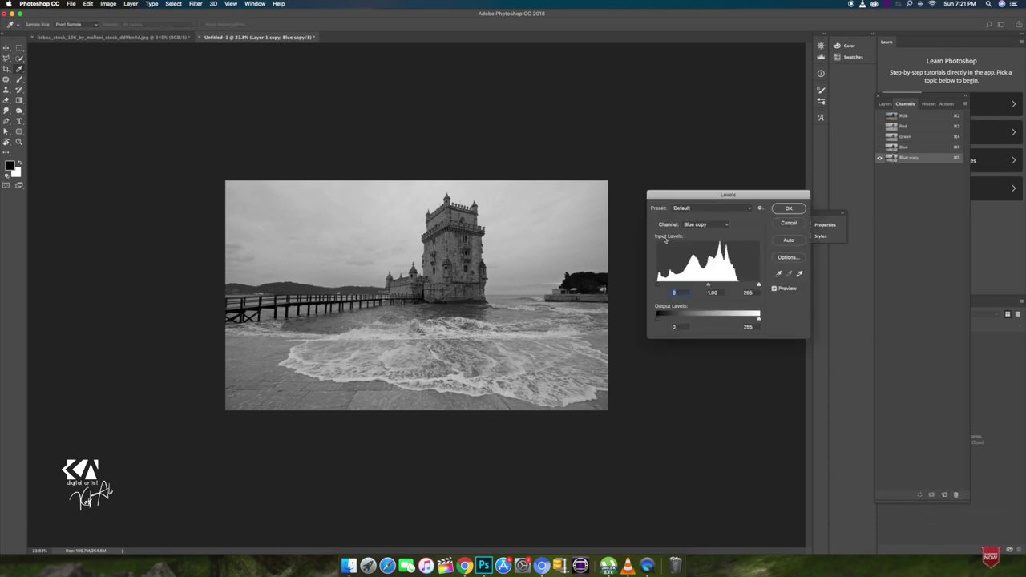
drag(658, 284, 703, 286)
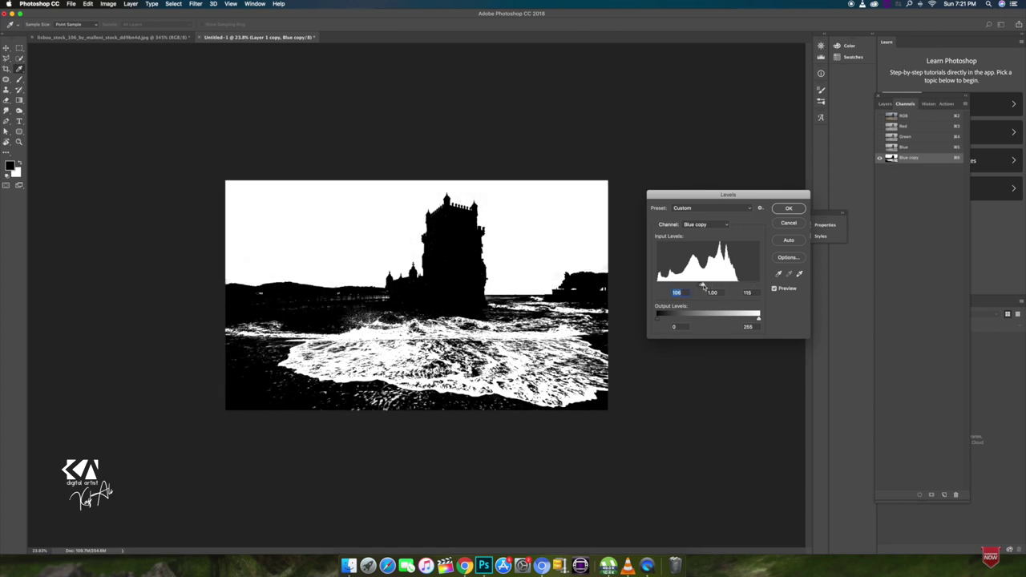
key(Return)
key(w)
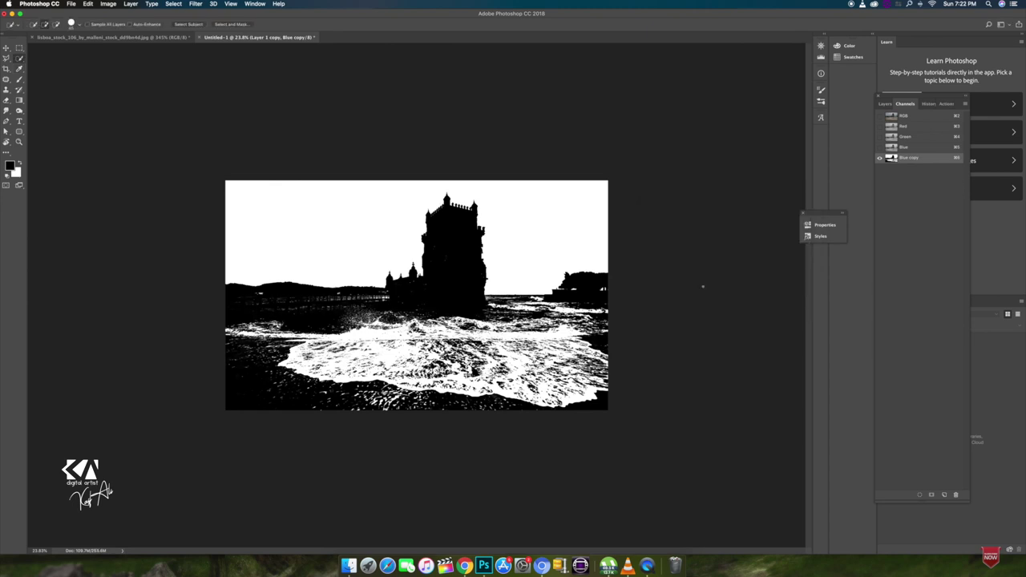
key(ctrl+l)
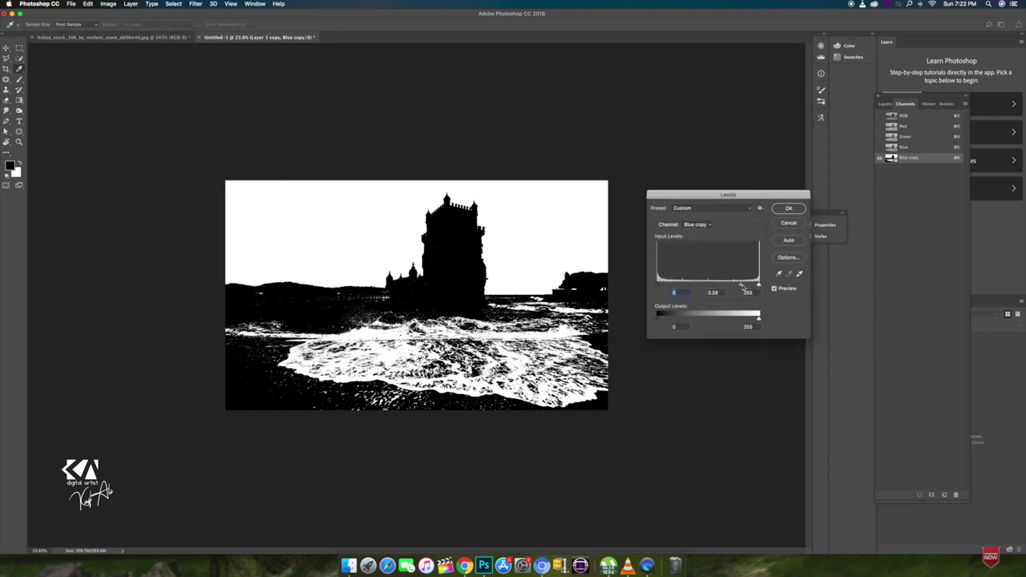
key(Return)
Paint the wave streaks, pier railing and lower-left water black in the Blue copy channel.
click(25, 82)
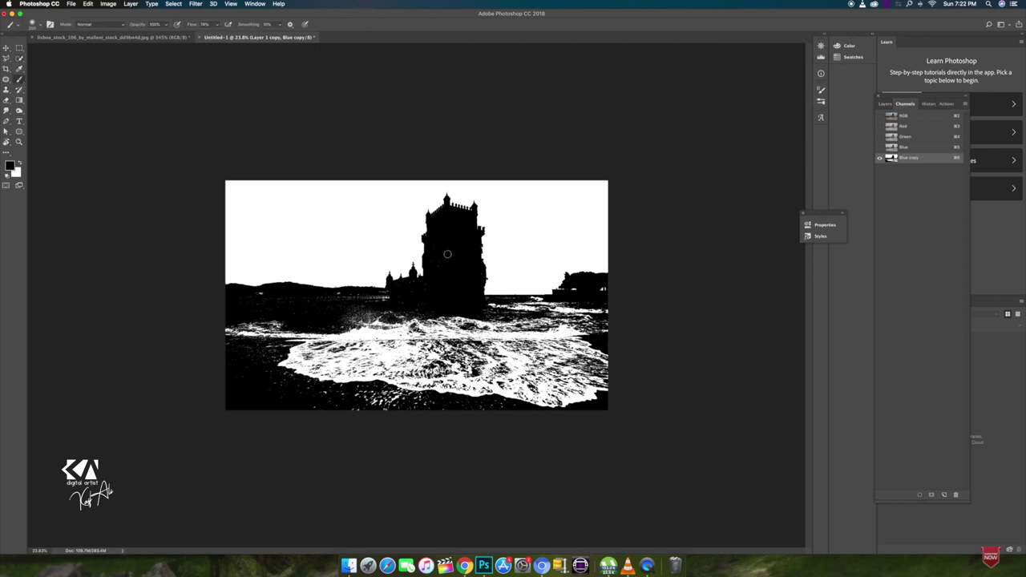
right_click(401, 126)
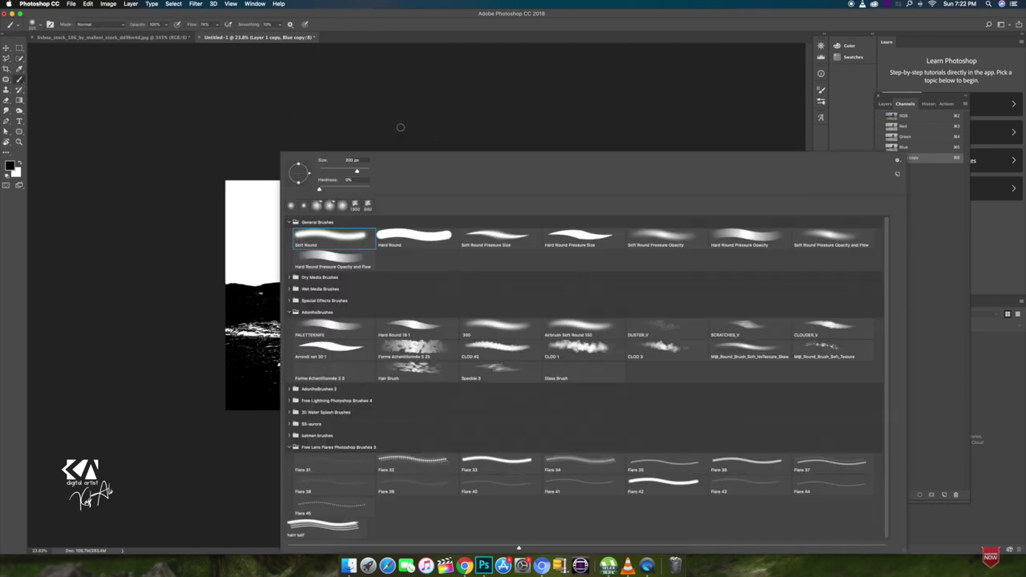
click(318, 92)
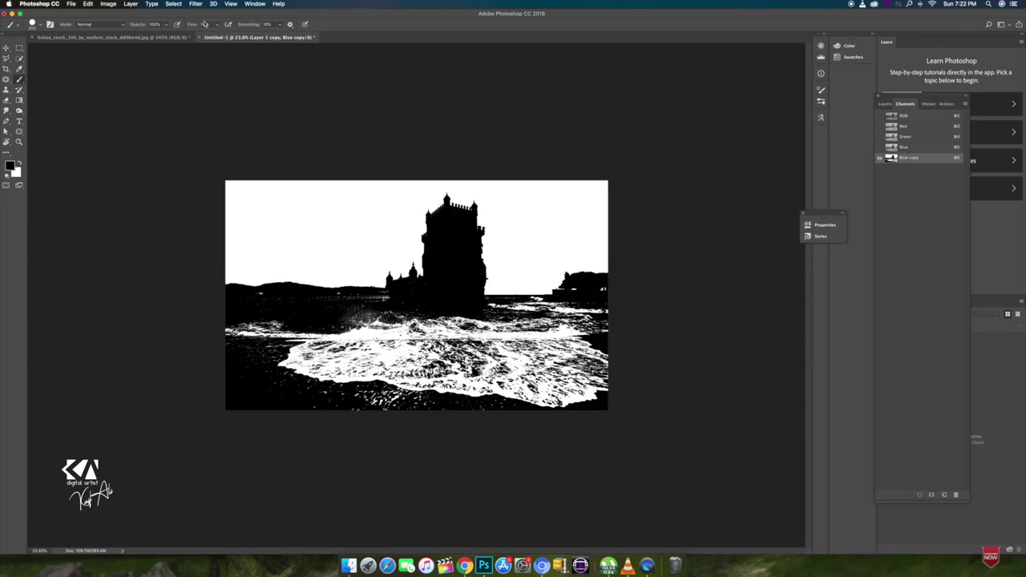
scroll(449, 142, up, 3)
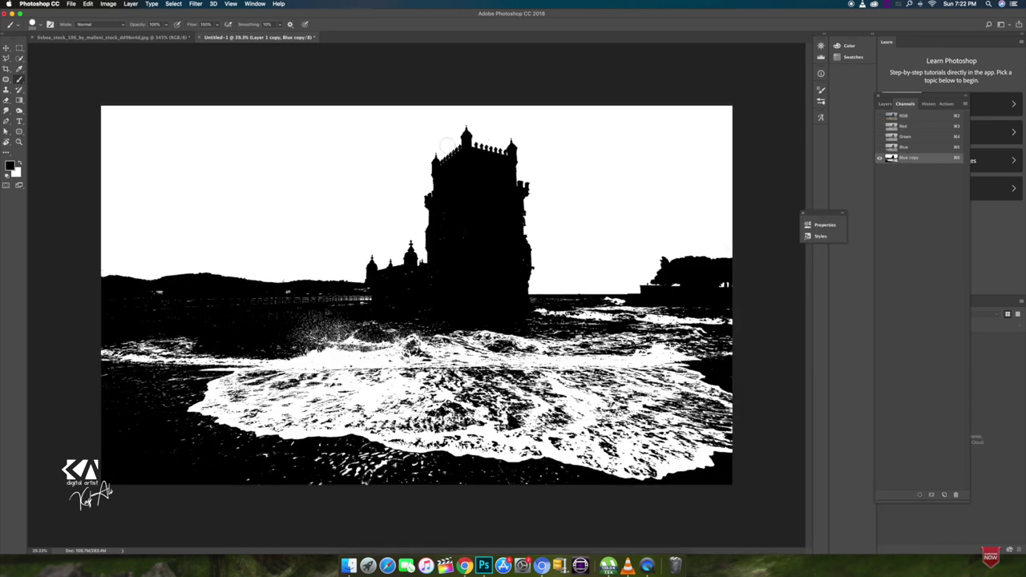
scroll(449, 142, up, 3)
key(x)
key(x)
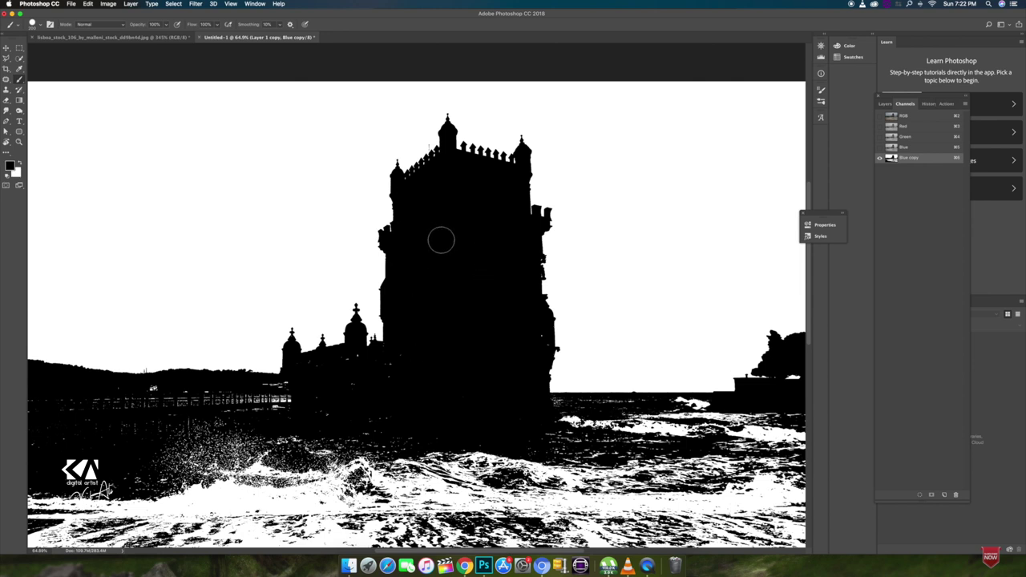
scroll(387, 234, down, 3)
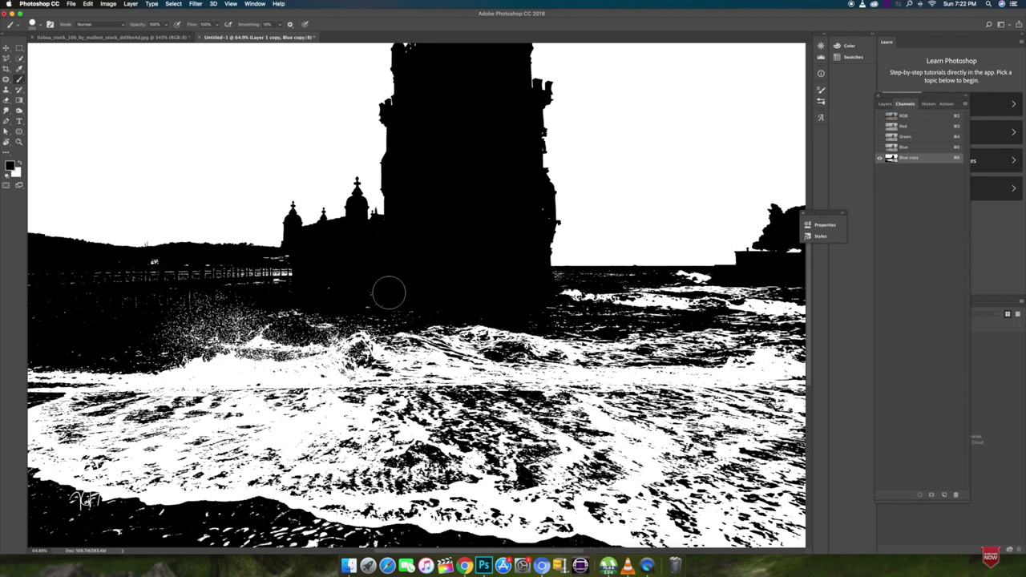
scroll(391, 293, down, 3)
drag(531, 303, 673, 307)
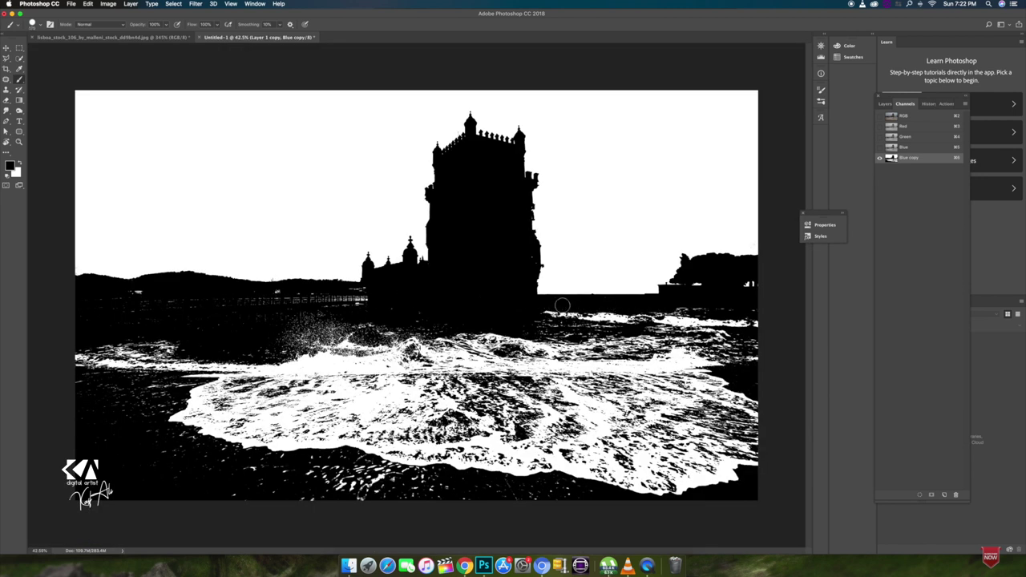
drag(367, 297, 137, 297)
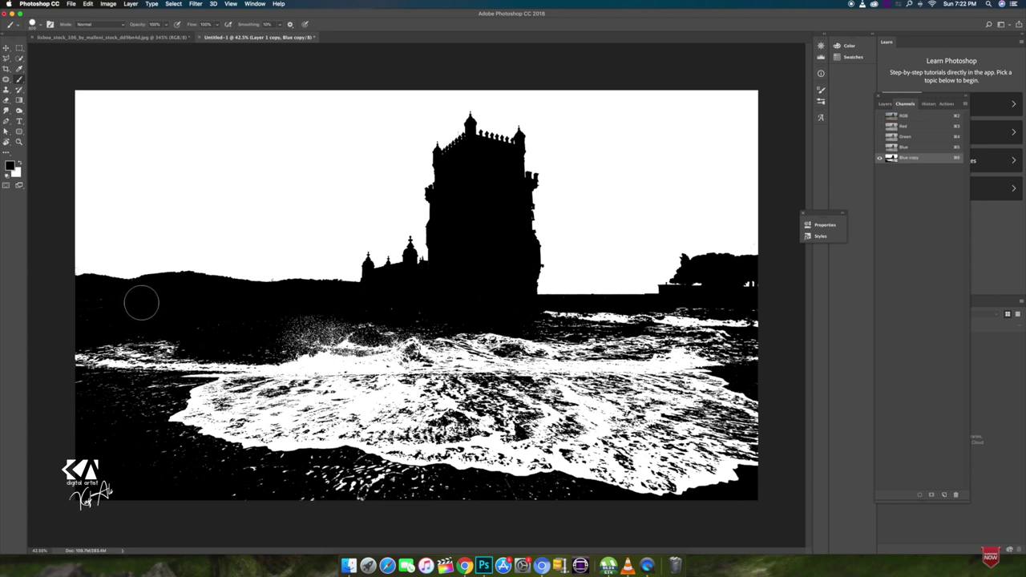
mouse_move(117, 353)
mouse_down()
mouse_move(108, 362)
mouse_move(534, 348)
mouse_move(538, 335)
mouse_move(761, 334)
mouse_move(761, 470)
mouse_move(761, 412)
mouse_move(740, 396)
mouse_move(425, 403)
mouse_move(401, 486)
mouse_move(505, 442)
mouse_move(581, 424)
mouse_move(78, 404)
mouse_up()
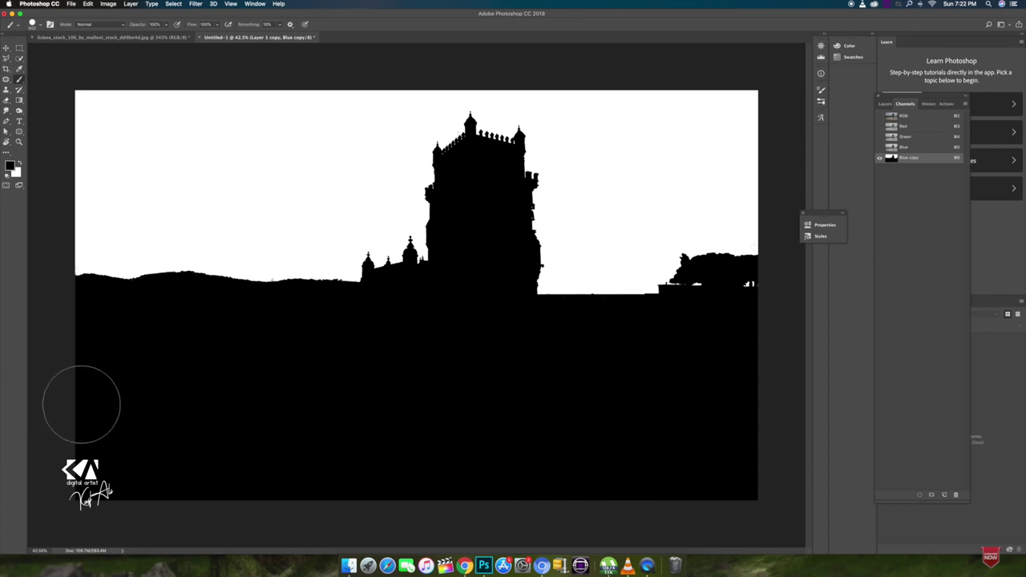
Darken the painted channel's midtones with Levels and load Blue copy as a selection.
key(super+l)
drag(708, 285, 777, 289)
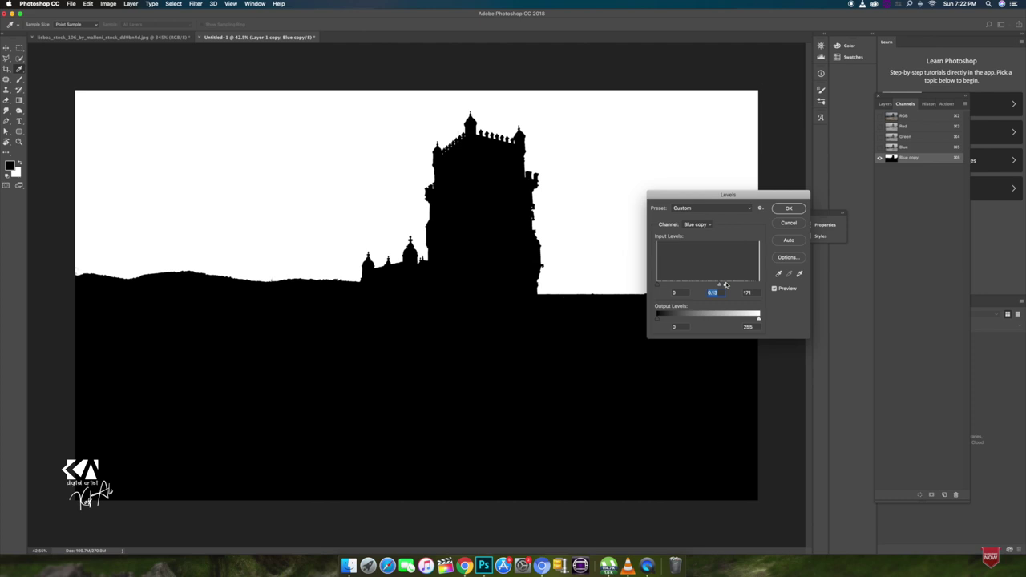
key(Return)
key(b)
key(bracketleft)
key(bracketleft)
key(bracketleft)
key(bracketleft)
key(bracketleft)
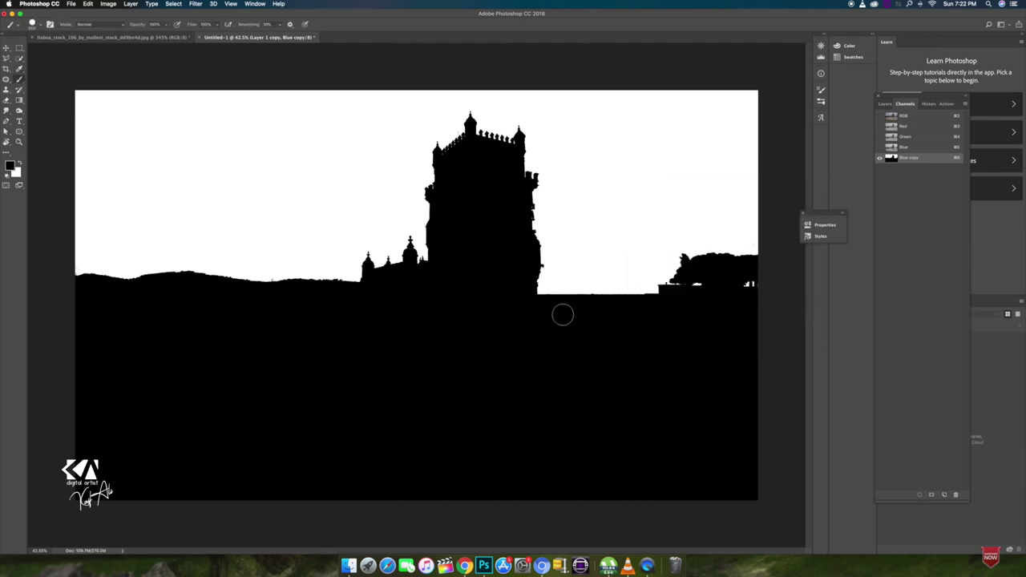
click(920, 495)
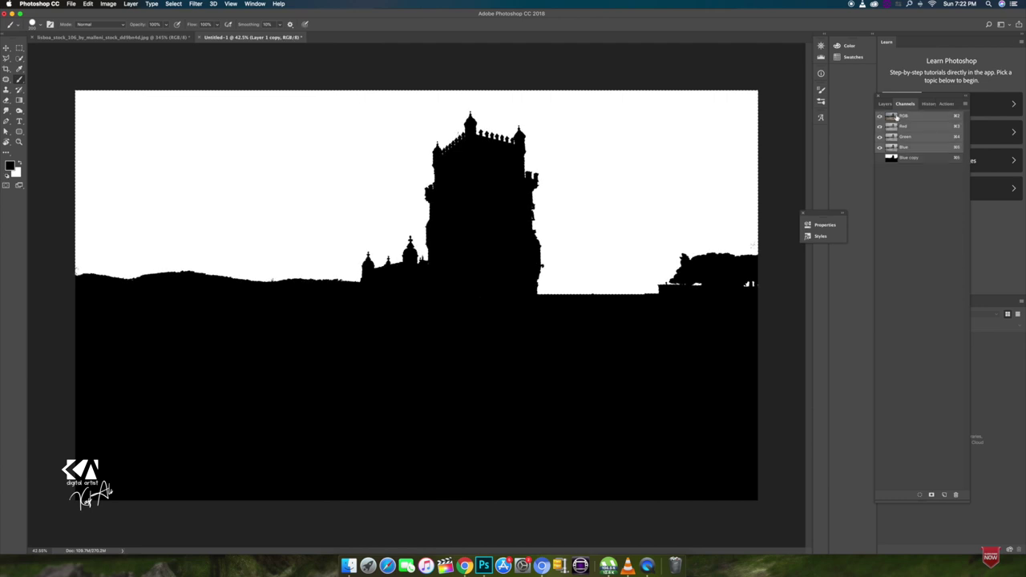
Mask Layer 1 copy from the selection, hide Layer 1, and invert the mask to hide the sky.
click(898, 116)
click(885, 105)
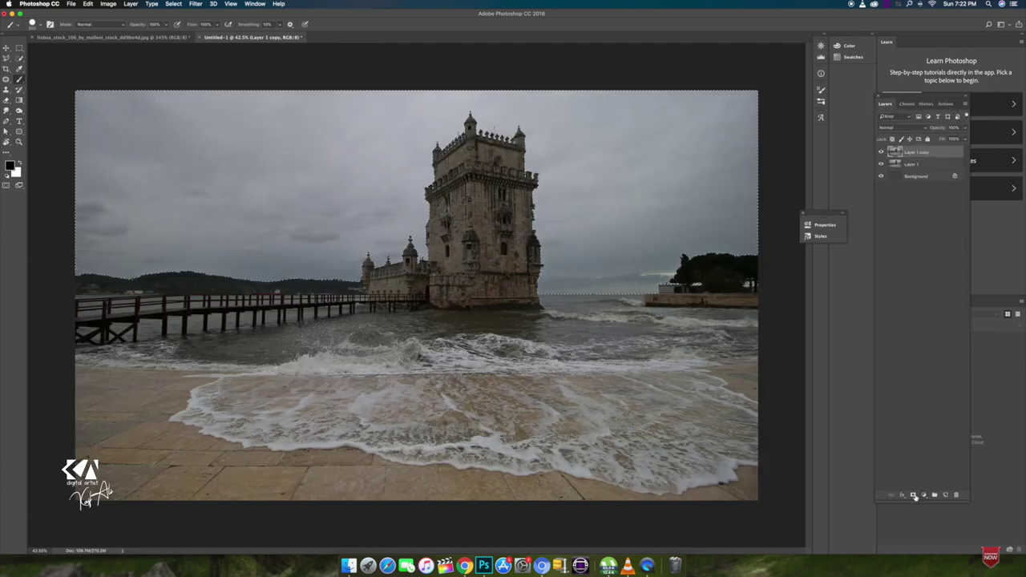
click(913, 495)
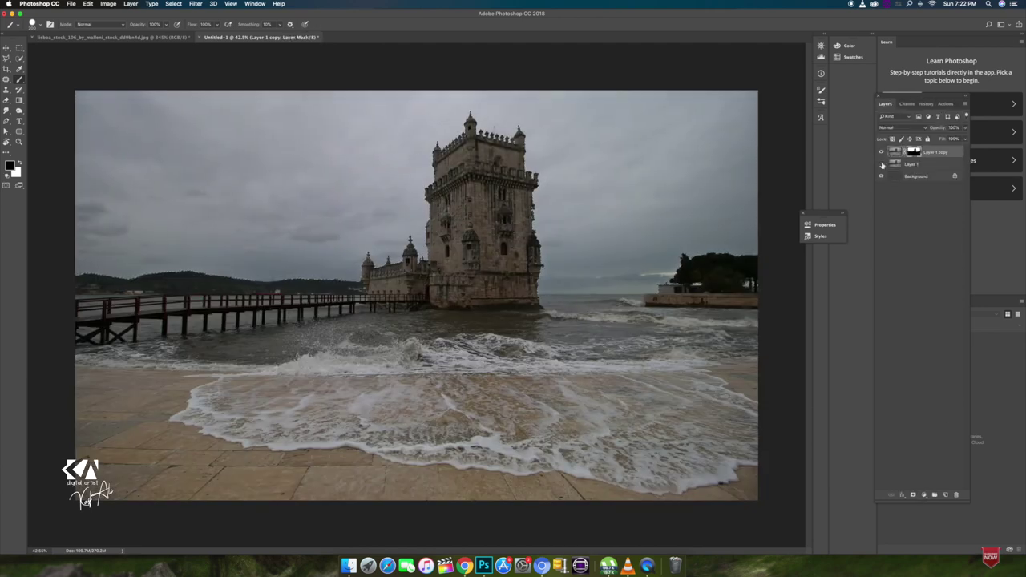
click(882, 163)
key(ctrl+i)
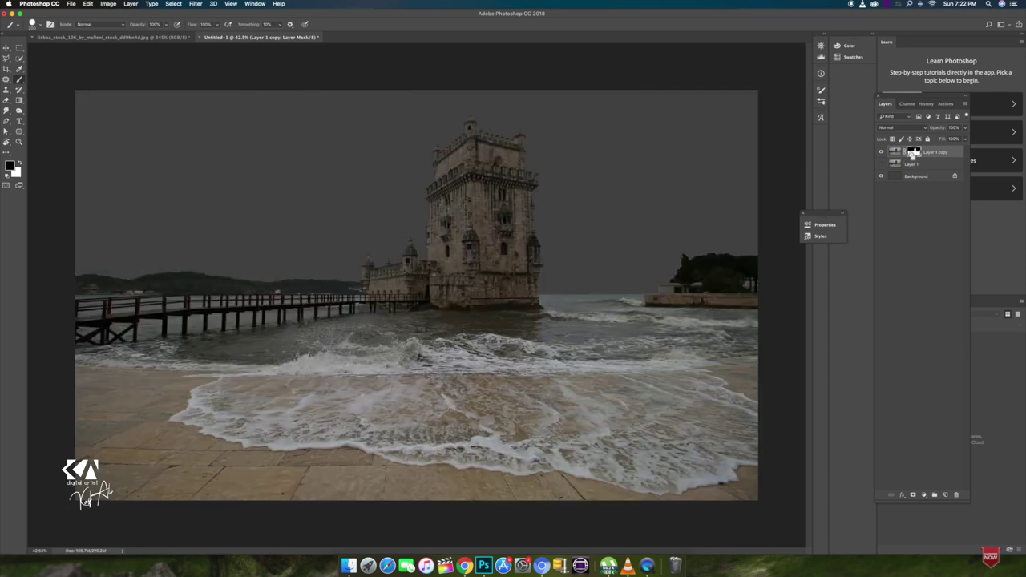
Refine the layer mask edge in Select and Mask with Contrast at 12%.
click(925, 497)
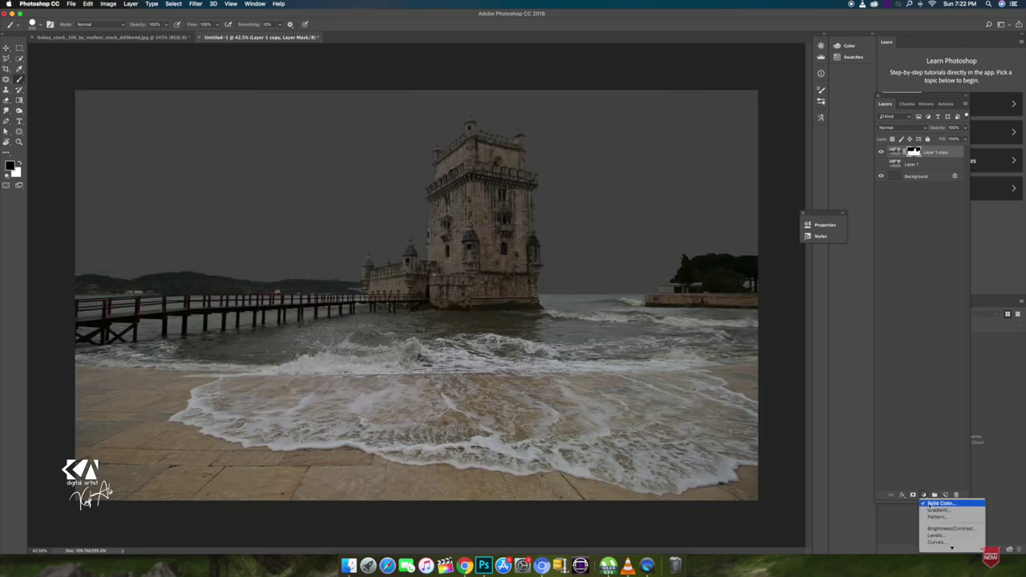
click(934, 504)
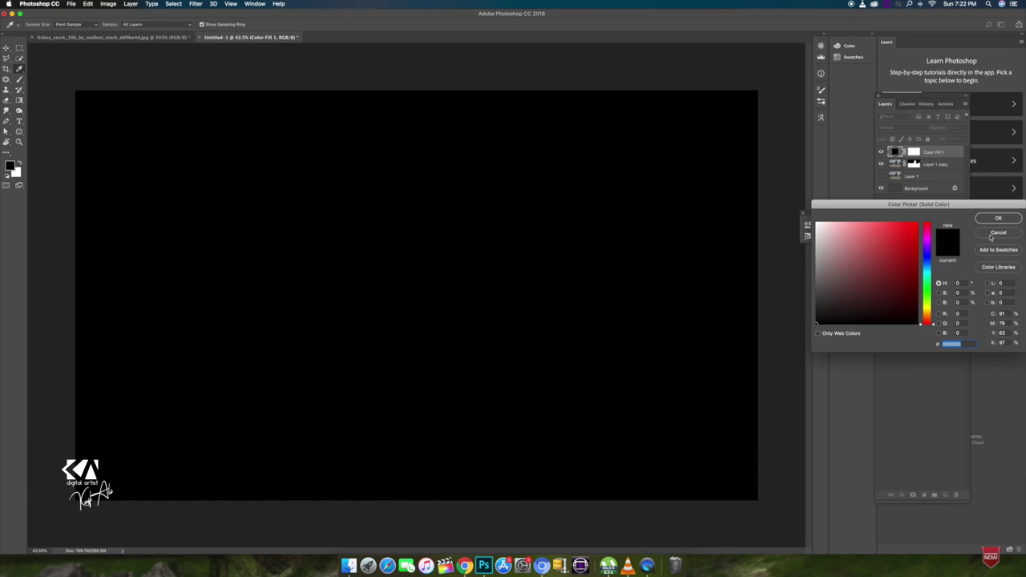
click(993, 234)
right_click(914, 152)
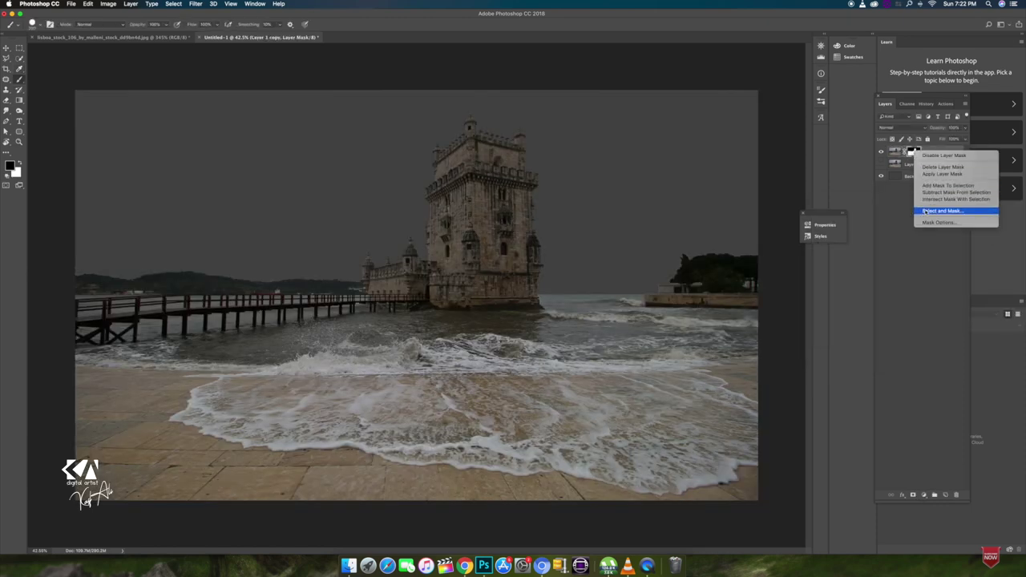
click(930, 210)
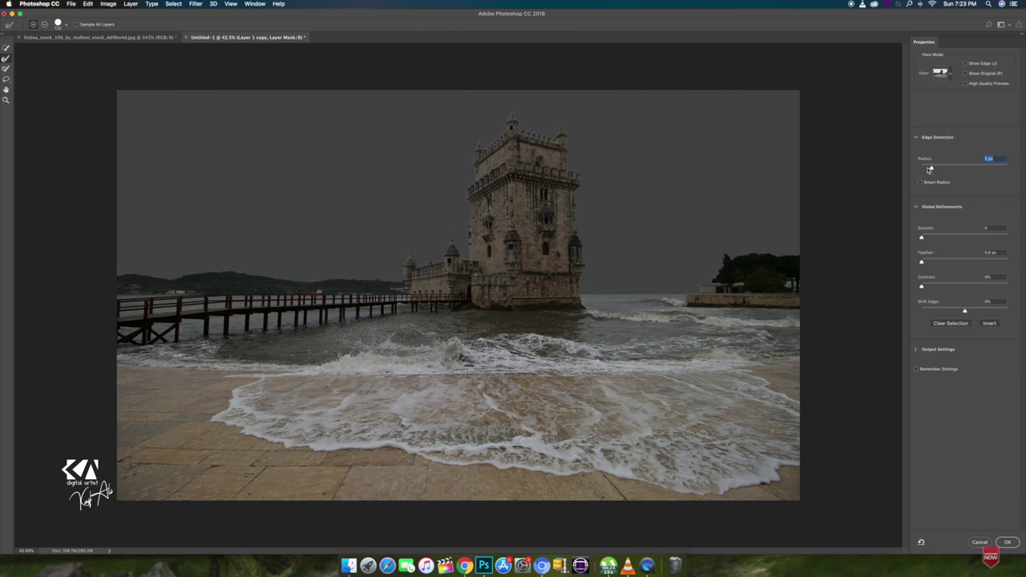
drag(922, 286, 933, 289)
click(1008, 543)
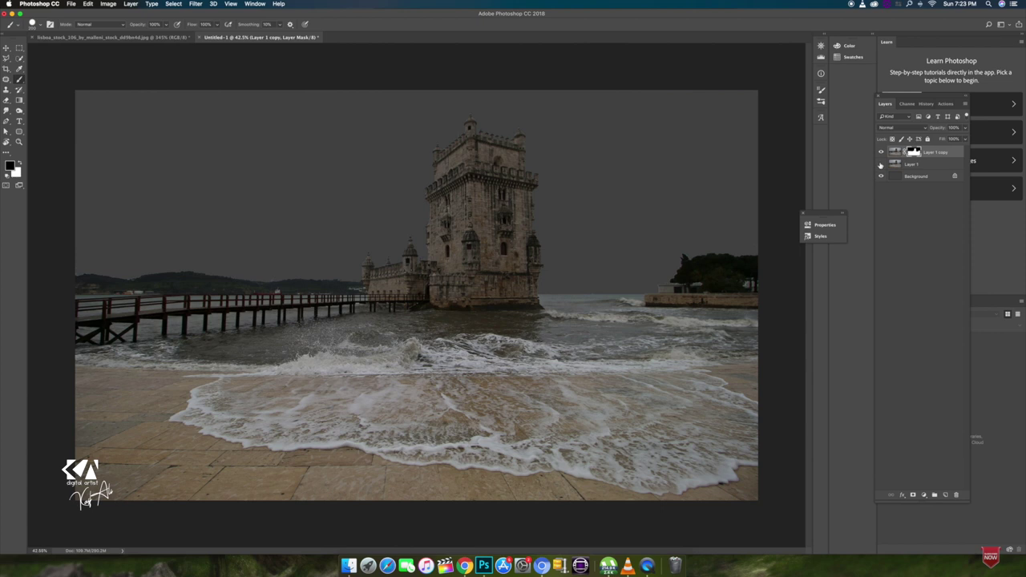
Show Layer 1, darken it with a clipped Brightness/Contrast layer at about -67 brightness, and add Layer 2.
click(881, 165)
click(904, 165)
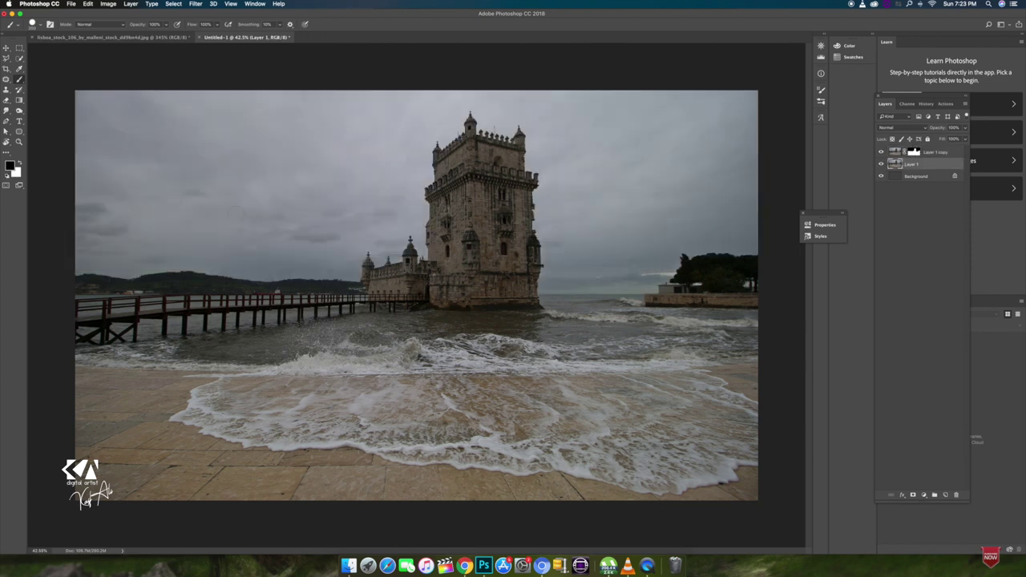
scroll(645, 463, down, 2)
scroll(410, 310, up, 2)
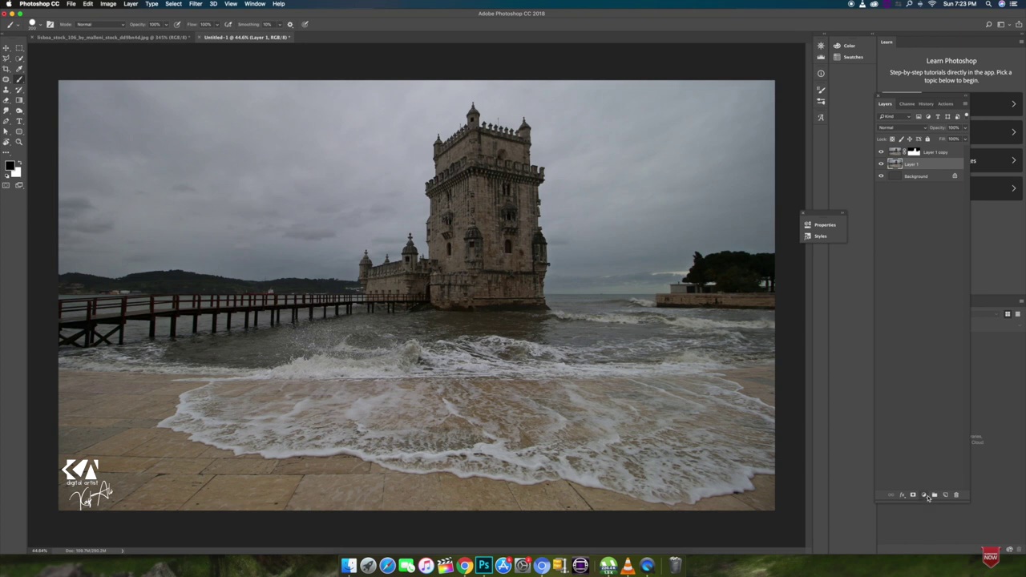
click(928, 497)
click(946, 523)
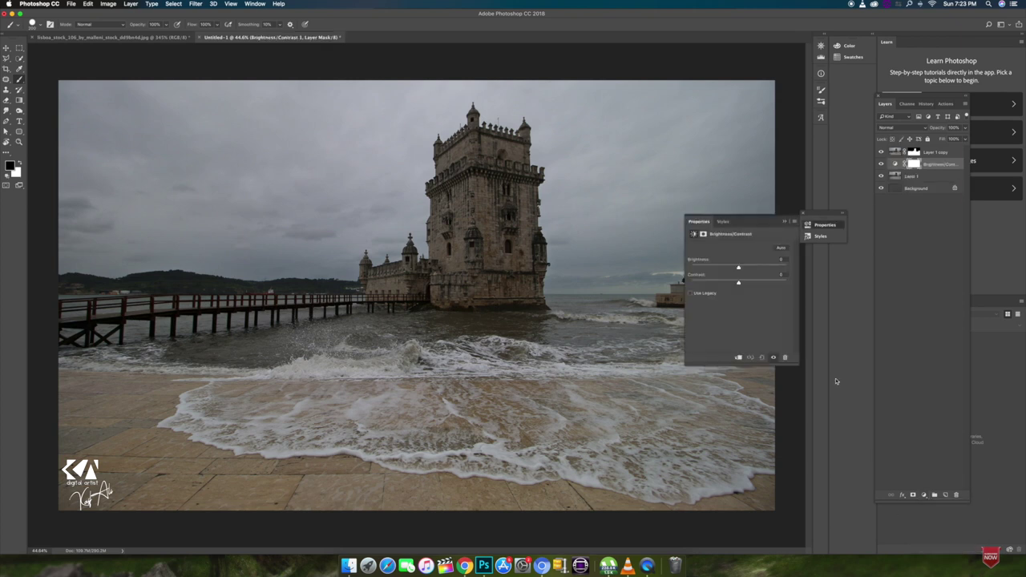
click(737, 354)
mouse_move(724, 269)
mouse_down()
mouse_move(713, 271)
mouse_move(757, 284)
mouse_up()
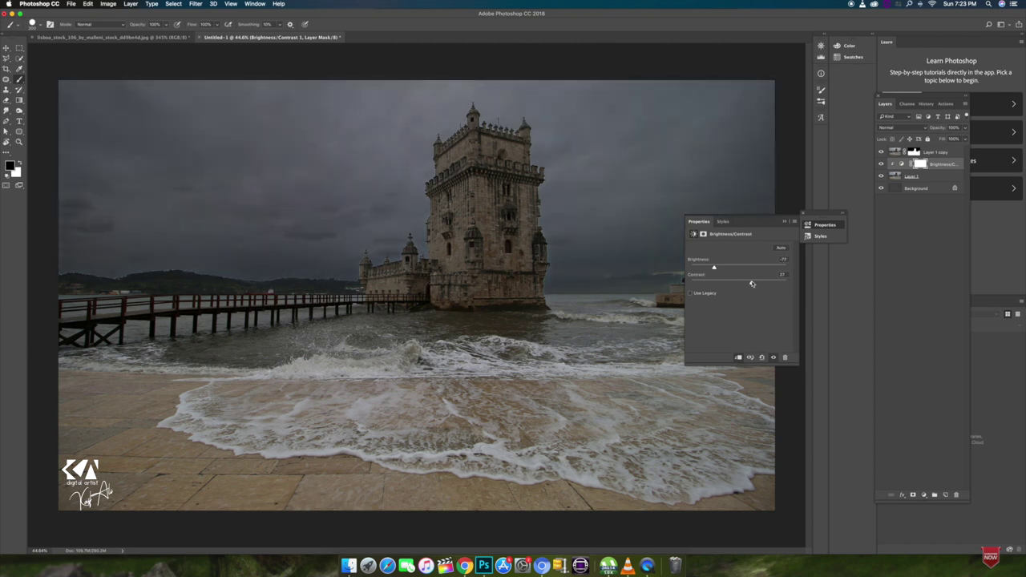
click(786, 224)
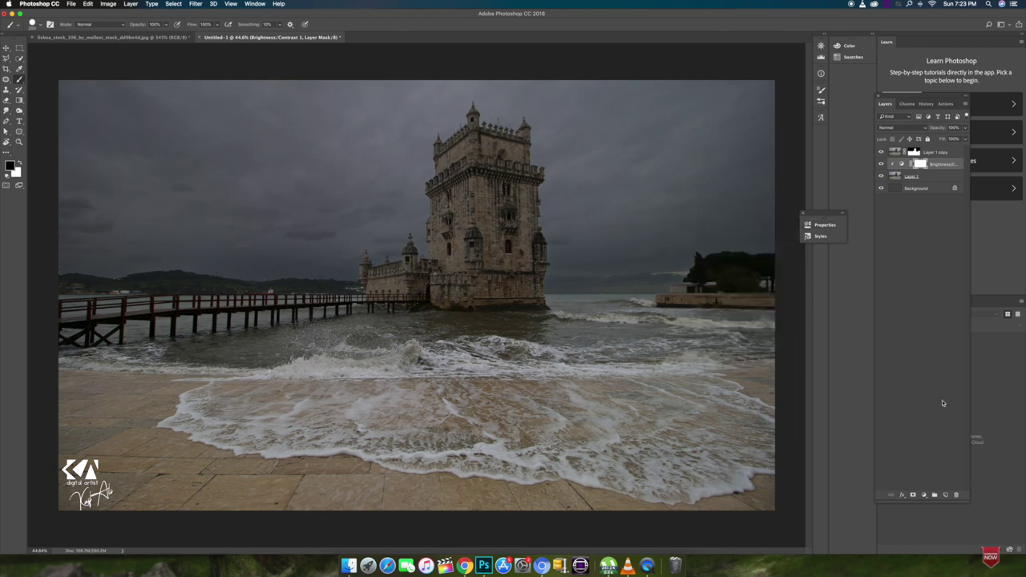
click(946, 495)
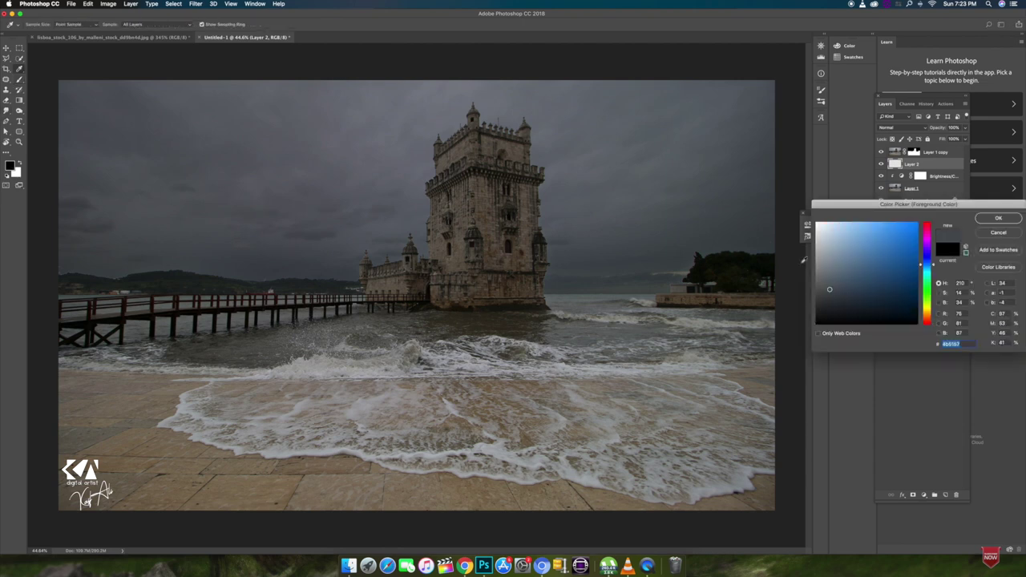
Paint an orange-brown dab in the sky on Layer 2 and set it to Color Dodge.
drag(939, 326, 935, 315)
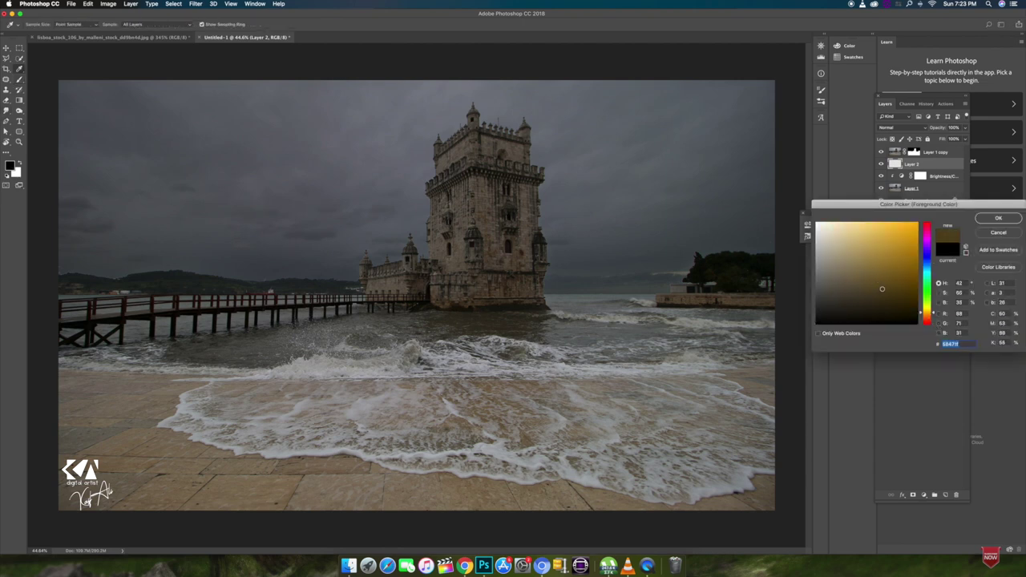
key(Return)
click(874, 257)
key(Return)
click(281, 261)
click(902, 127)
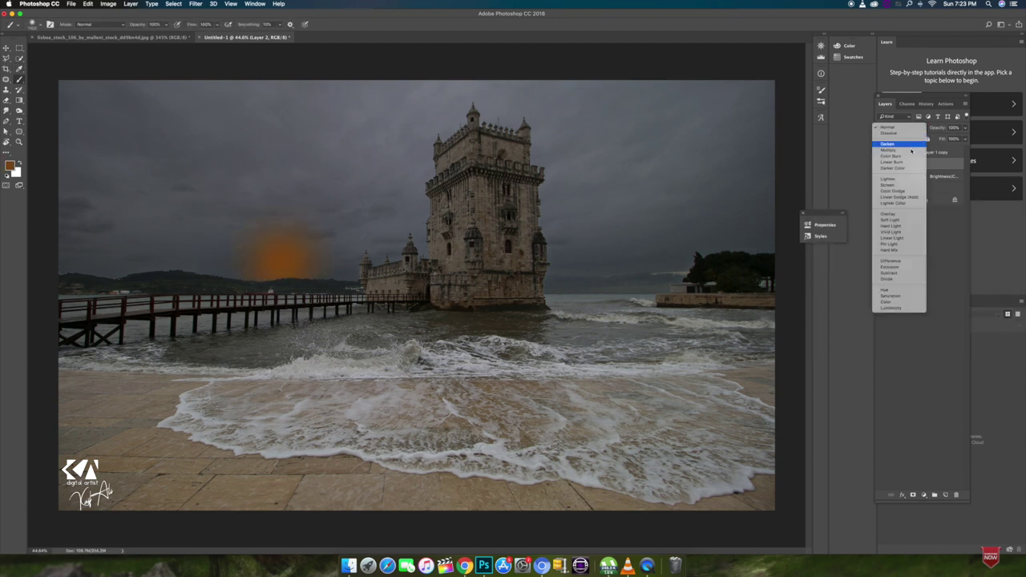
click(908, 193)
Stretch the orange glow wide and tall across the horizon, then add Layer 3.
key(ctrl+t)
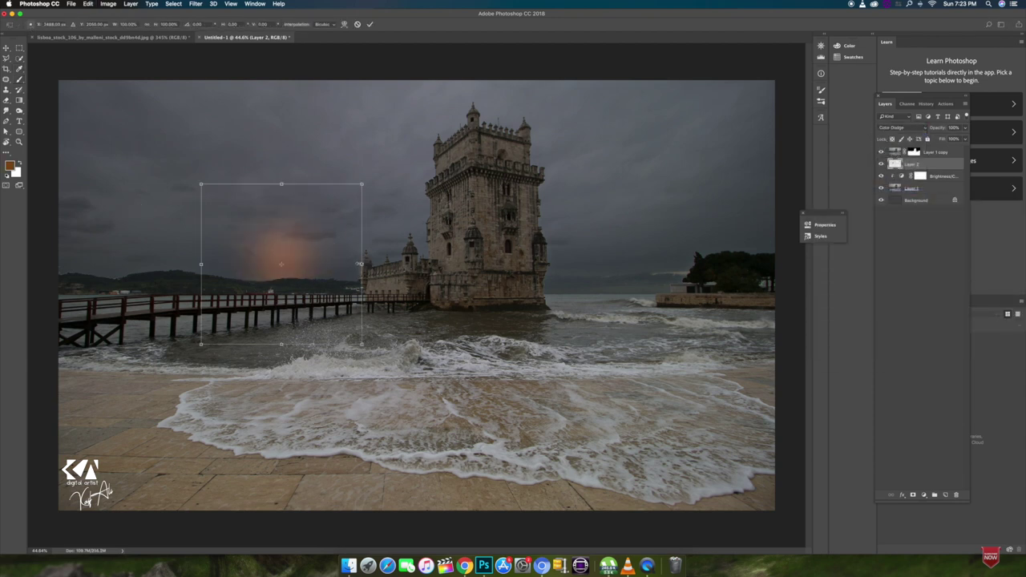
drag(360, 264, 681, 264)
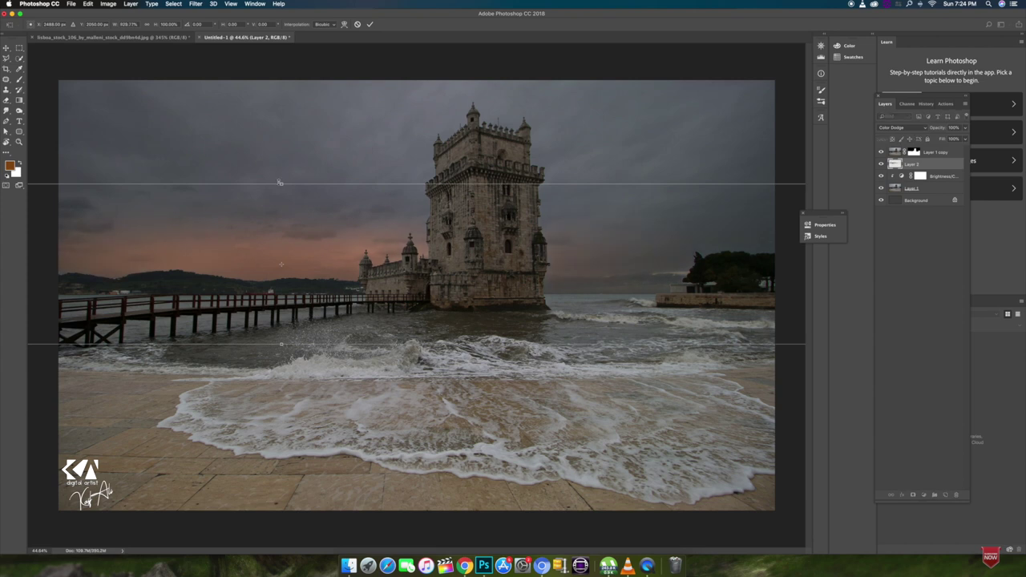
drag(280, 183, 282, 99)
drag(534, 260, 594, 268)
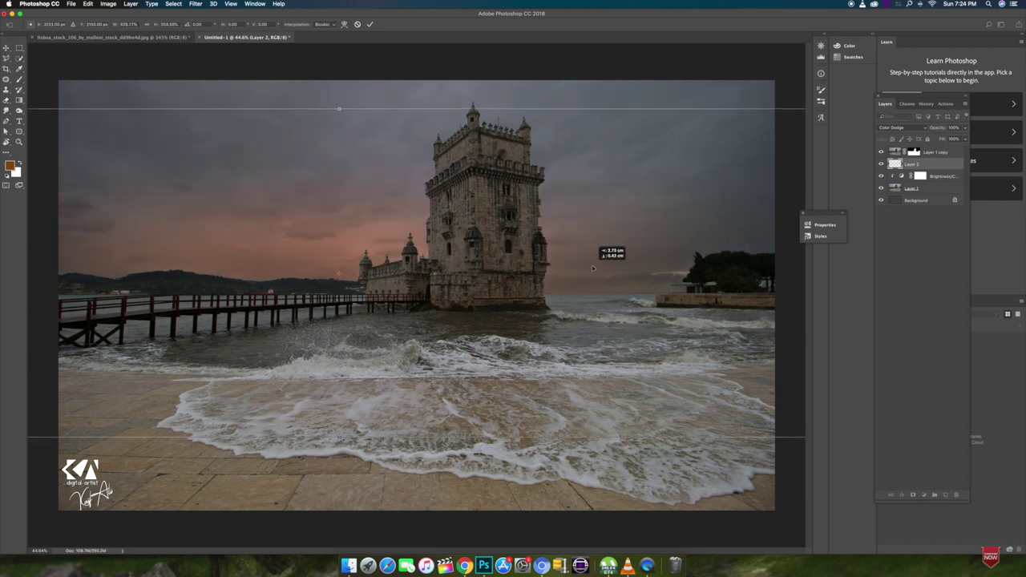
key(Return)
key(b)
key(ctrl+minus)
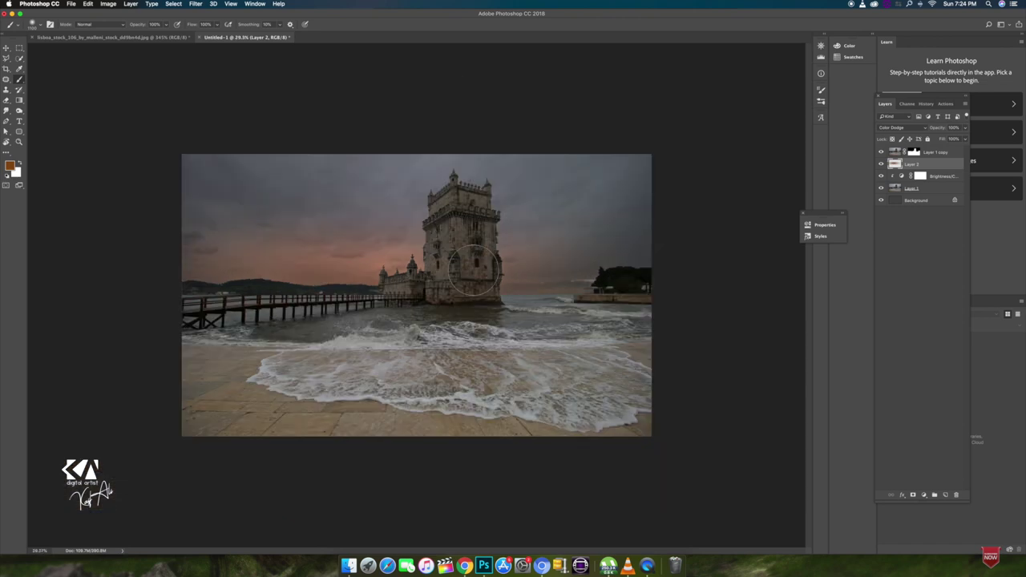
click(946, 496)
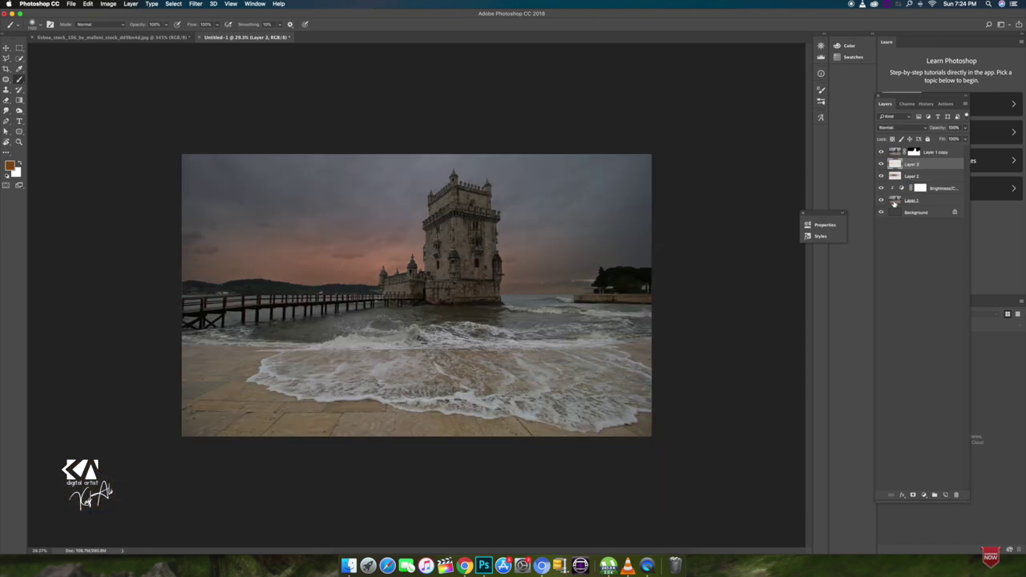
click(895, 203)
scroll(522, 115, up, 1)
Add Layer 4 above Layer 2 and set the foreground colour to orange-brown #bf8356.
key(e)
click(938, 180)
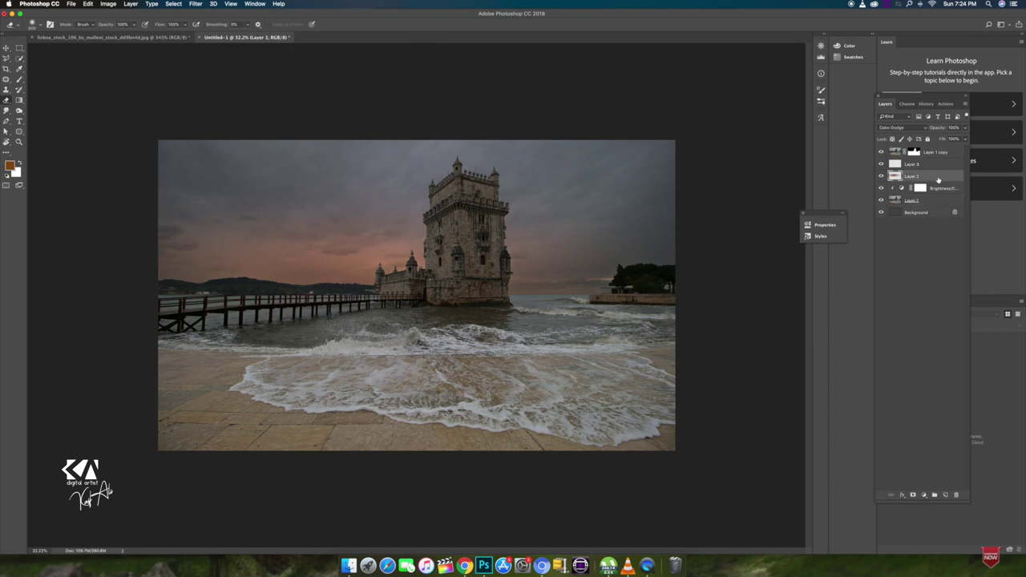
click(943, 498)
click(10, 166)
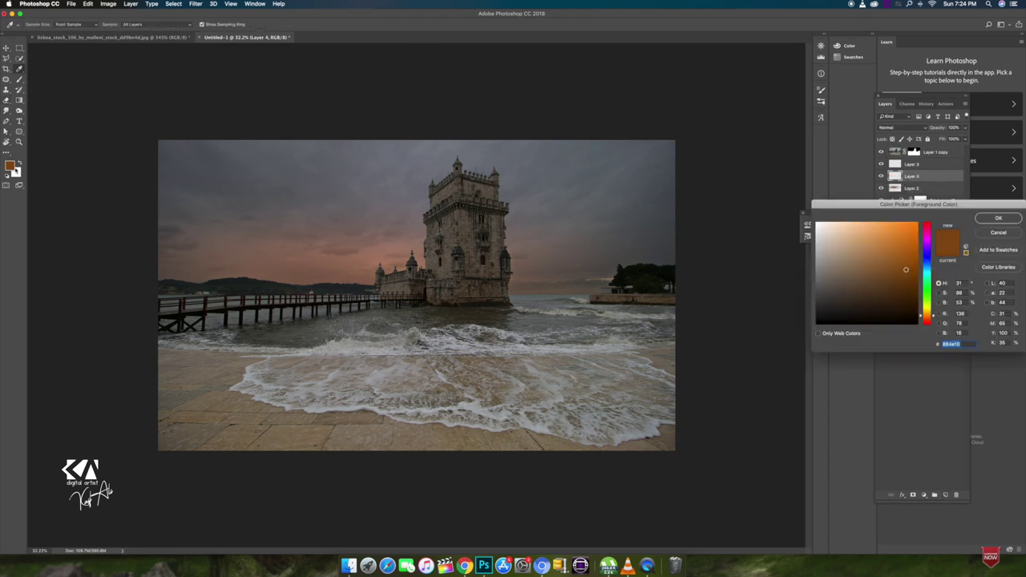
click(856, 261)
click(873, 253)
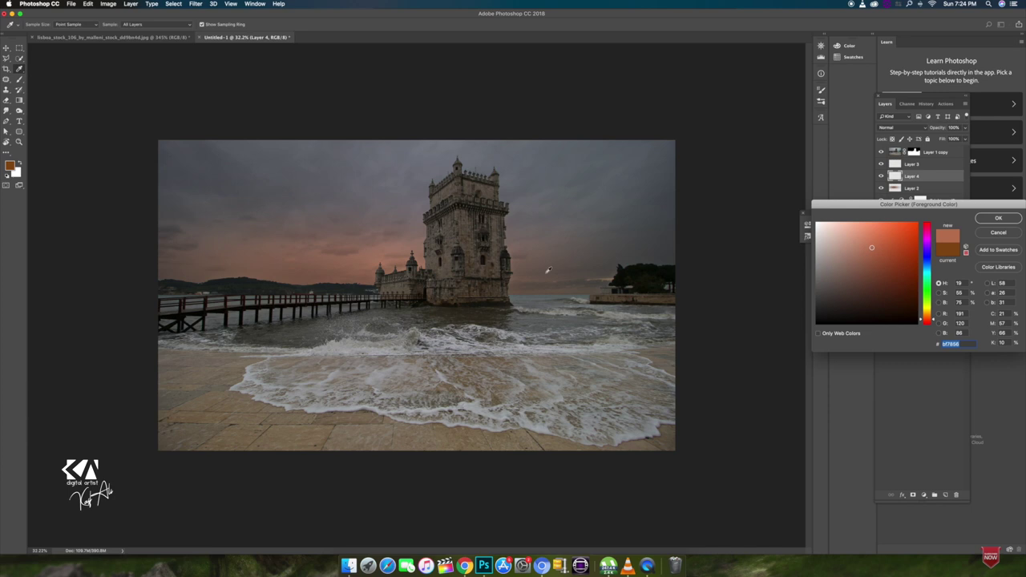
key(Return)
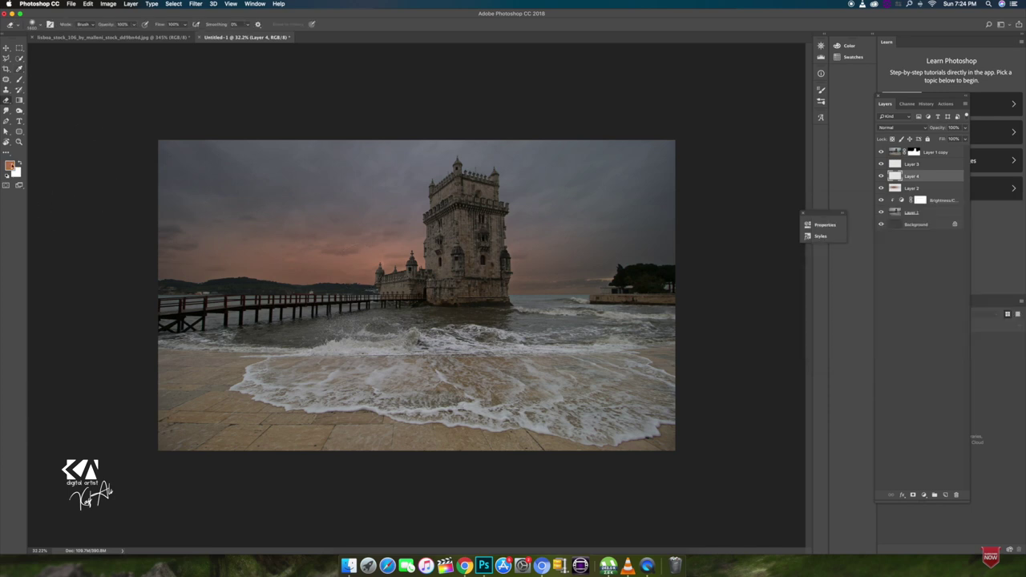
click(9, 166)
drag(933, 321, 933, 319)
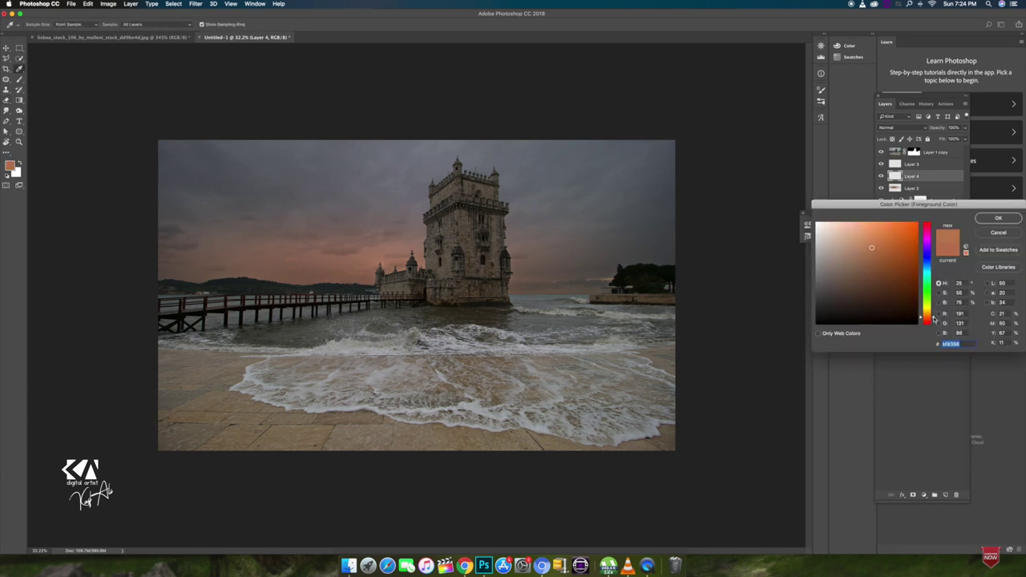
key(Return)
Paint a 62%-opacity orange dab beside the tower, set it to Color Dodge, and enlarge it.
click(20, 79)
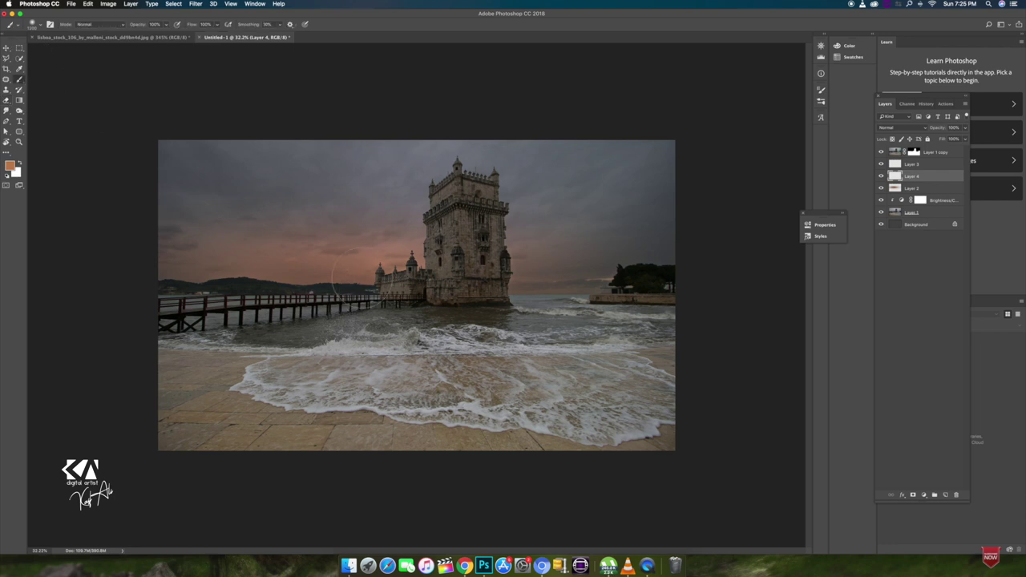
key(6)
key(2)
key(bracketright)
key(bracketright)
click(362, 269)
click(902, 127)
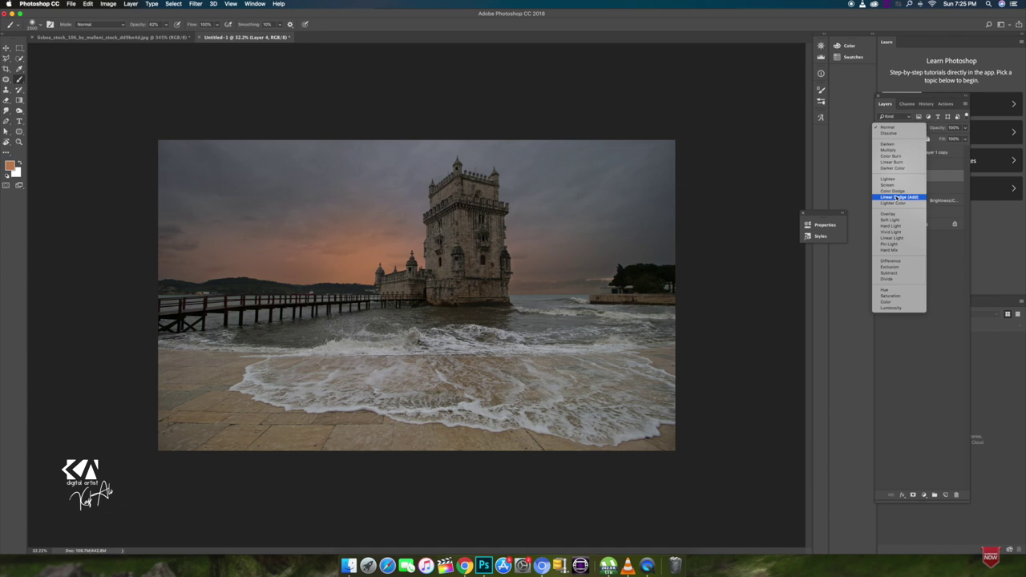
click(894, 199)
key(ctrl+t)
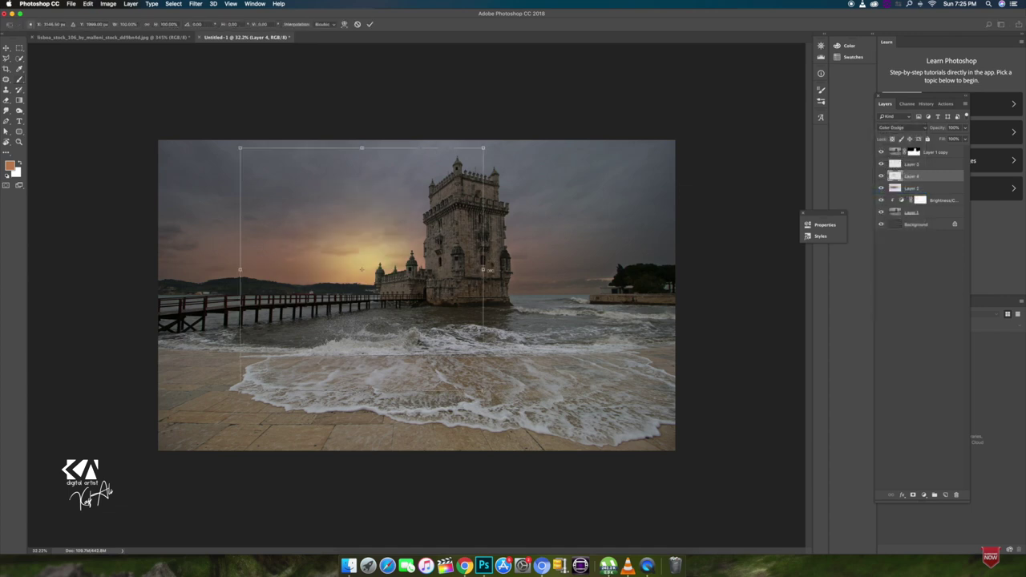
drag(484, 269, 537, 266)
drag(536, 143, 587, 112)
Finish placing the Layer 4 glow, then paint dark brown over the glow on new Layer 5.
drag(524, 214, 548, 217)
key(Return)
key(b)
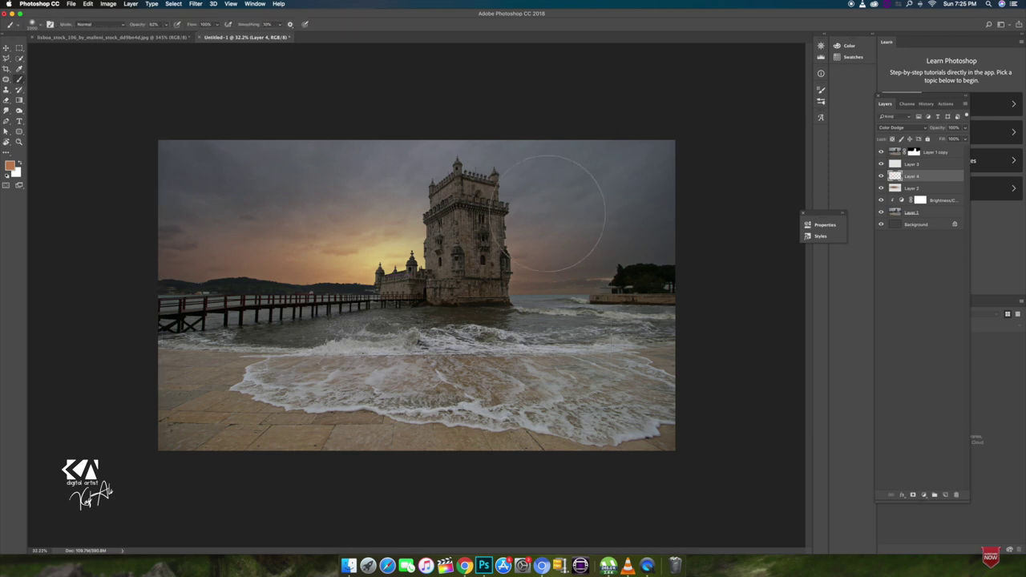
click(946, 495)
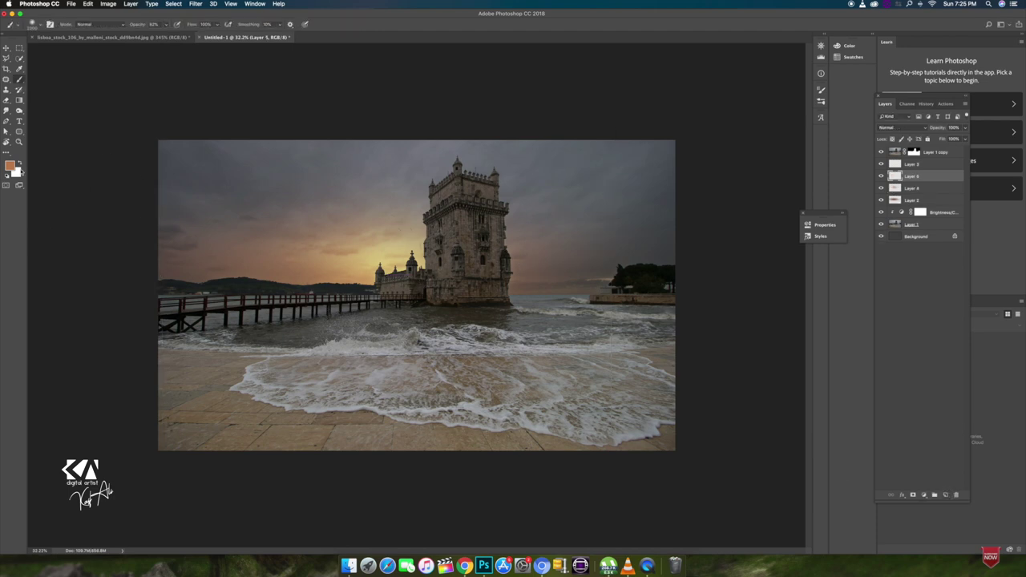
click(10, 166)
click(869, 296)
key(Return)
drag(346, 249, 449, 257)
Set Layer 5 to Screen and scale it up to the full image width.
click(902, 128)
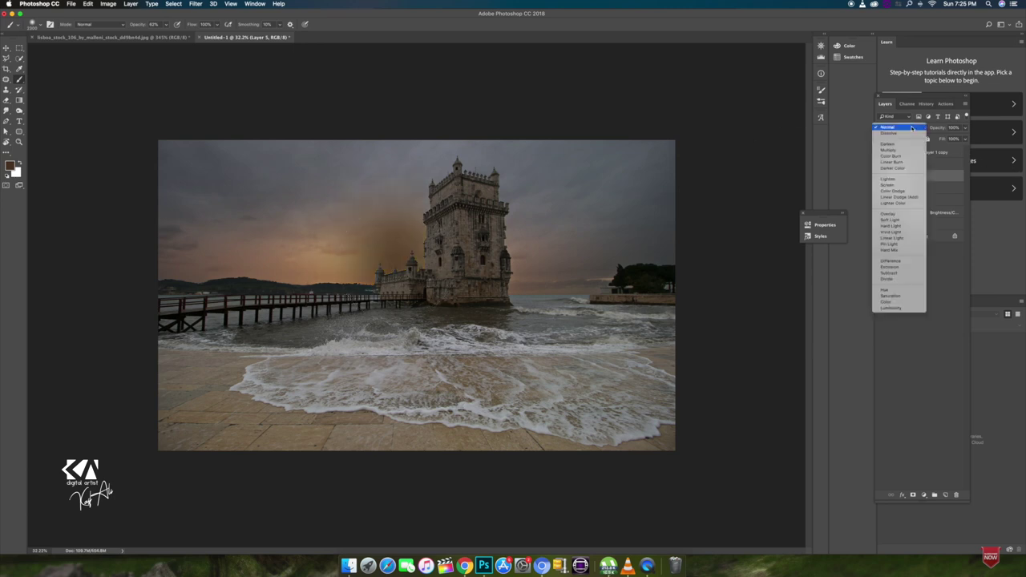
click(895, 186)
key(ctrl+t)
drag(518, 140, 674, 48)
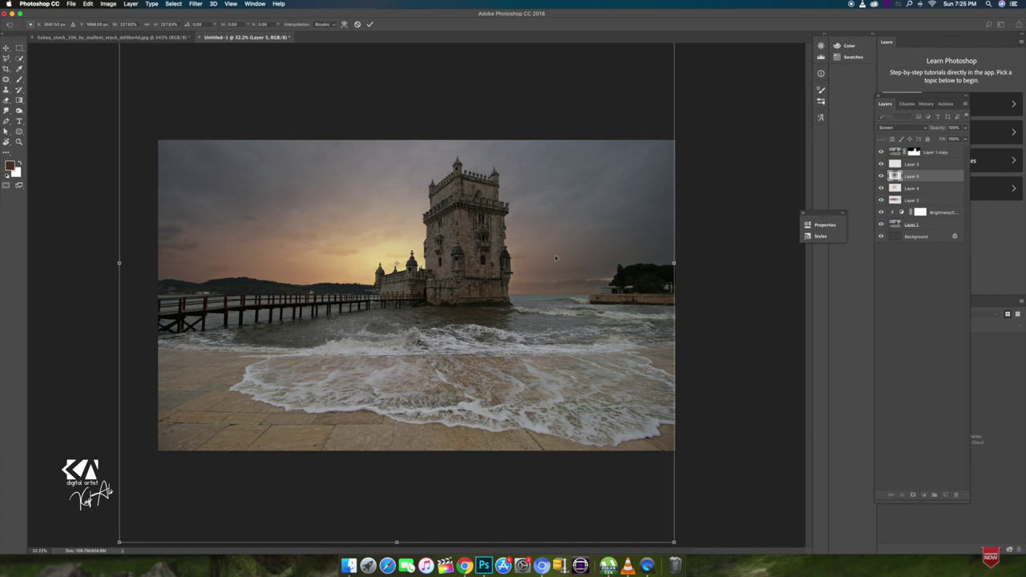
key(ctrl+minus)
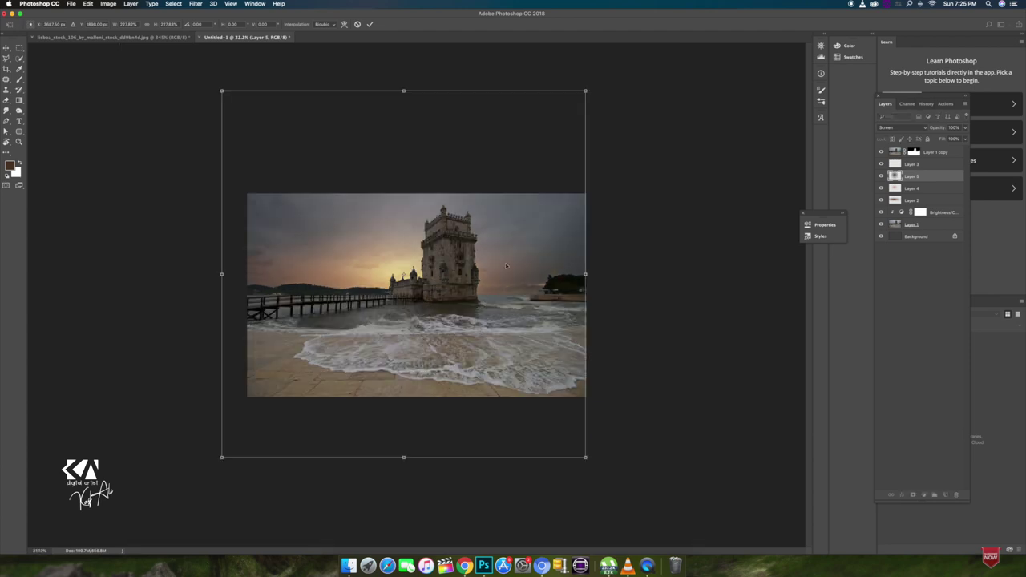
key(ctrl+plus)
key(Return)
key(b)
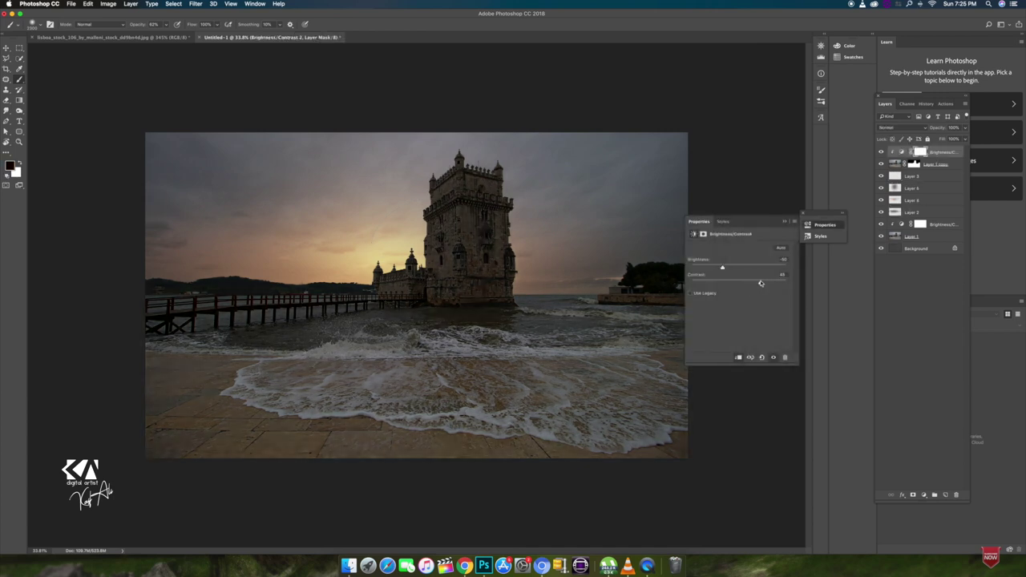
Collapse the Brightness/Contrast properties and add a new empty layer above Layer 5.
click(785, 224)
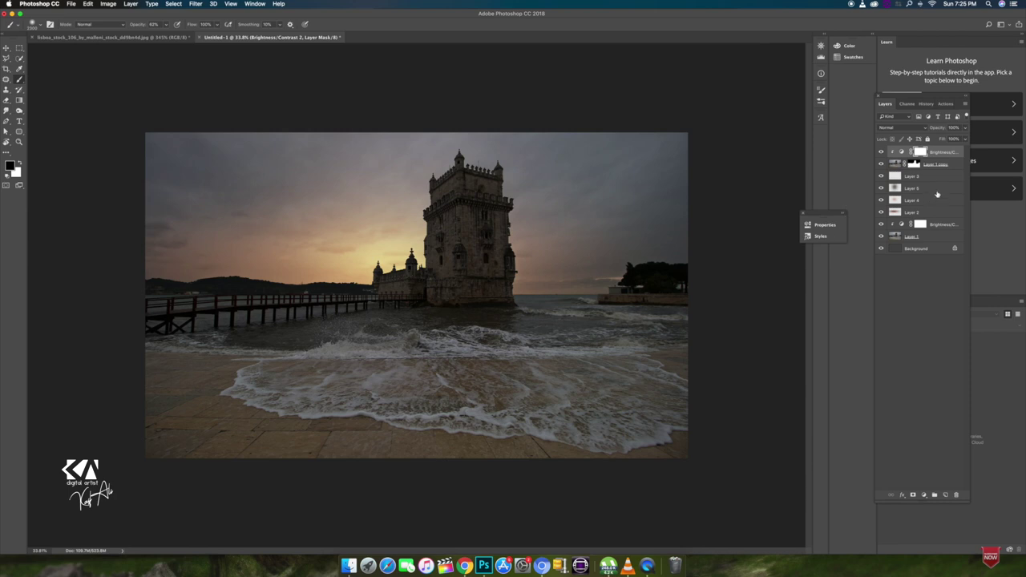
click(935, 191)
click(945, 495)
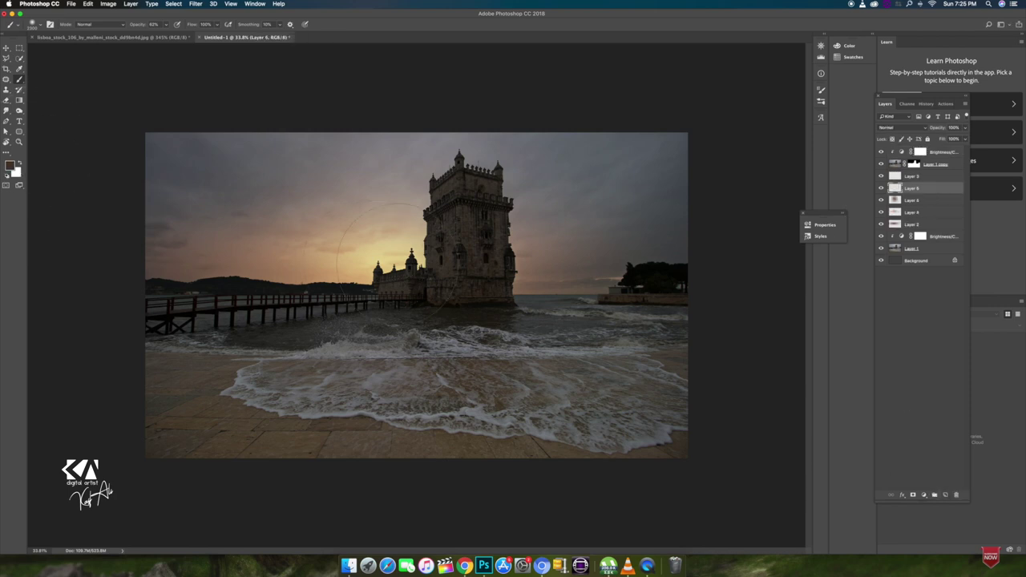
Try a dark brown Hard Light dab over the sun, then delete that layer.
click(395, 263)
click(395, 266)
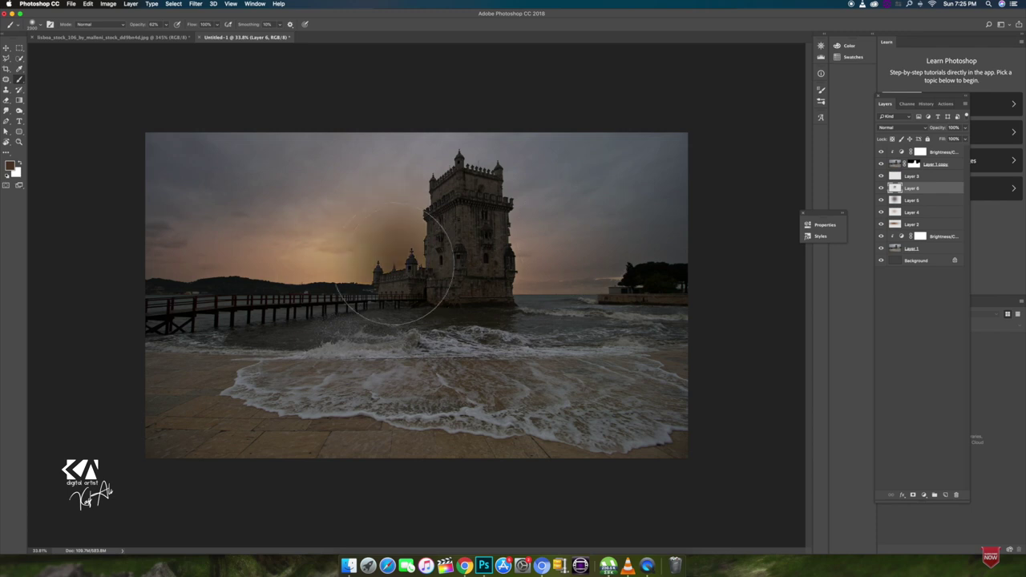
click(896, 129)
click(898, 222)
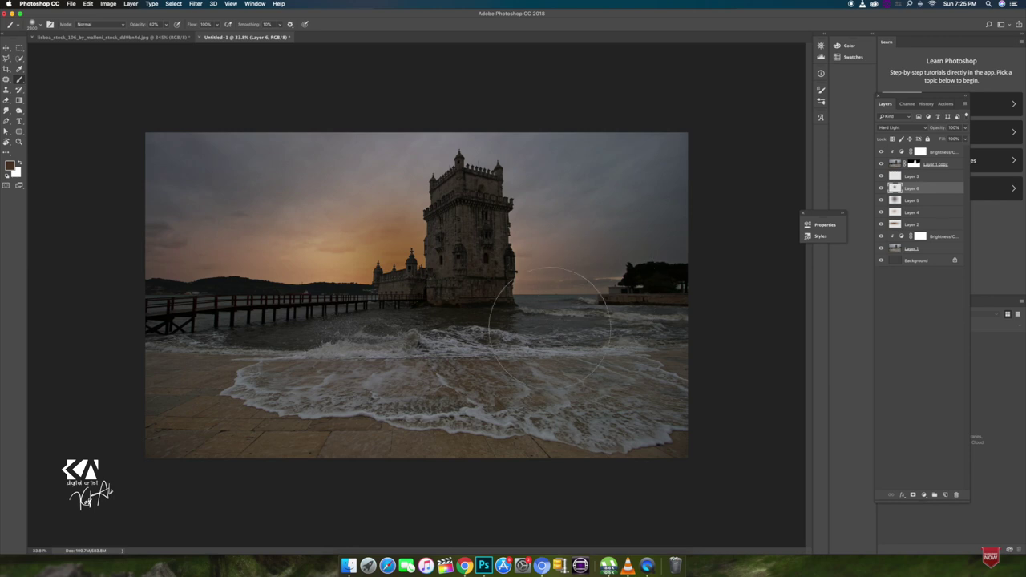
click(957, 495)
Add a fresh layer above Layer 5 with a lighter yellowish-brown colour, blended as Hard Light.
click(947, 495)
click(9, 165)
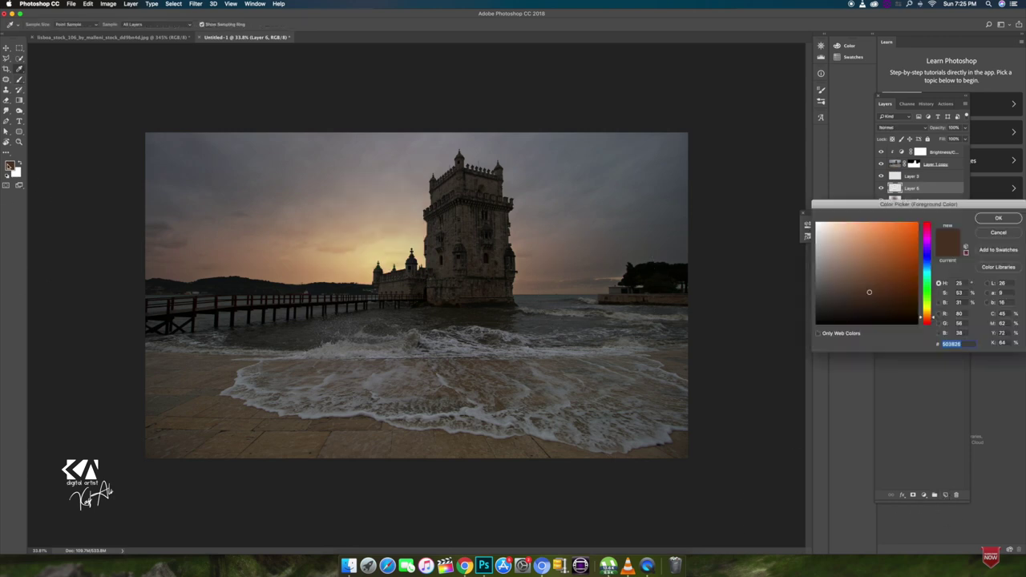
click(879, 253)
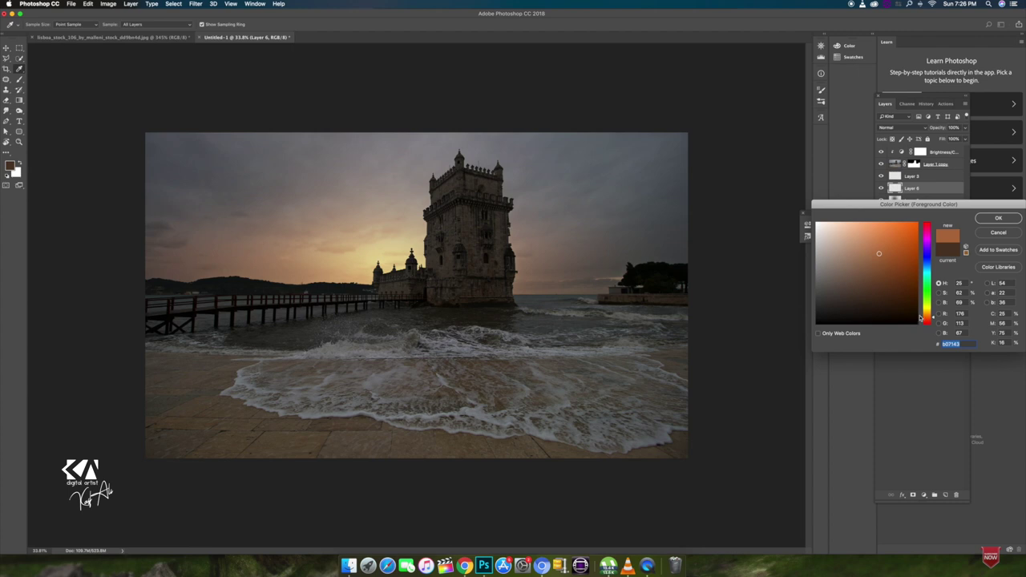
drag(923, 321, 922, 318)
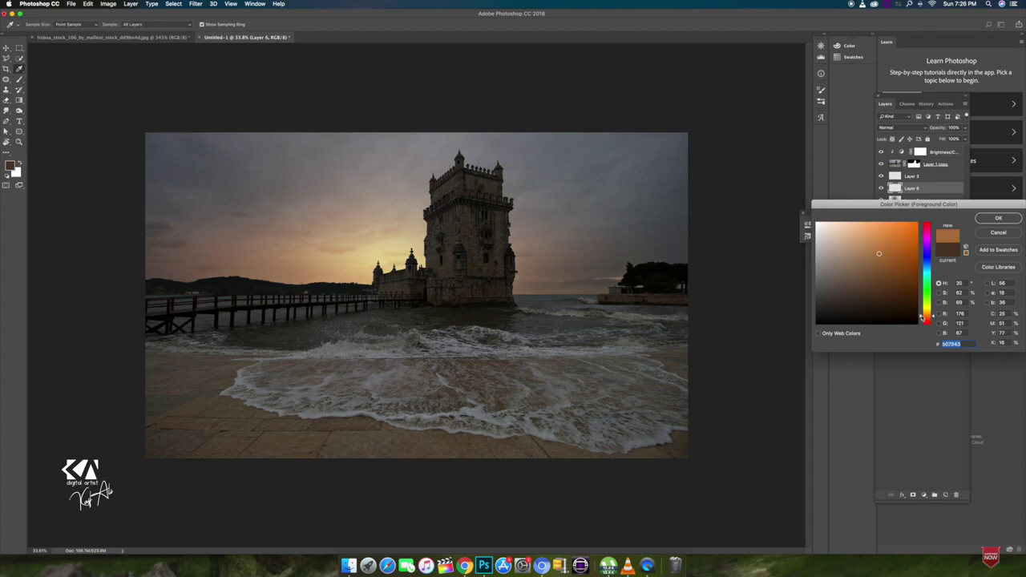
key(Return)
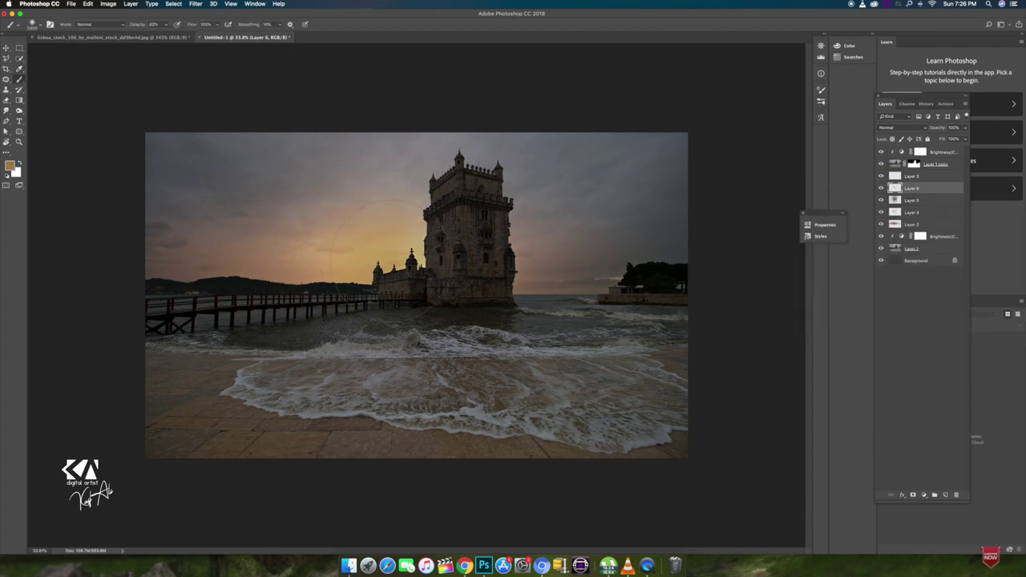
click(890, 127)
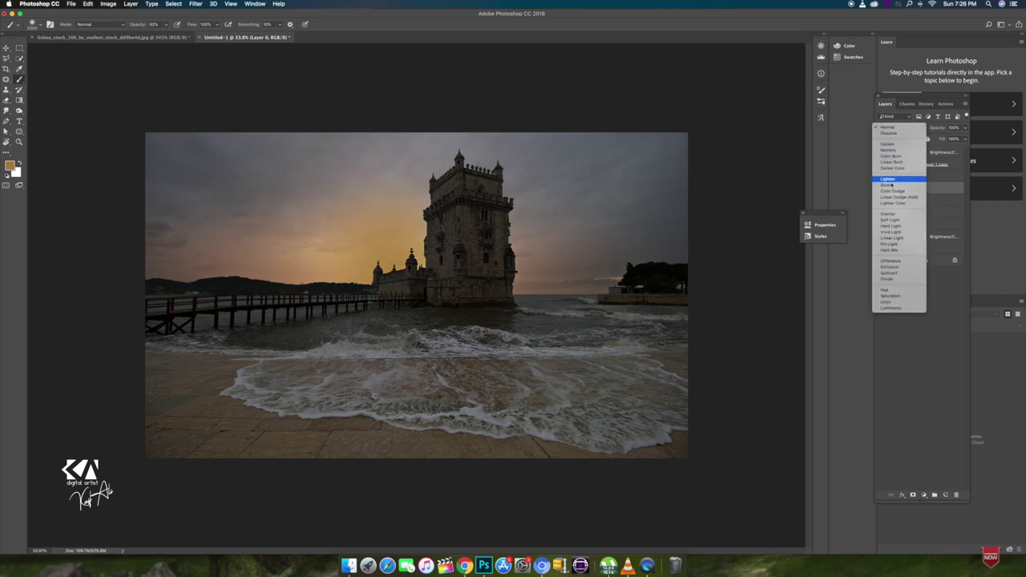
click(890, 225)
Stretch the Layer 6 glow wider across the sky and lower its fill to about 35%.
key(ctrl+t)
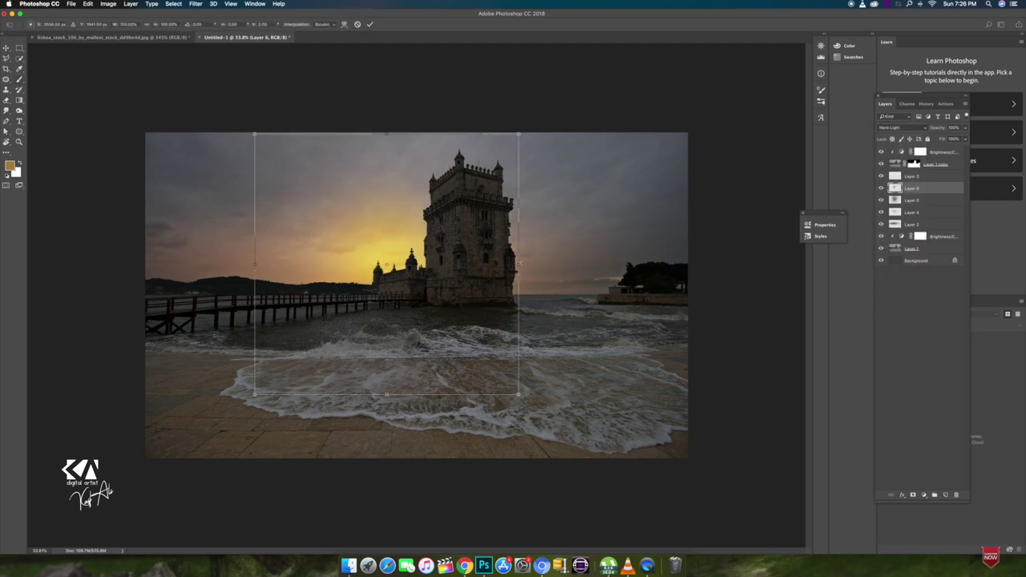
drag(518, 265, 733, 265)
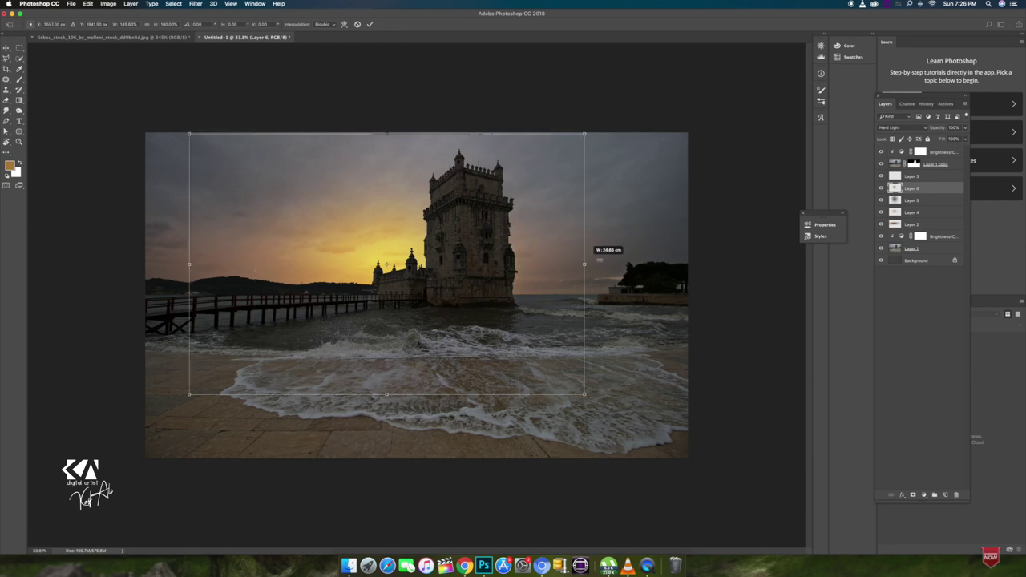
key(Return)
key(b)
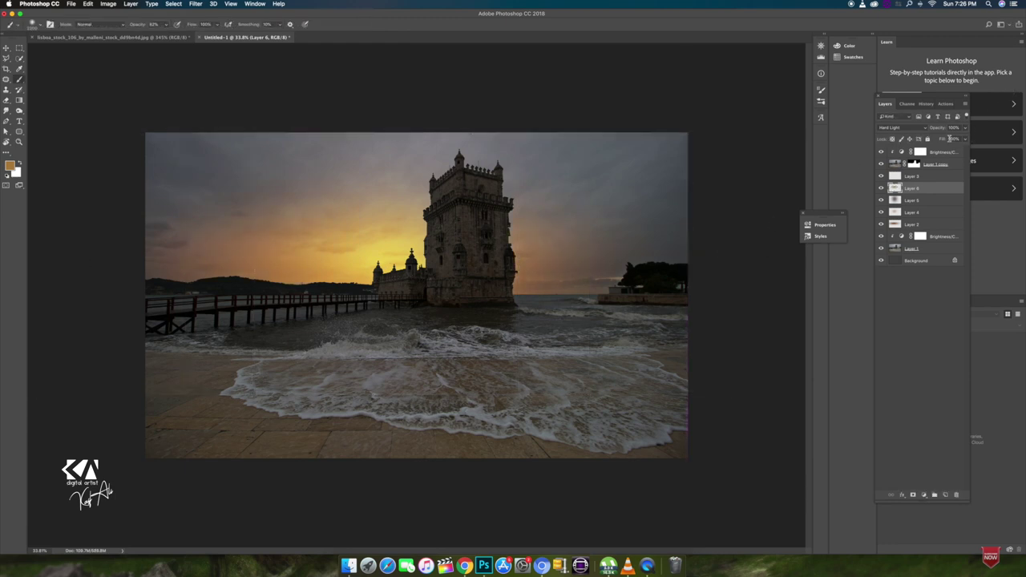
drag(945, 141, 922, 139)
Clip a new Layer 7 above Brightness/Contrast 2, paint a faint 30% horizon glow, and add Layer 8.
click(942, 152)
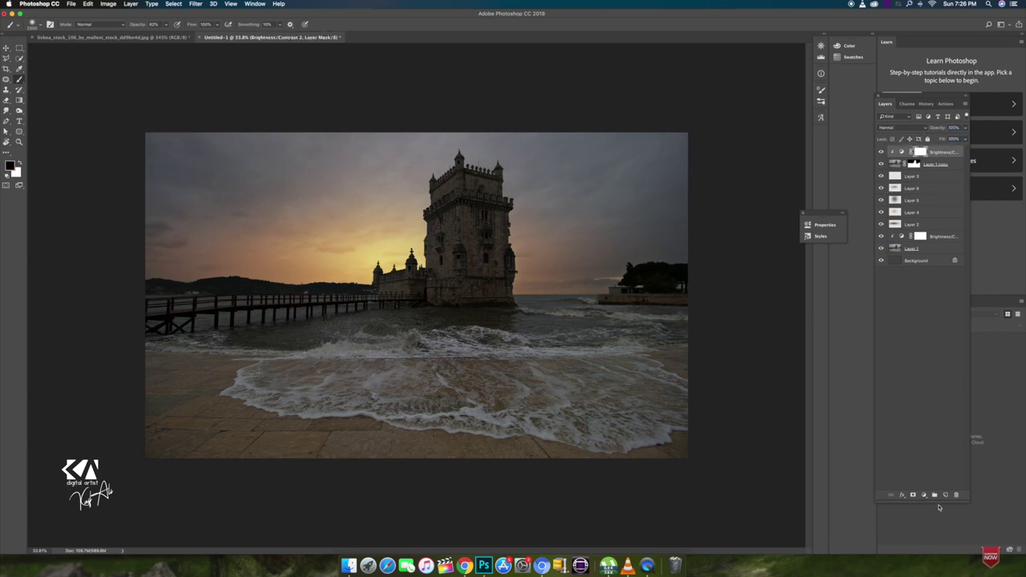
click(946, 495)
alt+click(895, 158)
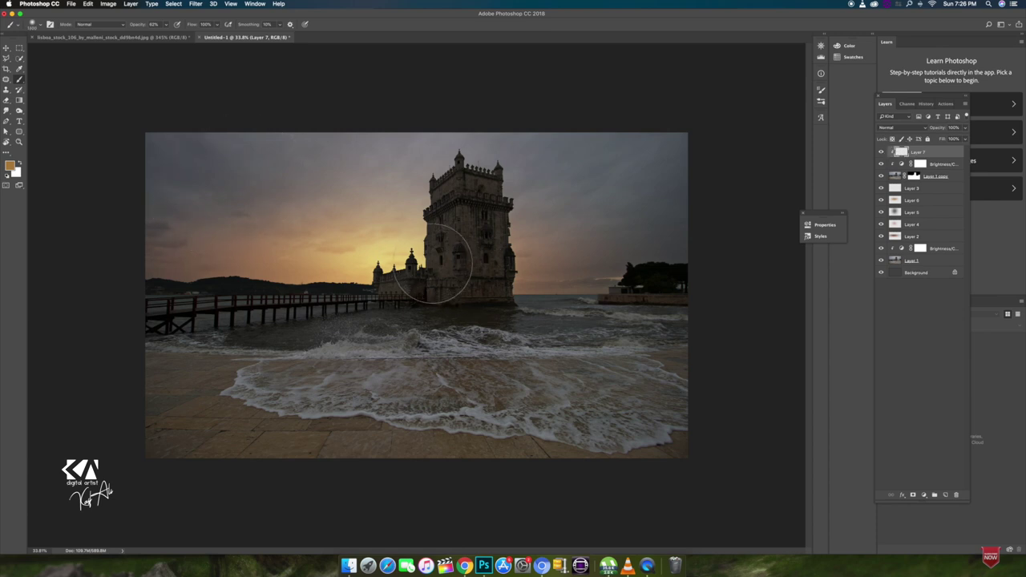
drag(145, 27, 129, 27)
text(30)
drag(199, 26, 172, 29)
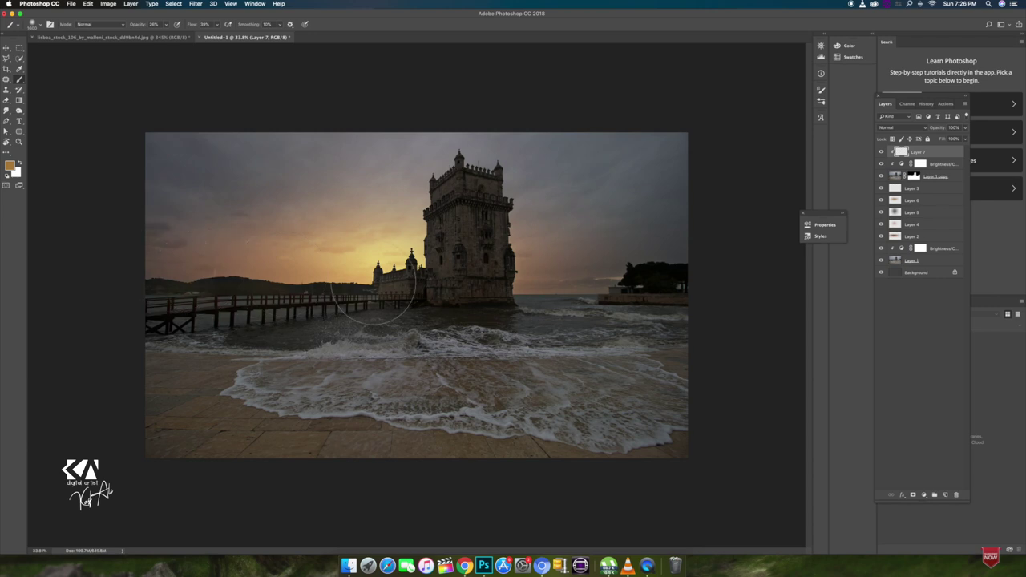
drag(571, 283, 655, 270)
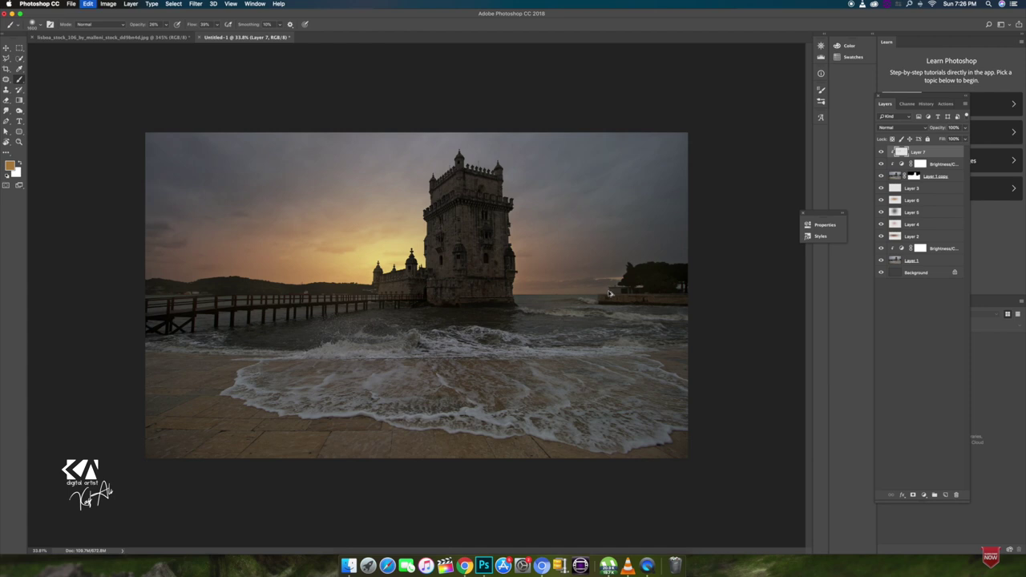
click(946, 495)
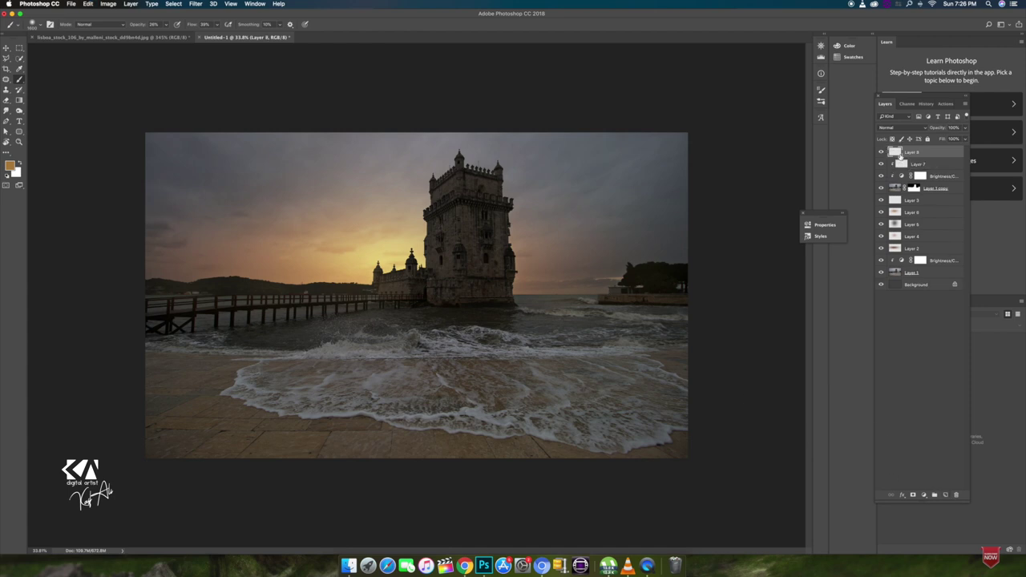
Choose a dark brown foreground and paint it over the tower base and face on Layer 8.
click(10, 164)
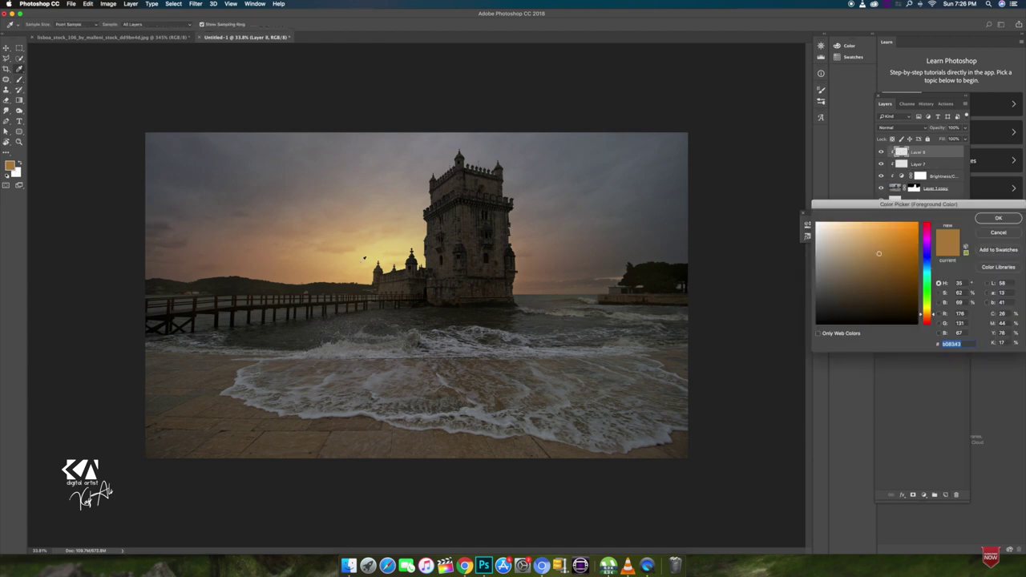
click(883, 283)
drag(932, 312, 932, 318)
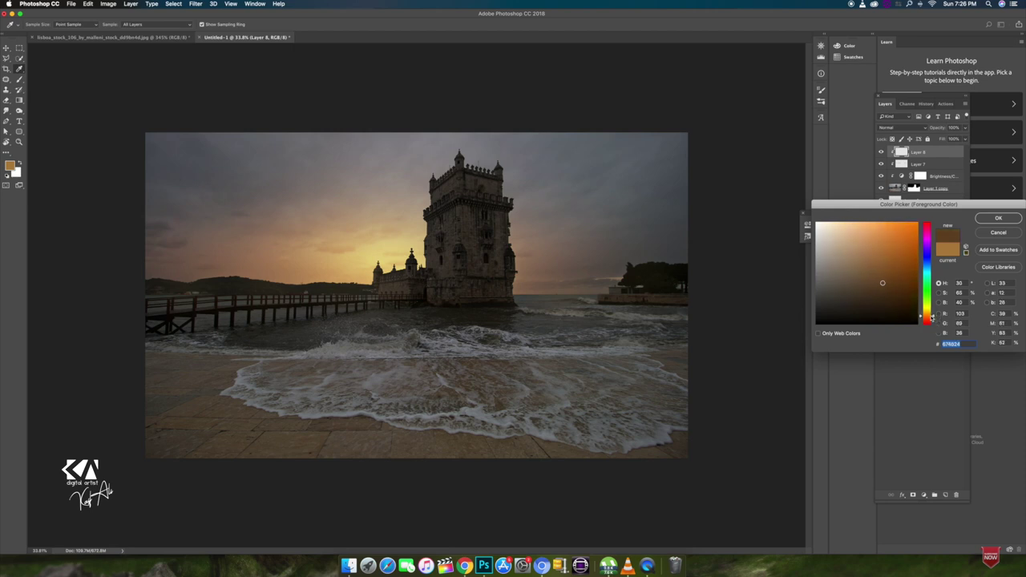
key(Return)
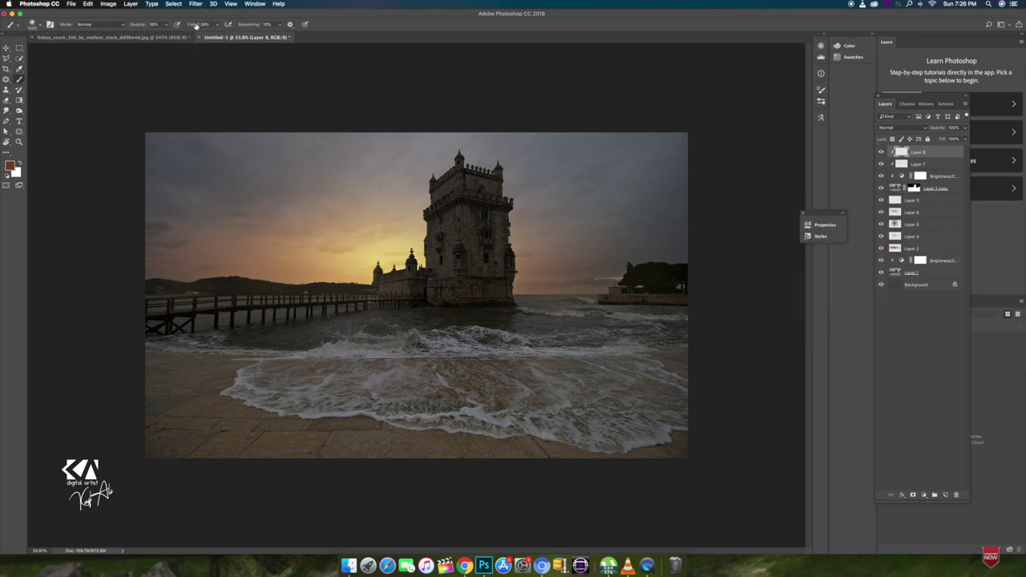
drag(393, 227, 399, 260)
drag(442, 246, 450, 198)
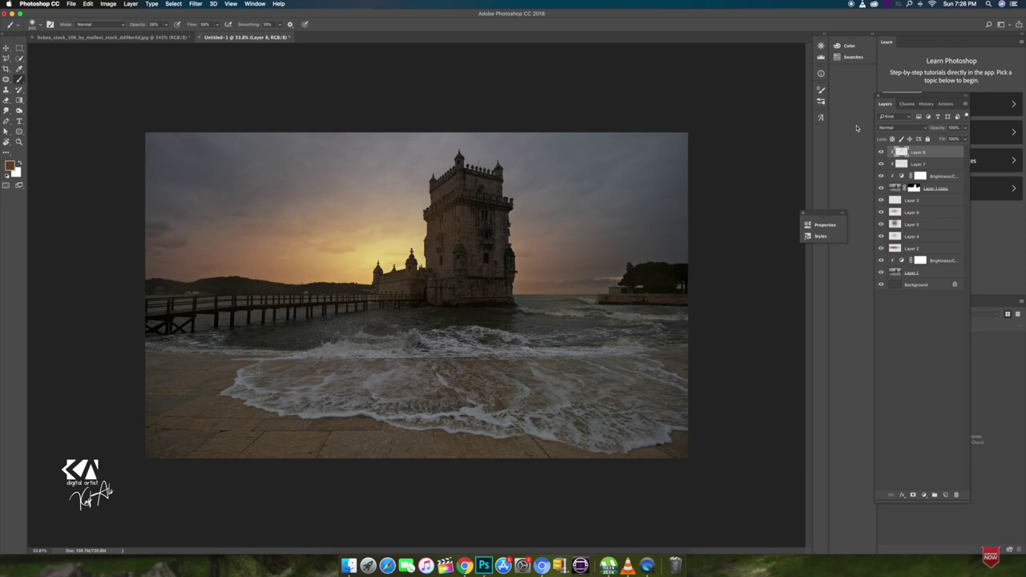
Set Layer 8 to Color Dodge and add a new Layer 9 clipped to it.
click(890, 128)
click(893, 191)
click(946, 494)
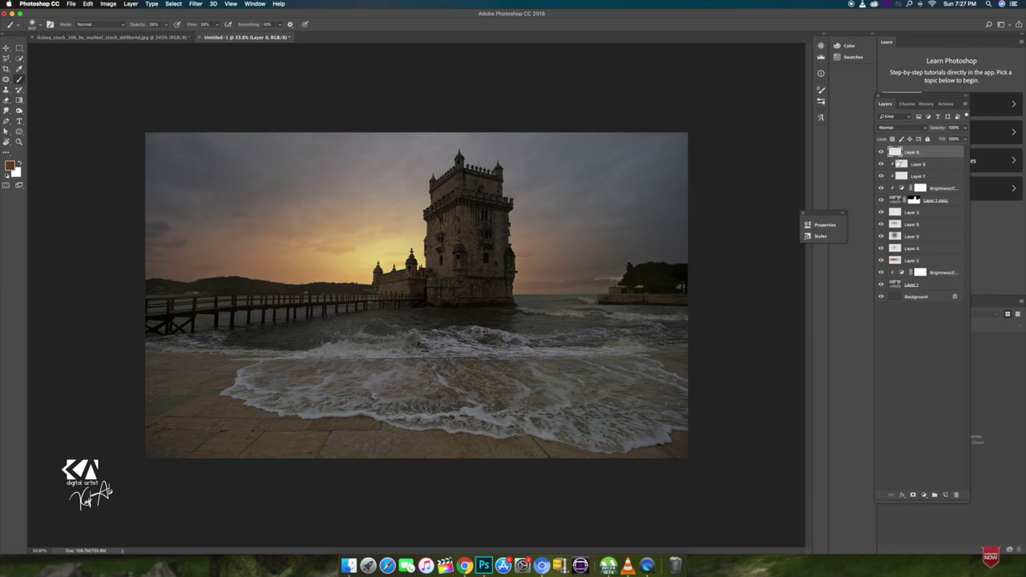
alt+click(898, 154)
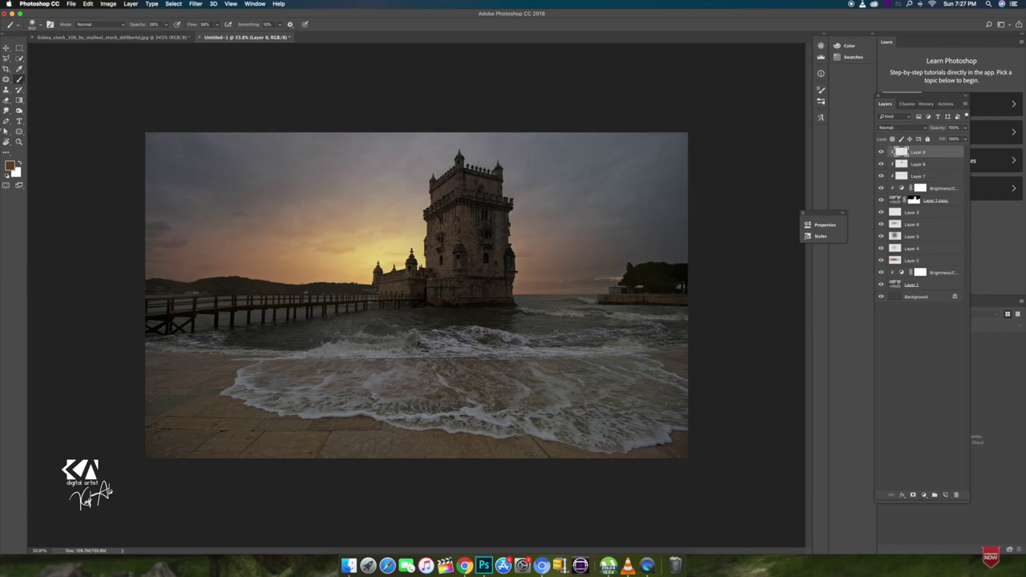
Choose a lighter brown foreground and set the brush opacity to 82%.
click(9, 166)
click(873, 268)
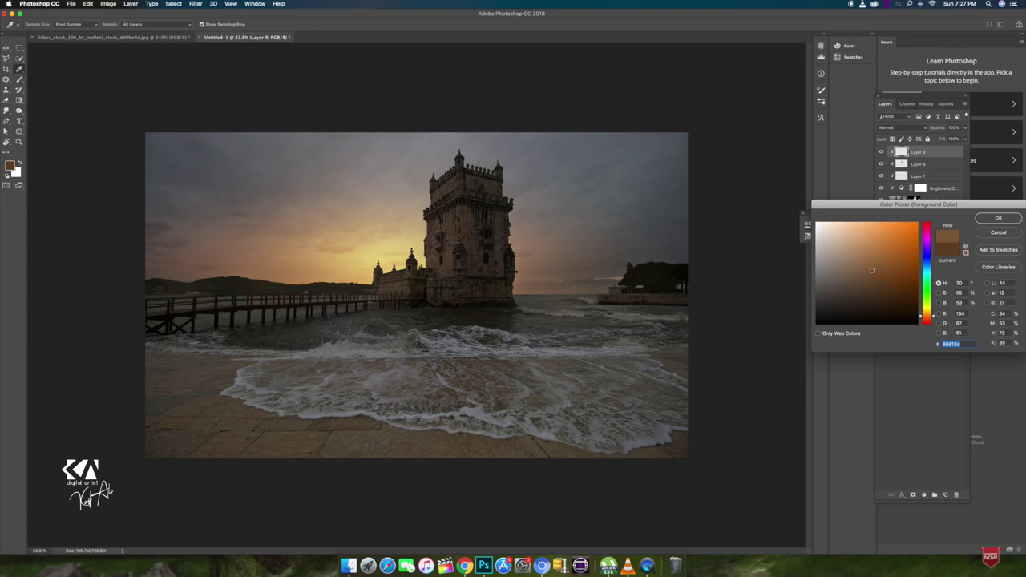
key(Return)
key(b)
key(8)
key(2)
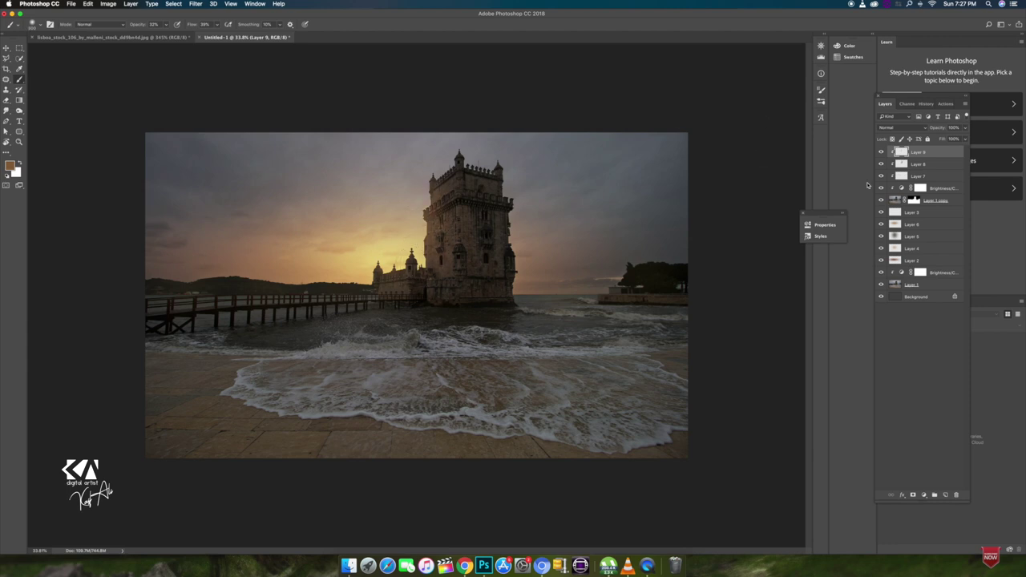
Set Layer 9 to Color Dodge and lower its fill to tone down the glow.
click(885, 129)
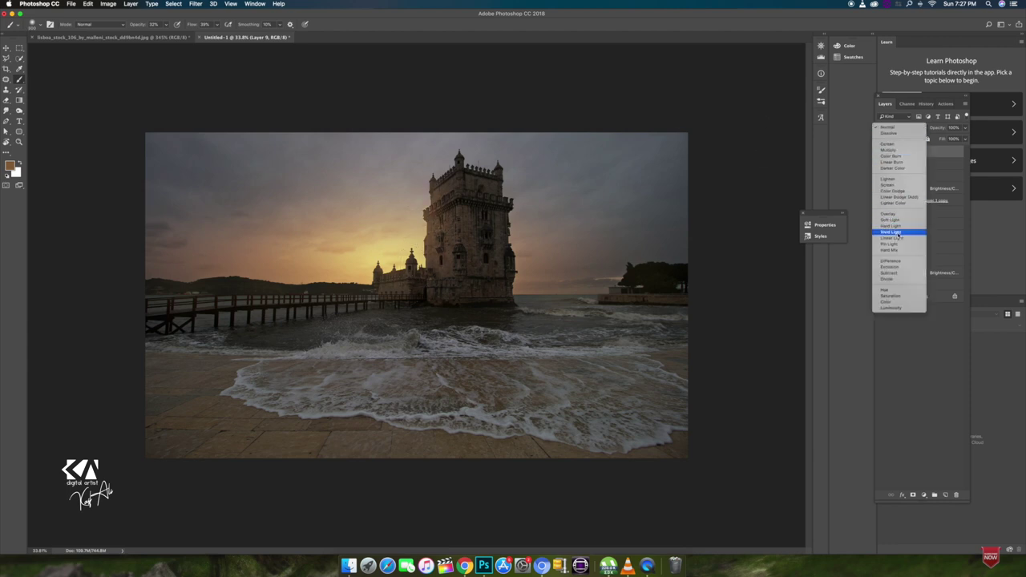
click(893, 191)
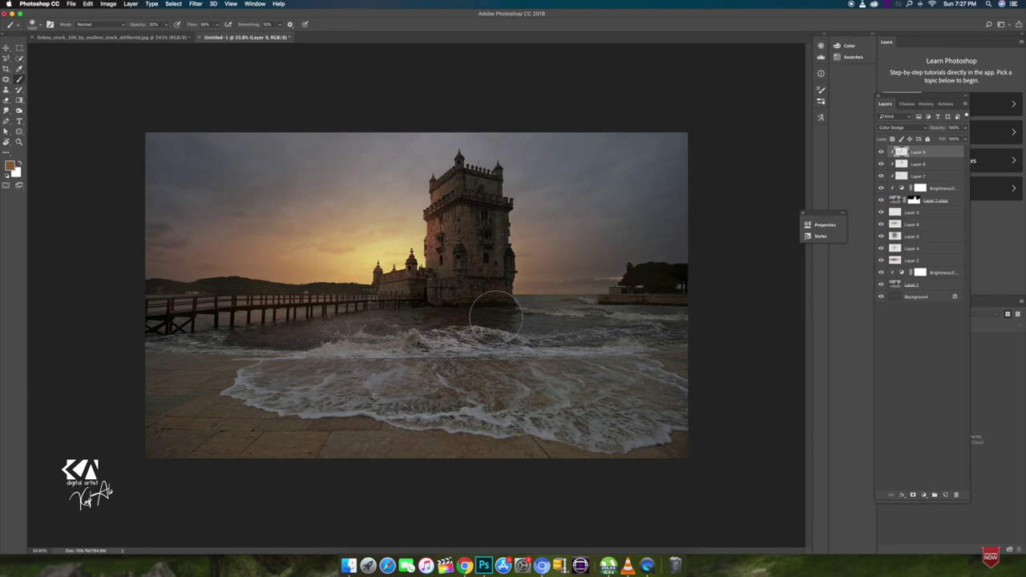
scroll(625, 309, up, 2)
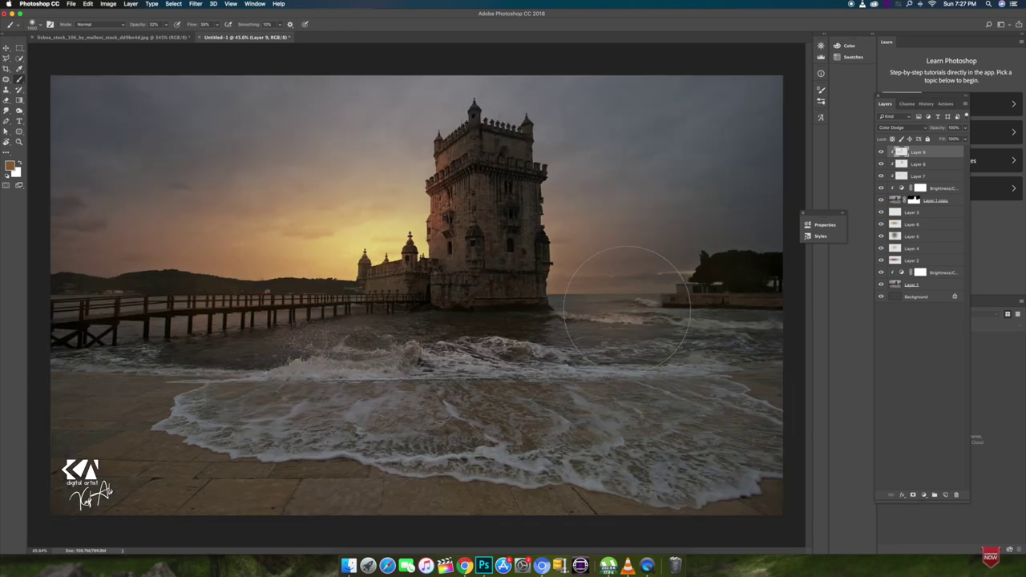
scroll(626, 307, up, 3)
scroll(609, 301, up, 2)
scroll(610, 301, down, 4)
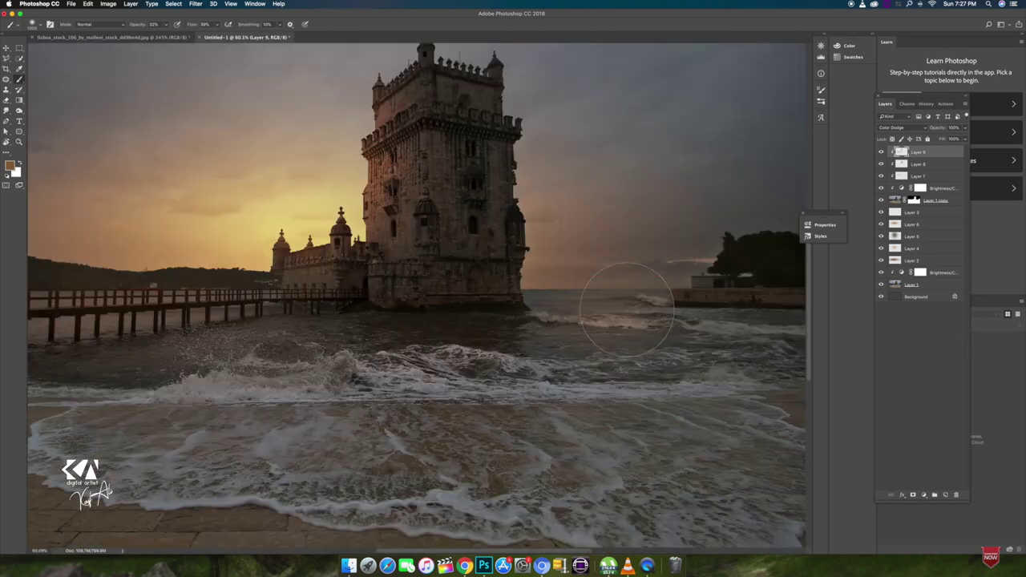
scroll(630, 313, down, 2)
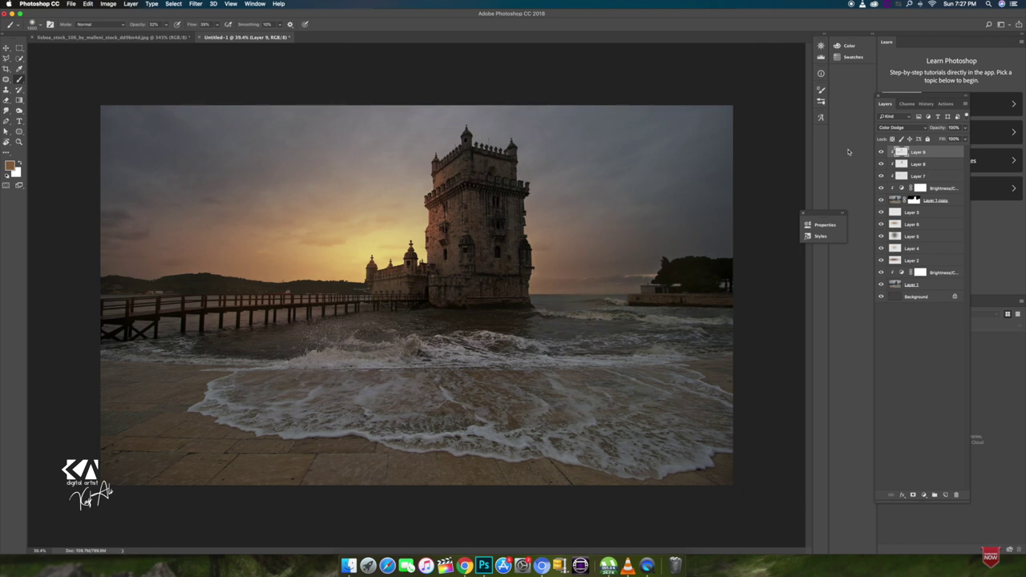
drag(942, 139, 930, 140)
Commit Layer 9's fill, add Layer 10 above Layer 1, and choose a muted blue-grey foreground.
key(Return)
click(930, 285)
click(946, 495)
click(8, 171)
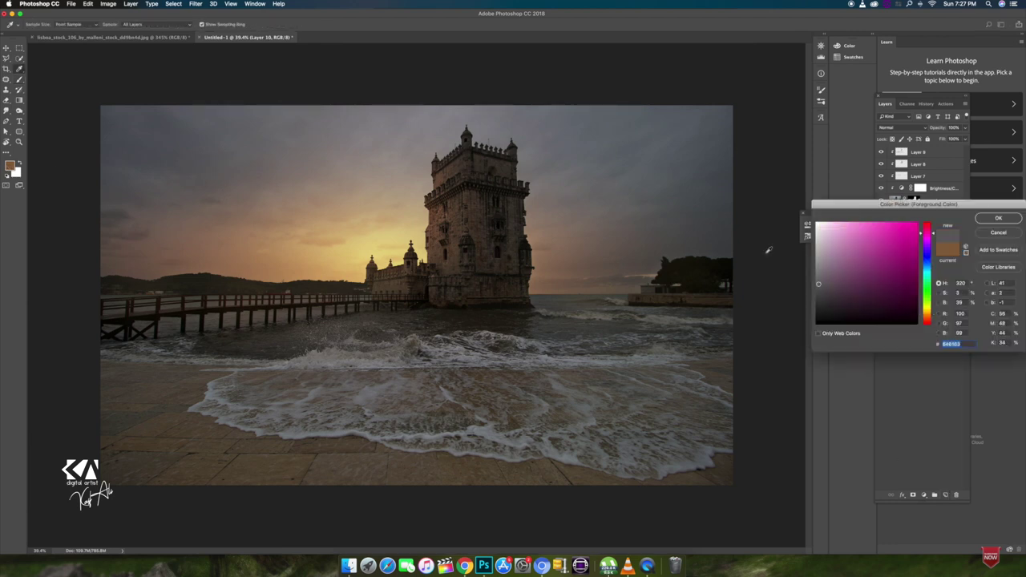
click(927, 265)
click(858, 277)
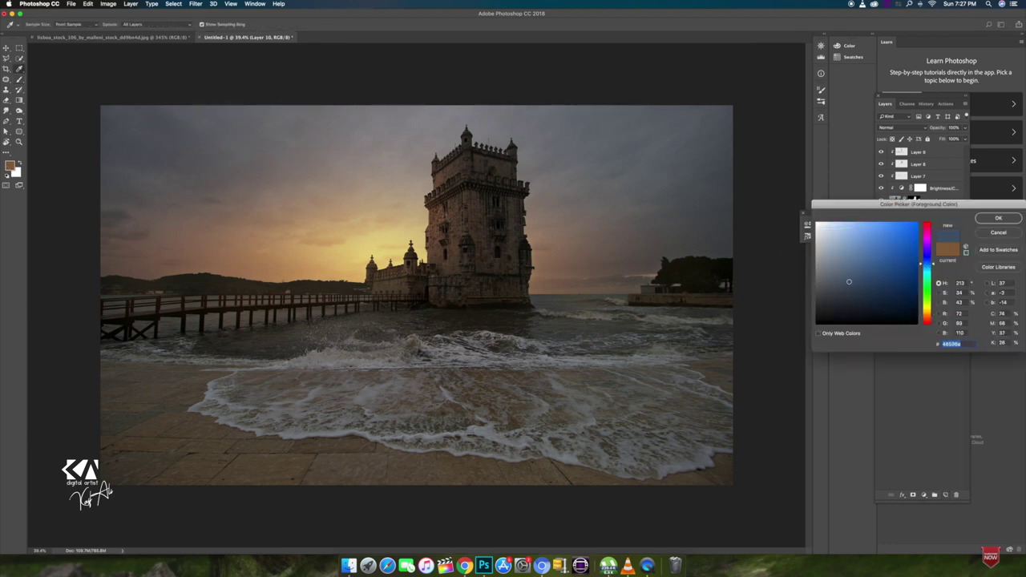
key(Return)
Darken the upper sky with a blue-grey Overlay gradient, then add an empty Layer 11.
key(g)
drag(341, 202, 341, 274)
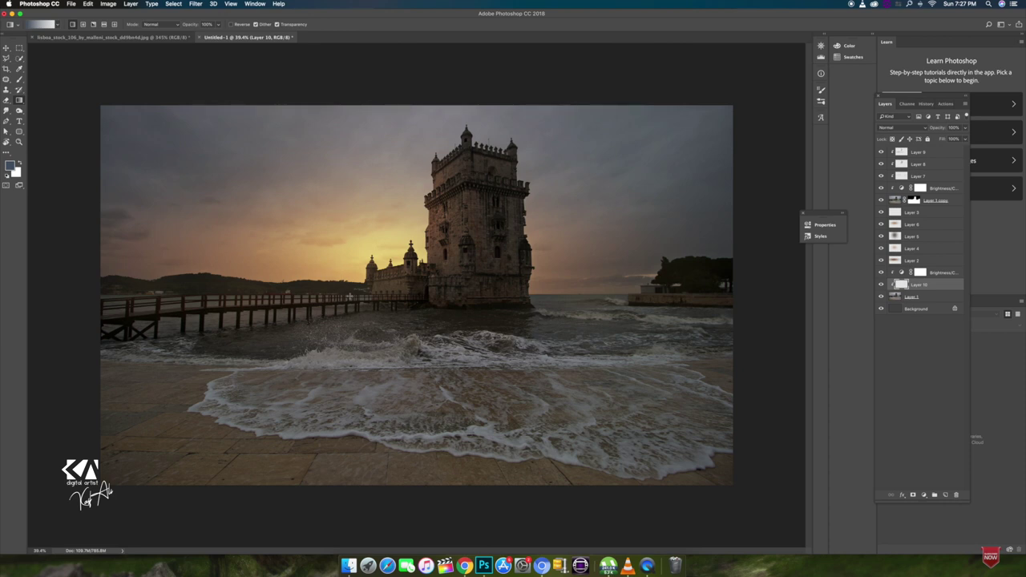
click(898, 130)
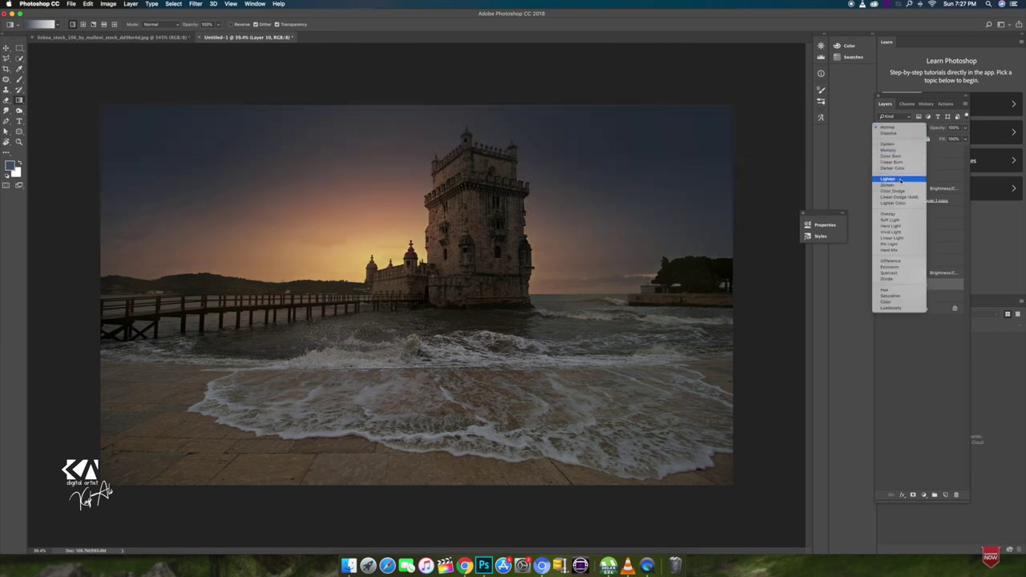
click(900, 214)
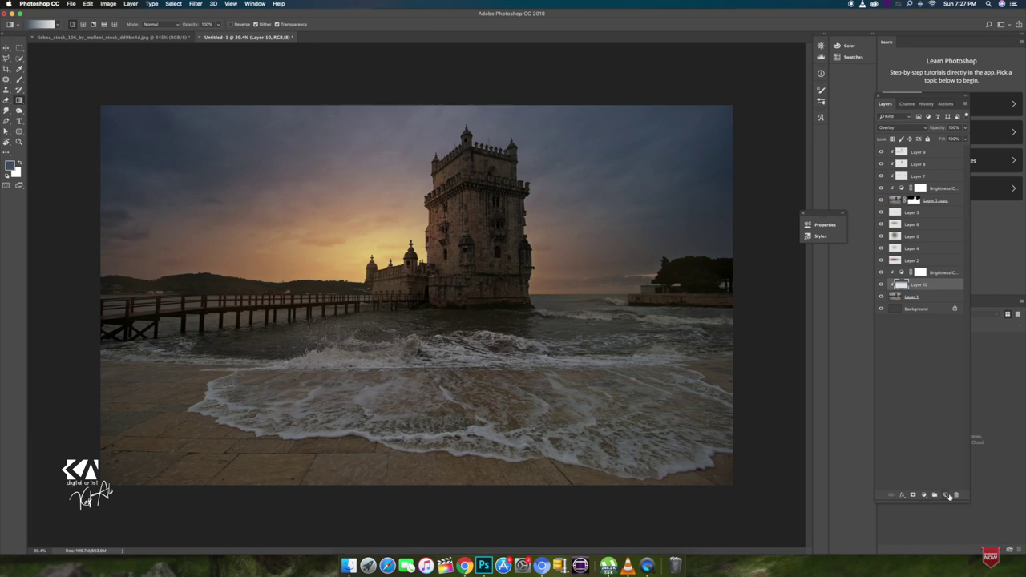
click(947, 495)
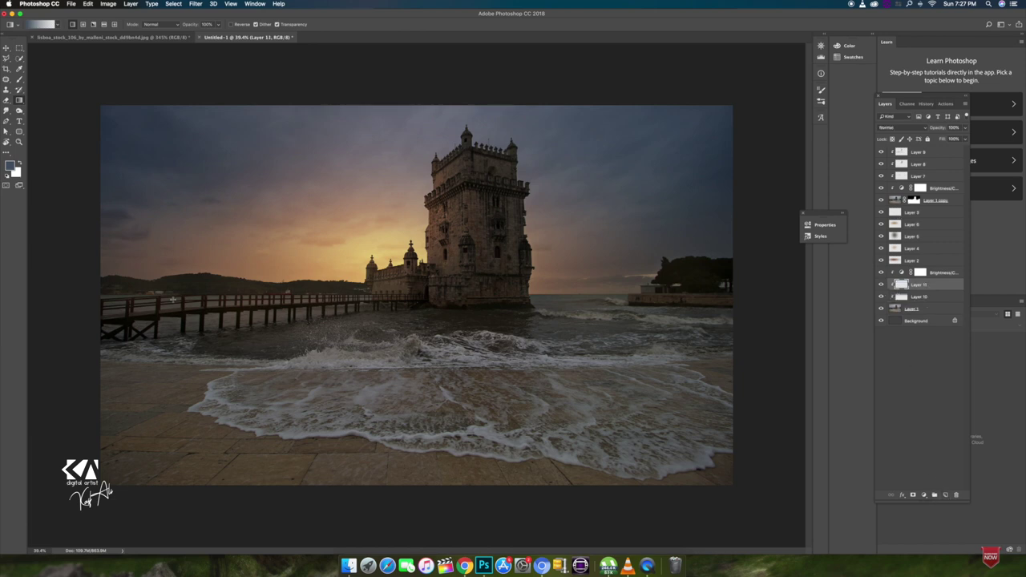
Draw a blue gradient over the upper sky on Layer 11, set to Overlay at 34% fill.
click(13, 170)
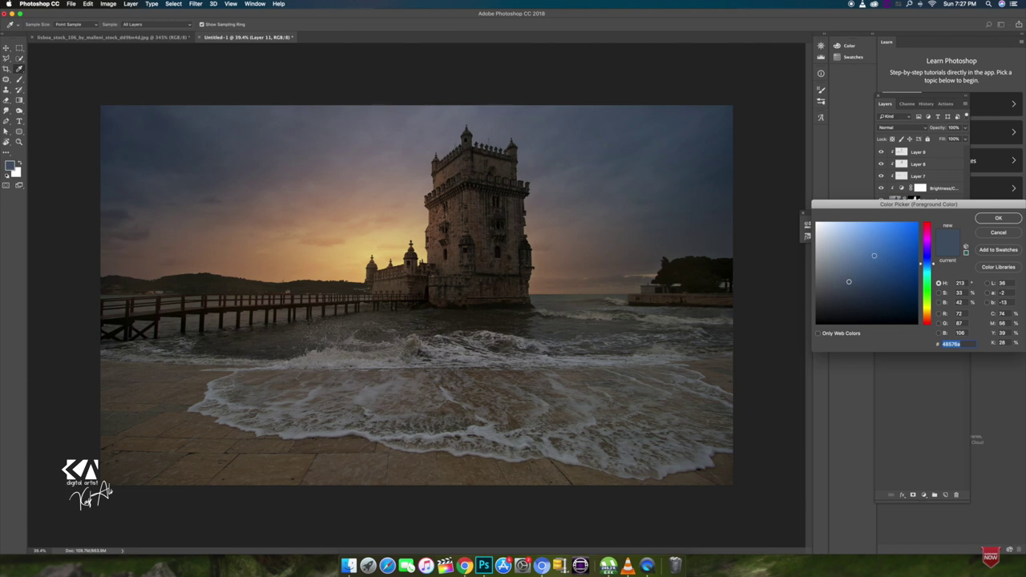
key(Return)
key(g)
drag(442, 112, 442, 273)
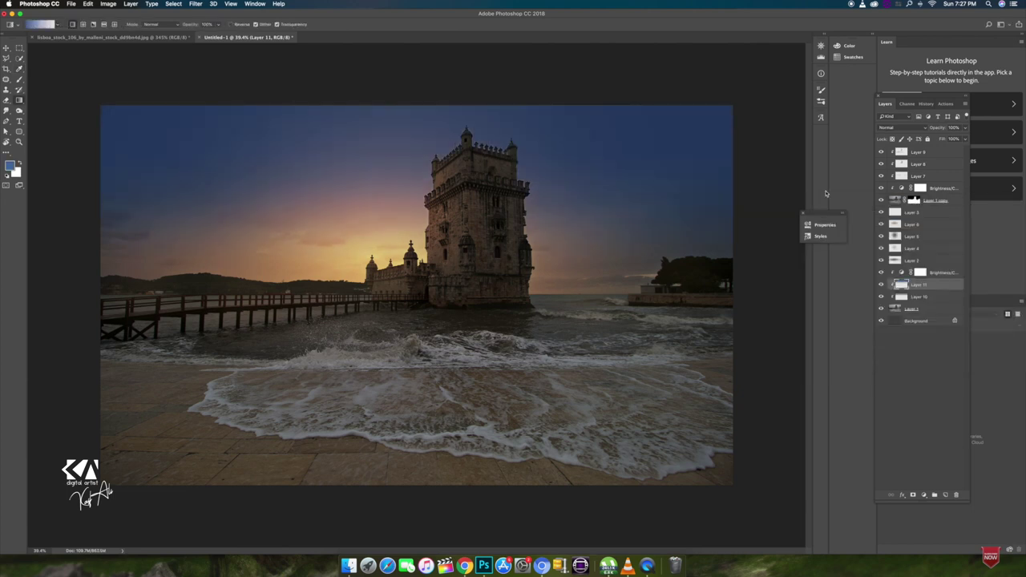
click(891, 128)
click(897, 191)
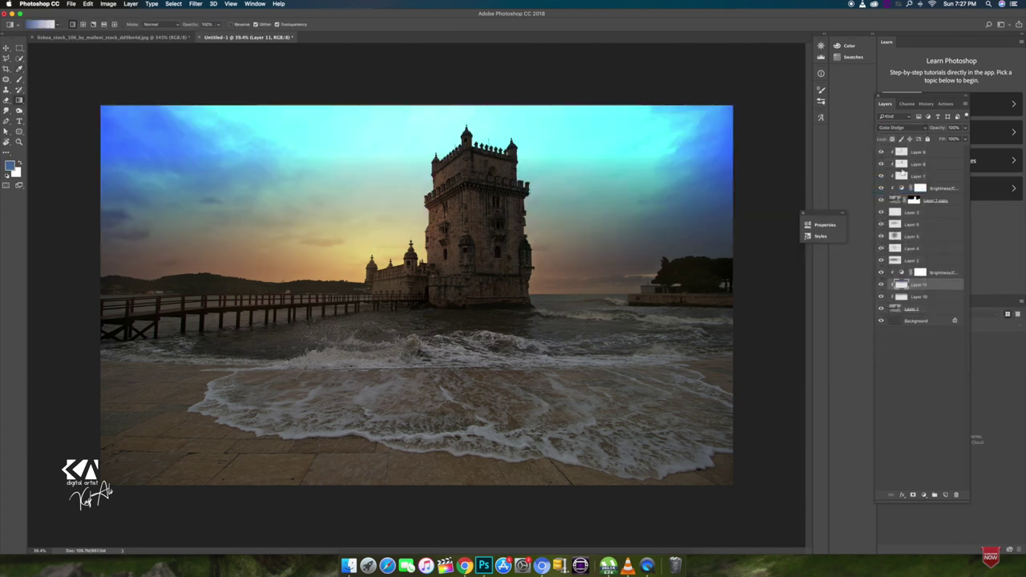
drag(946, 140, 918, 141)
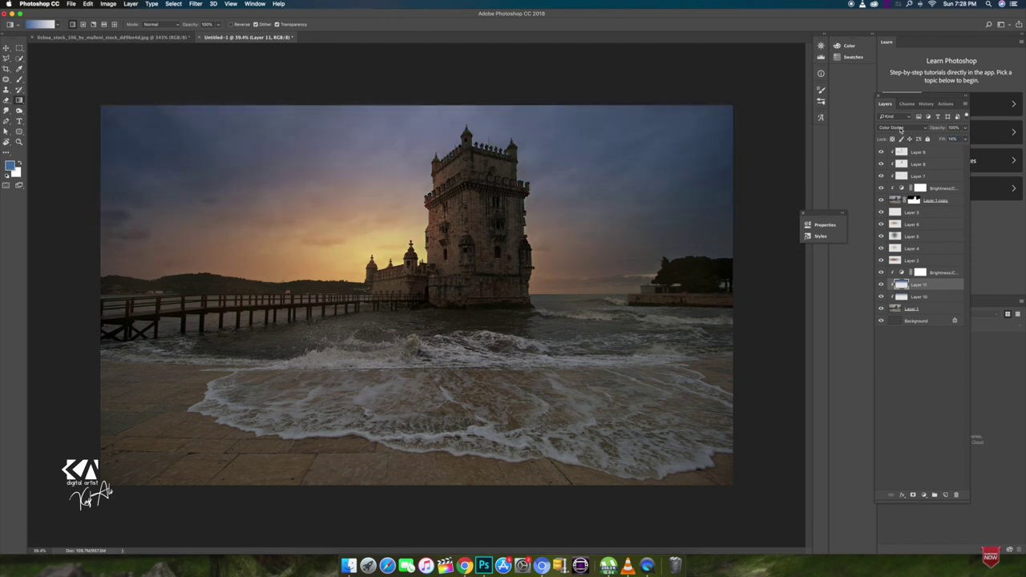
click(902, 128)
click(896, 151)
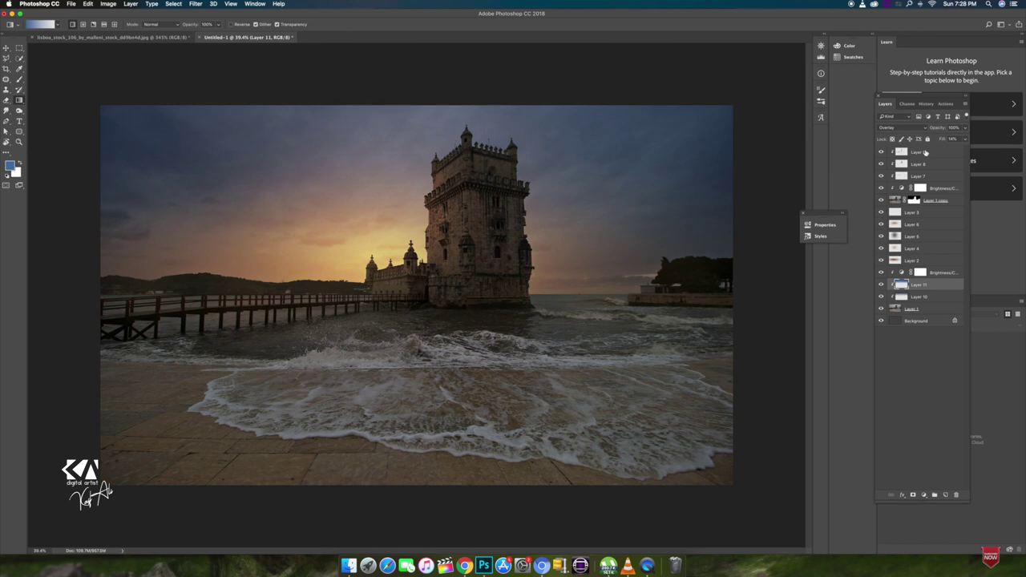
text(34)
key(Return)
Add a Brightness/Contrast adjustment above Layer 9 with lowered brightness to darken the scene.
click(935, 154)
click(934, 492)
click(946, 528)
drag(739, 267, 722, 268)
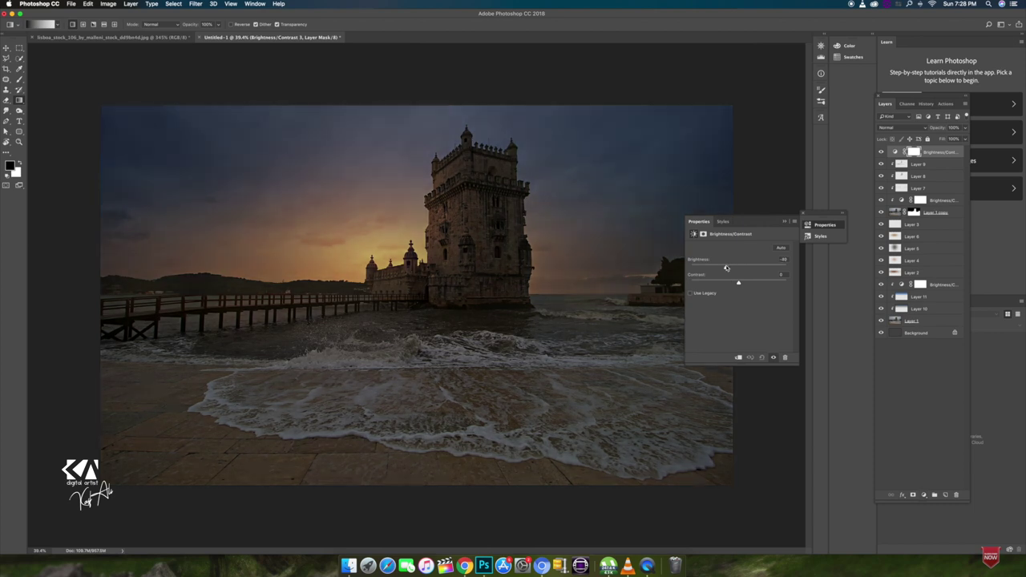
Ease the Brightness/Contrast darkening with a diagonal gradient on its mask, then compare it on and off.
click(787, 222)
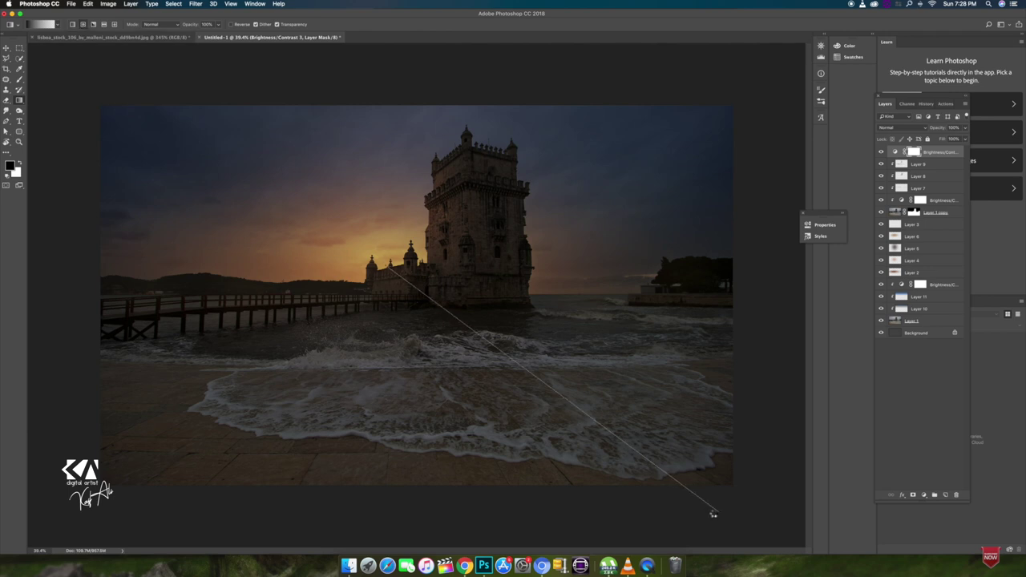
drag(397, 273, 713, 513)
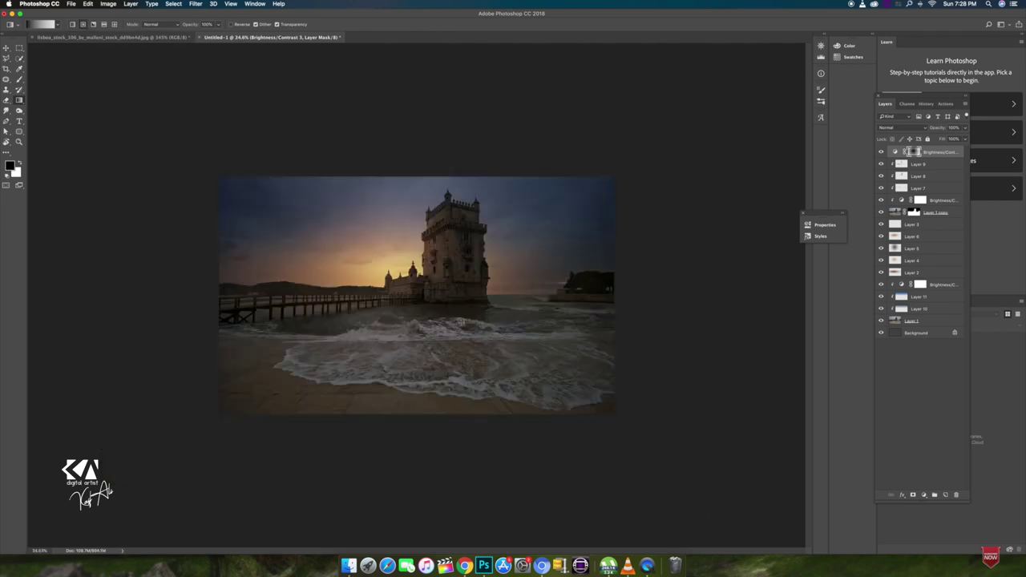
key(ctrl+plus)
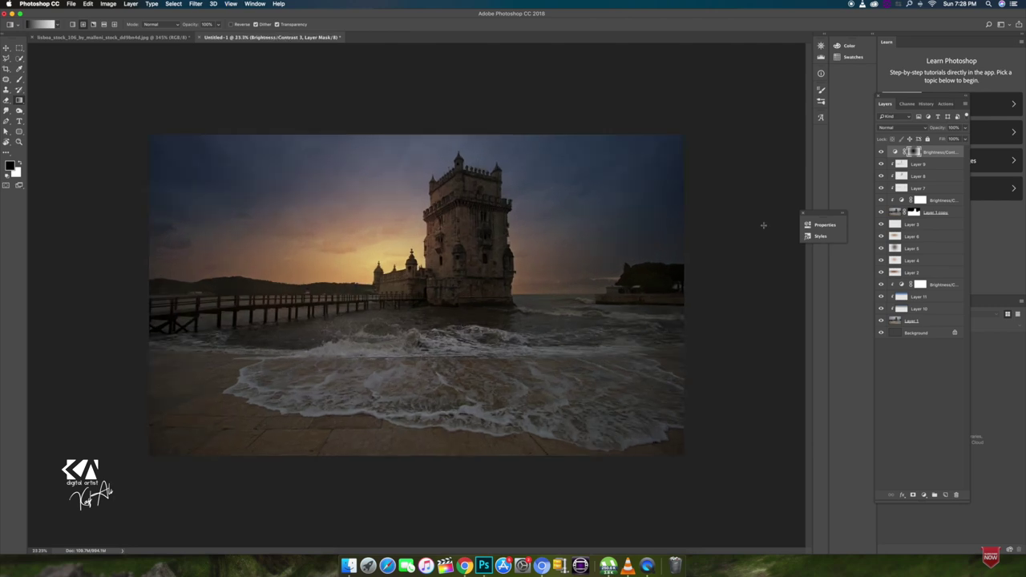
click(882, 152)
click(882, 152)
Add a new layer and choose the Flare 34 brush preset.
click(943, 495)
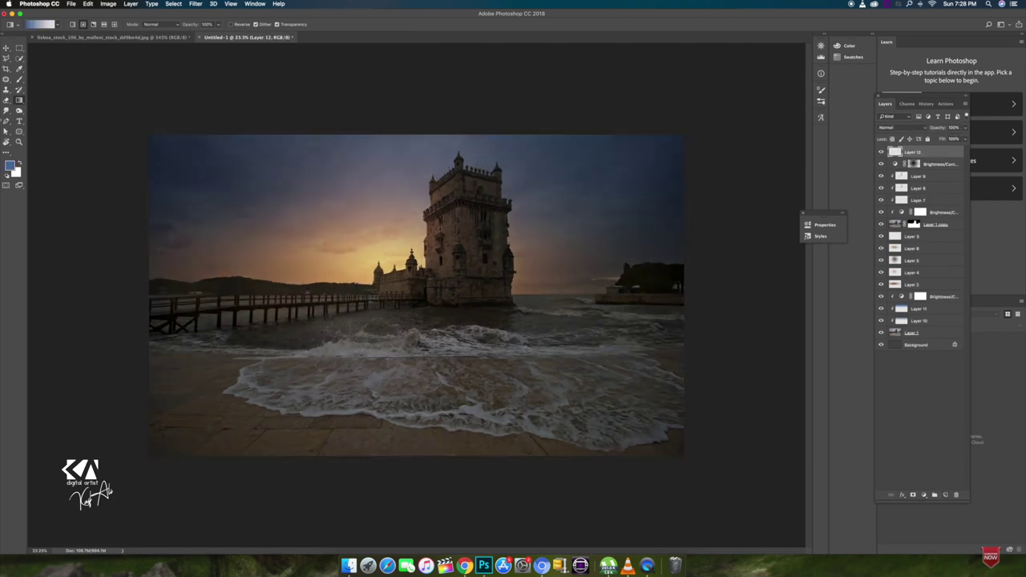
click(19, 79)
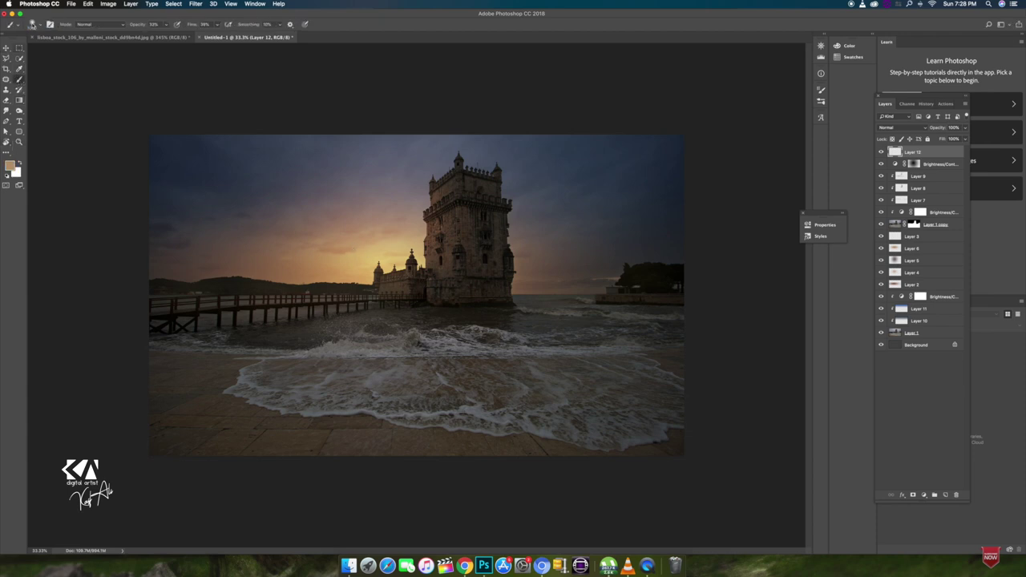
click(34, 25)
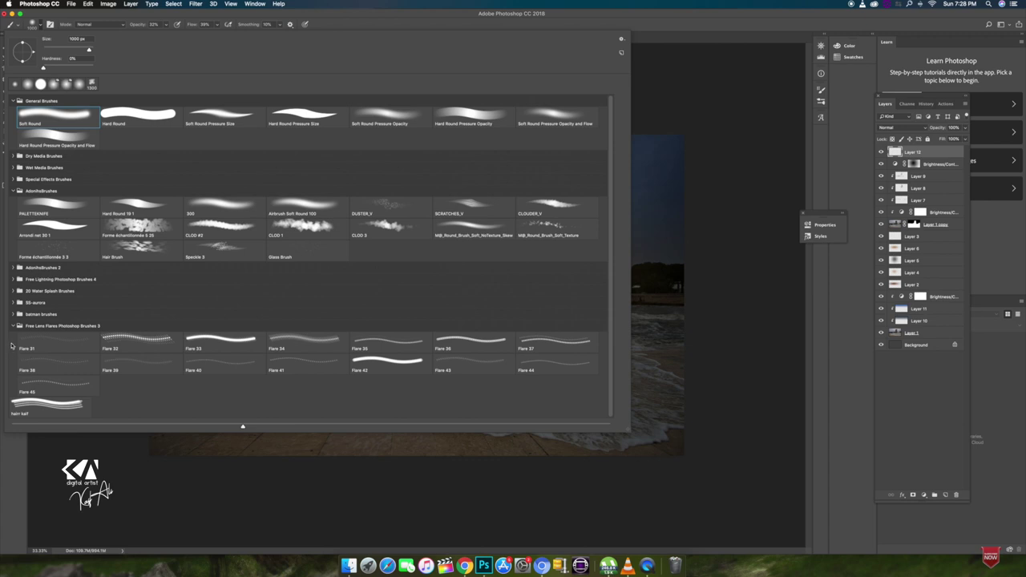
click(26, 345)
click(152, 343)
click(224, 341)
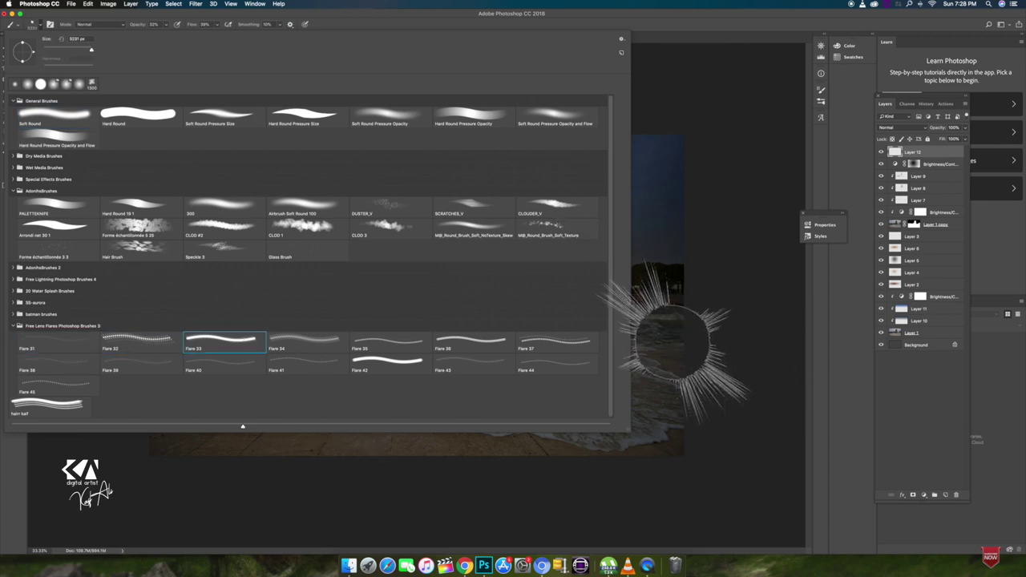
click(308, 342)
click(653, 333)
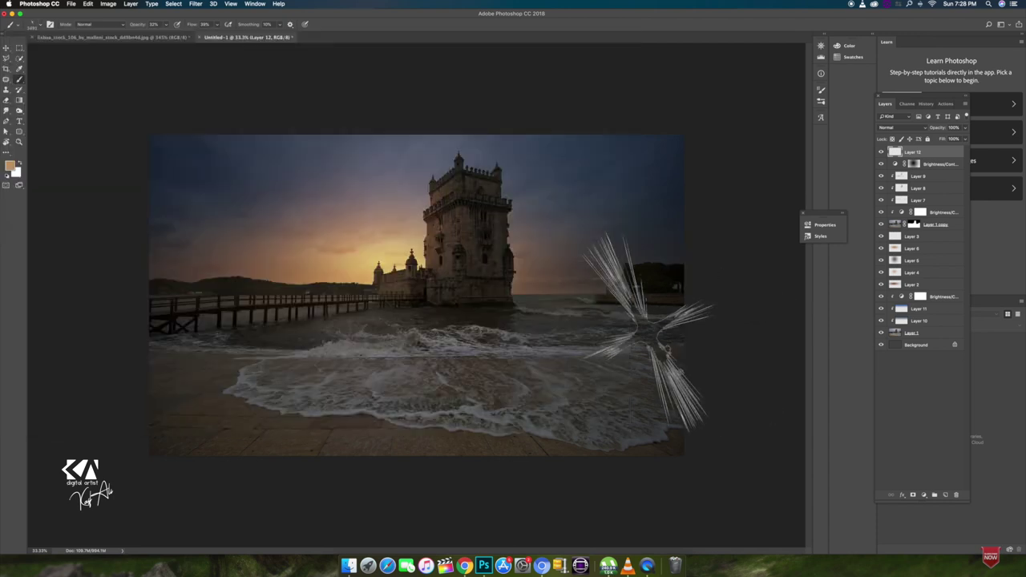
Stamp a 100% flare near the tower, shrink it beside the chapel, set Color Dodge, and duplicate it.
key(0)
click(392, 273)
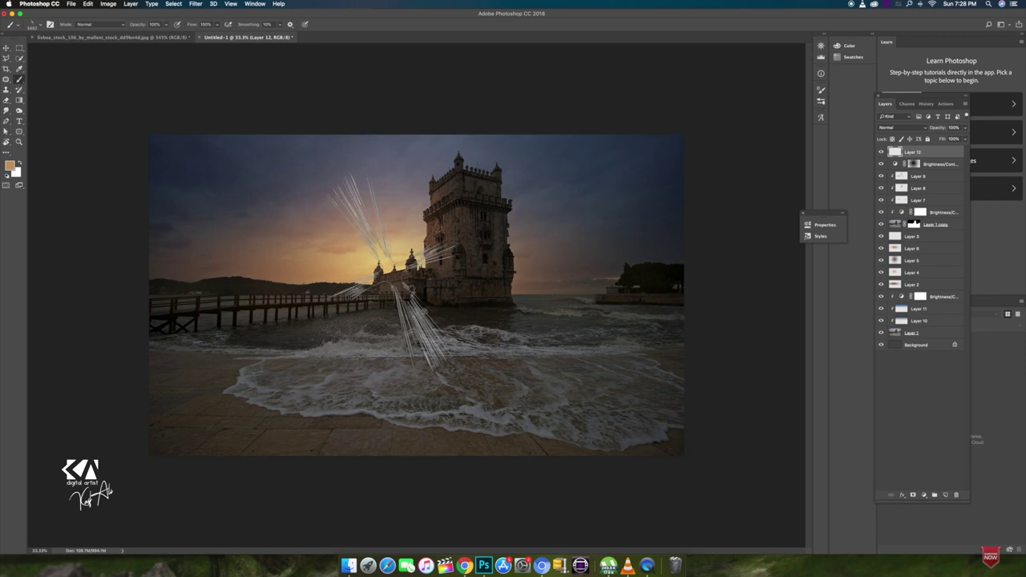
key(ctrl+t)
mouse_move(485, 157)
mouse_down()
mouse_move(463, 180)
mouse_move(465, 202)
mouse_up()
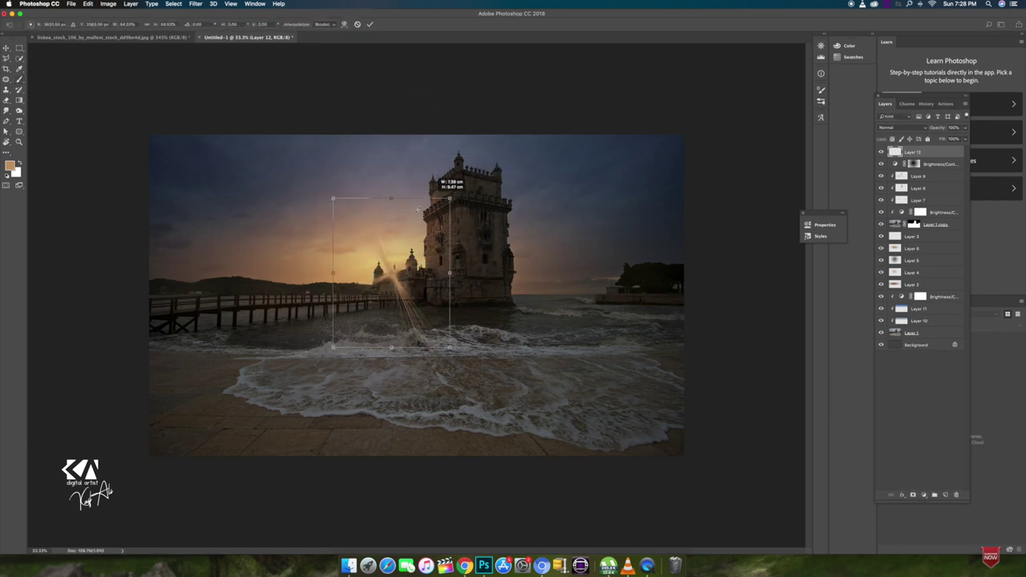
key(Return)
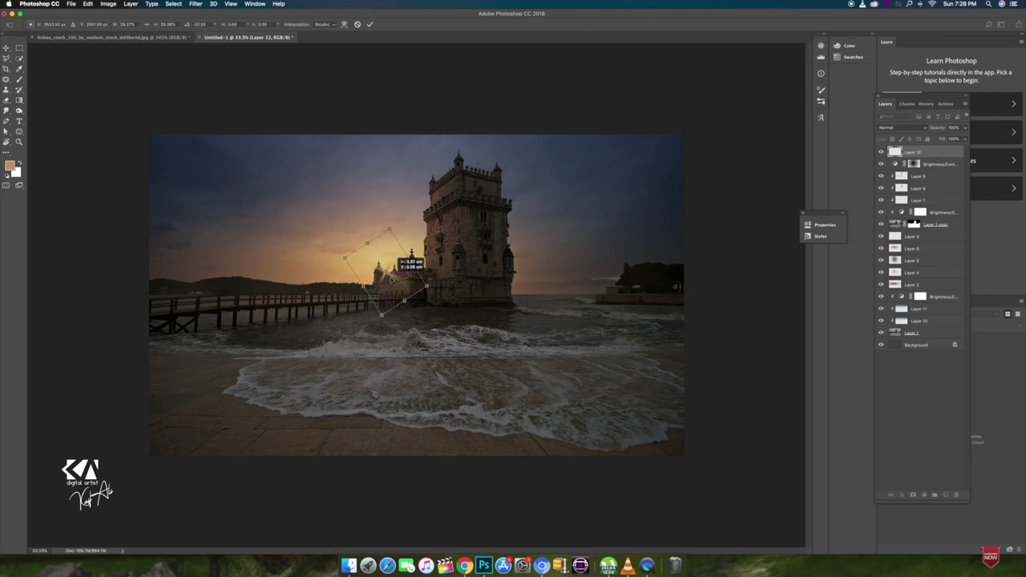
click(908, 129)
click(901, 183)
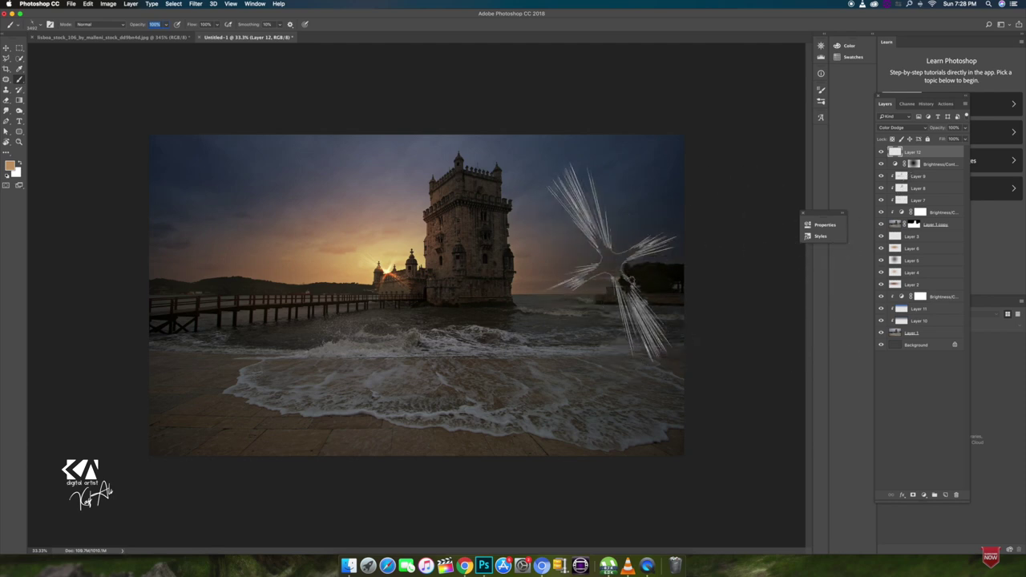
key(ctrl+j)
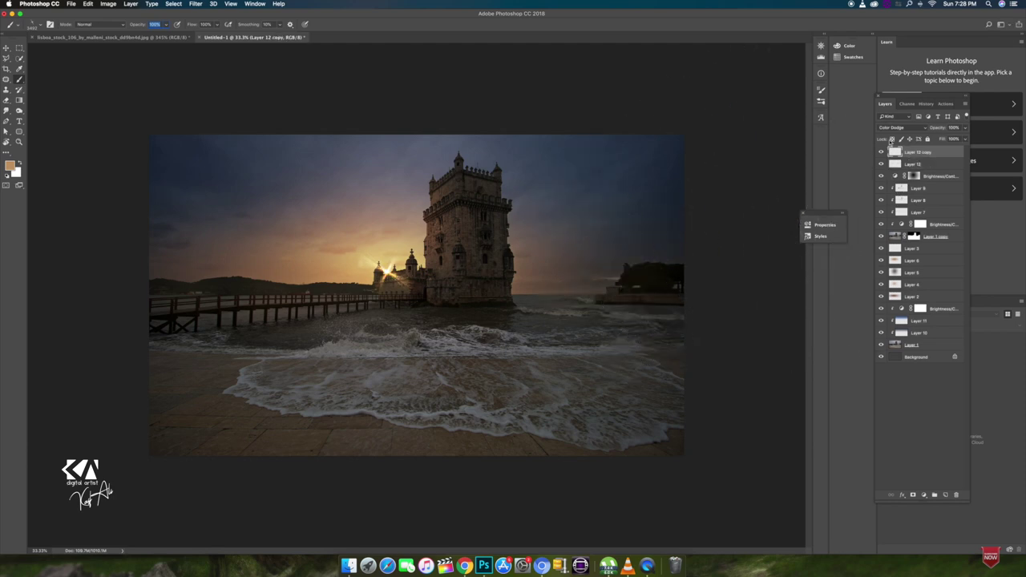
Set the copy's fill to 48%, enlarge it around the sun, and soften it with Gaussian Blur.
drag(943, 139, 906, 139)
key(ctrl+t)
mouse_move(423, 243)
mouse_down()
mouse_move(536, 227)
mouse_move(713, 227)
mouse_move(627, 242)
mouse_move(524, 281)
mouse_move(552, 274)
mouse_up()
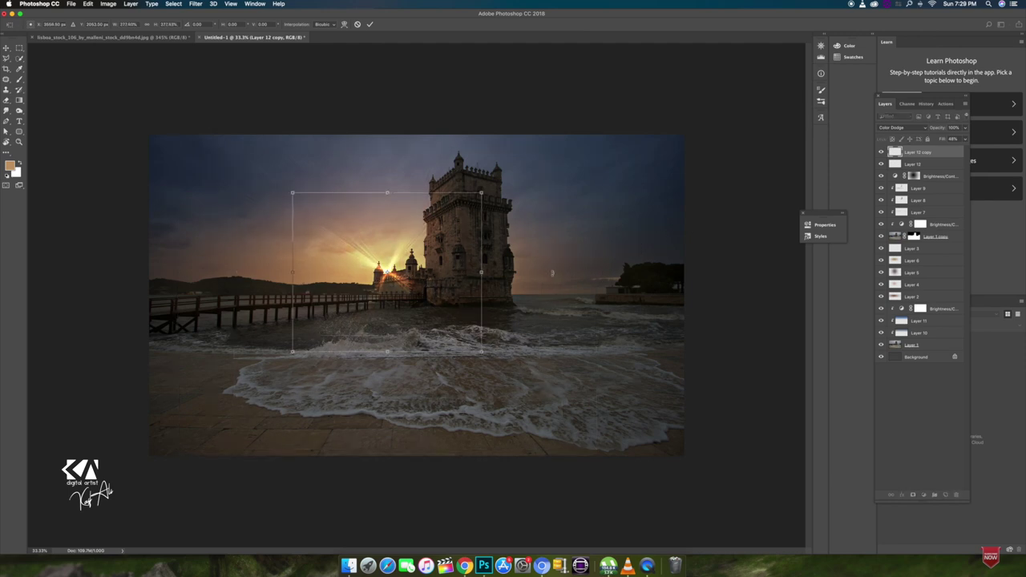
key(Return)
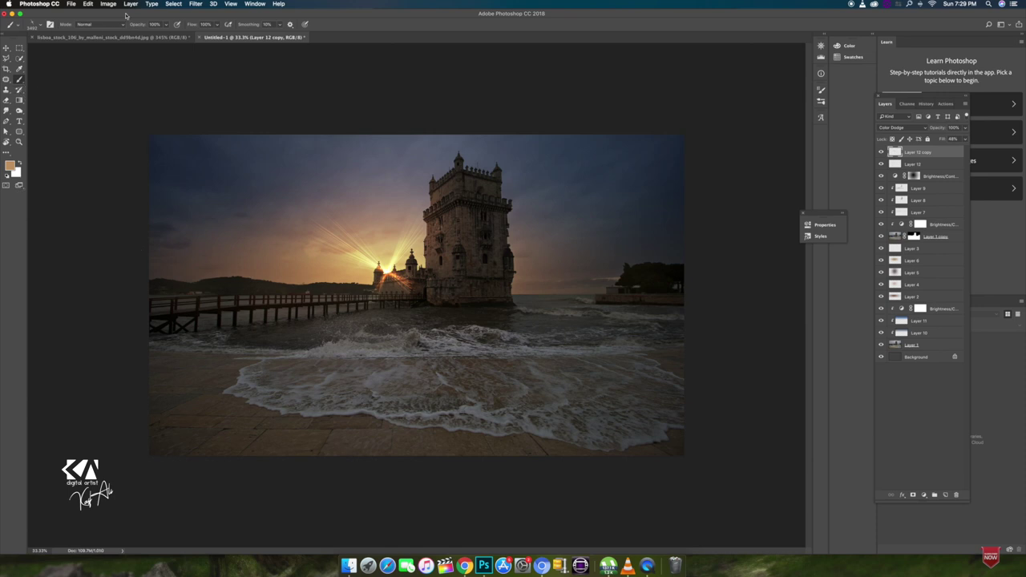
click(194, 4)
mouse_move(200, 99)
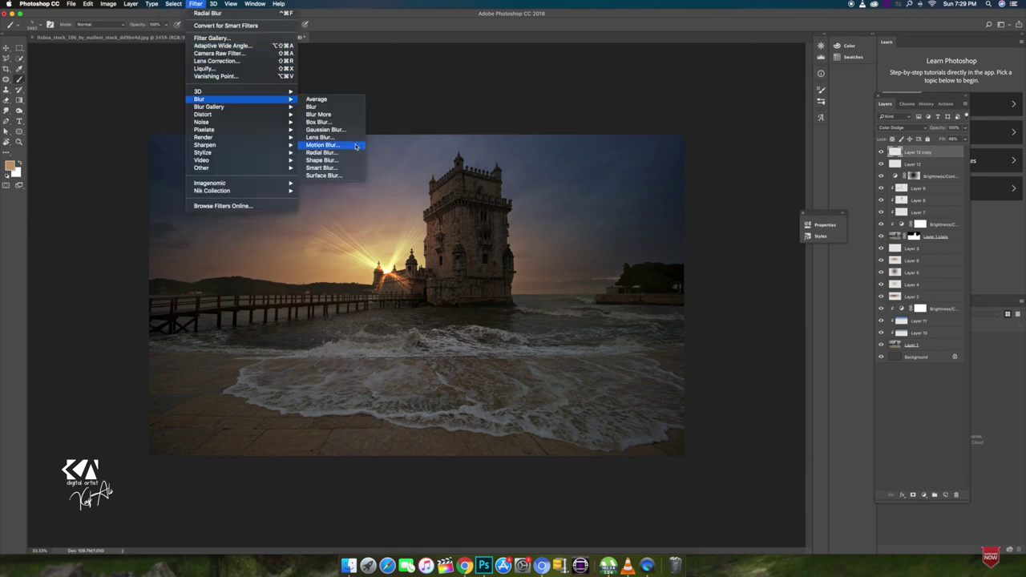
click(329, 129)
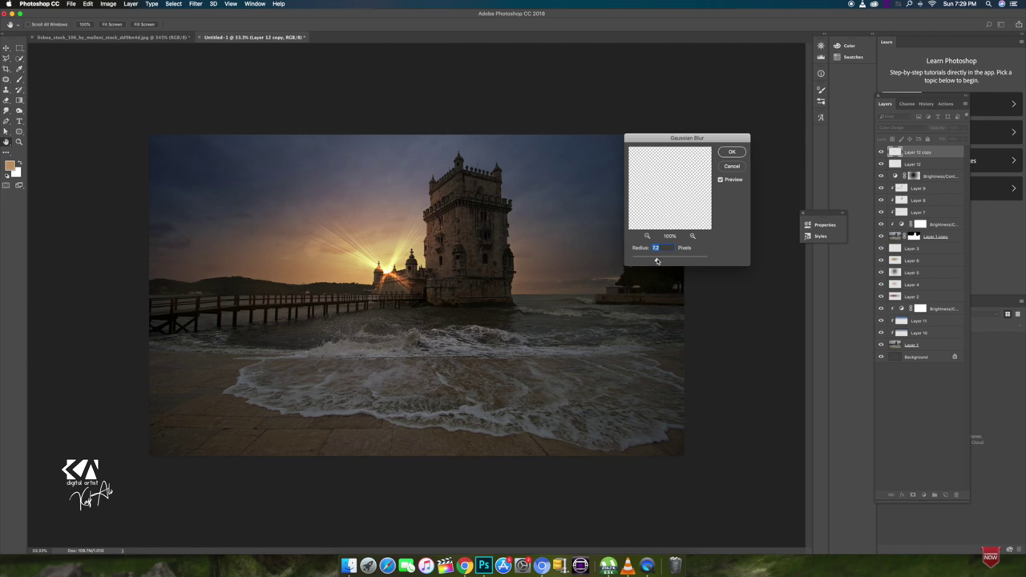
key(Return)
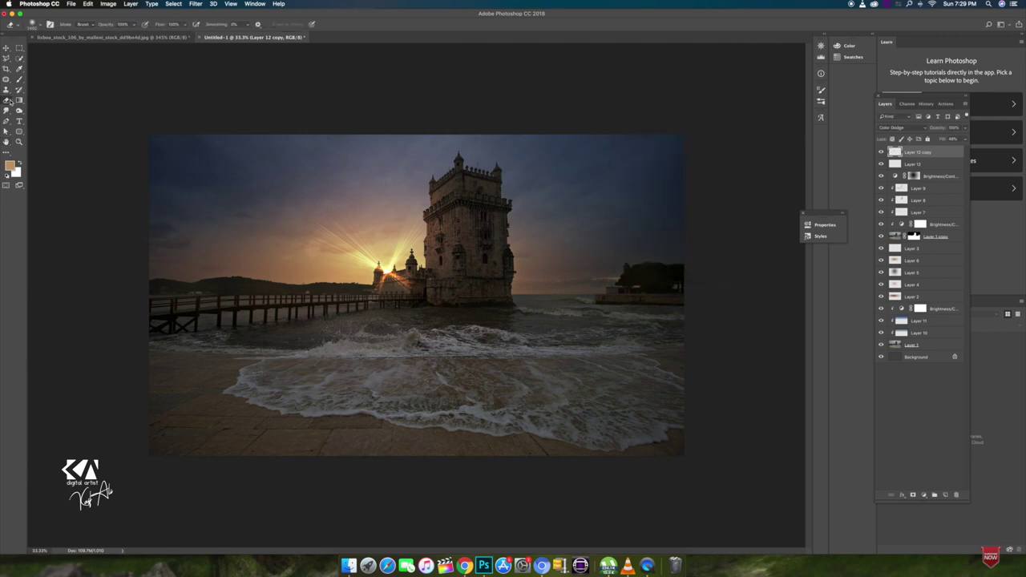
Set brush opacity 65% and flow 82%, dim the copy to 80%, and lower Layer 12's fill.
key(6)
key(5)
drag(158, 27, 147, 27)
drag(945, 133, 924, 133)
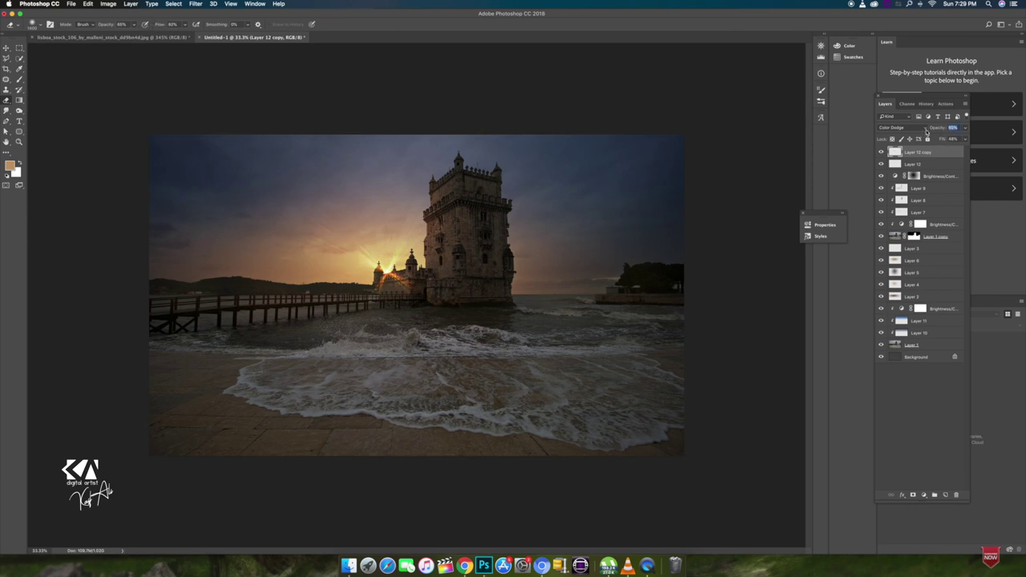
click(914, 164)
click(944, 140)
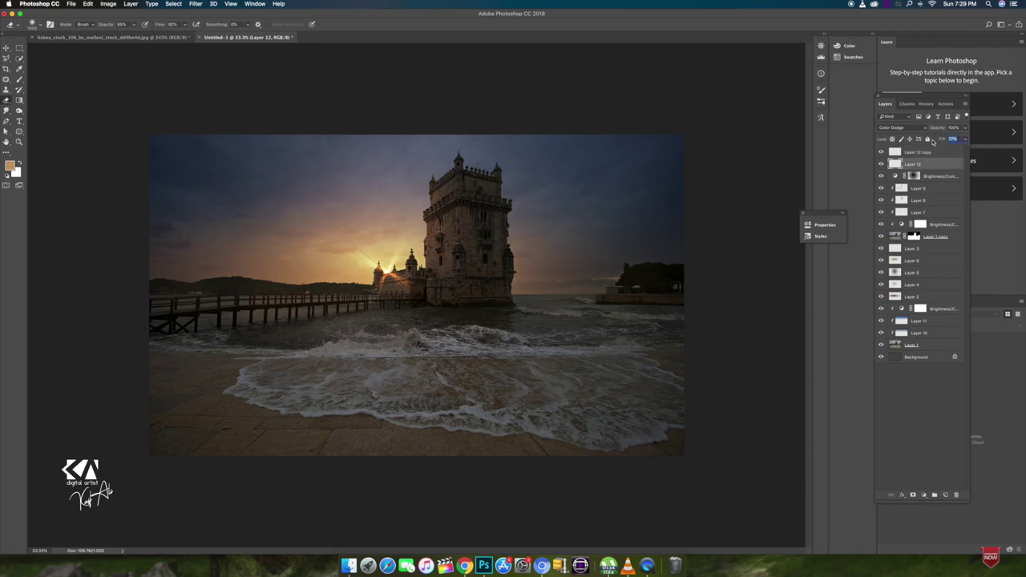
drag(933, 141, 926, 141)
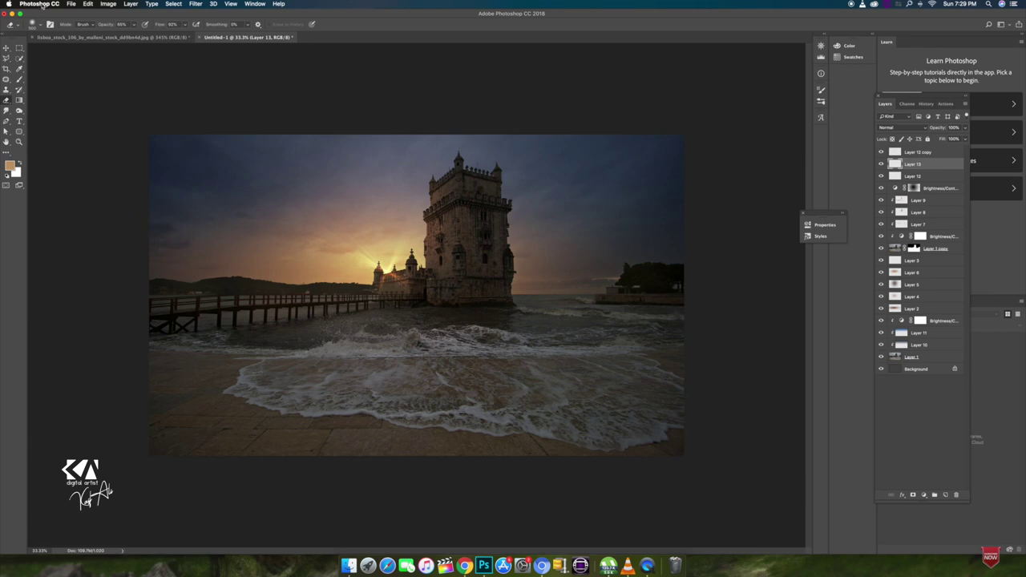
Paint a soft orange glow beside the sun with a soft brush on Layer 13.
key(b)
click(389, 273)
key(ctrl+z)
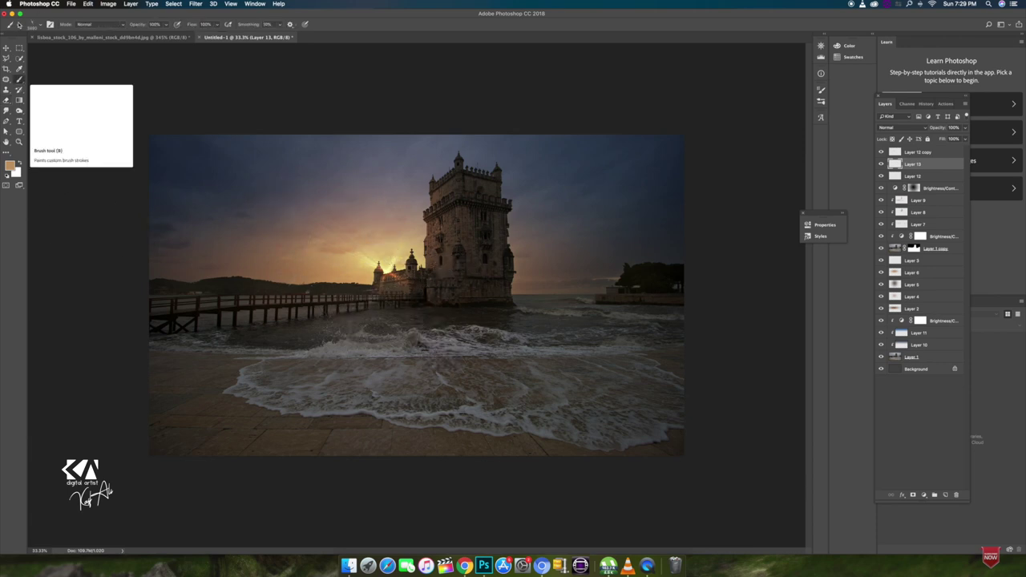
click(32, 25)
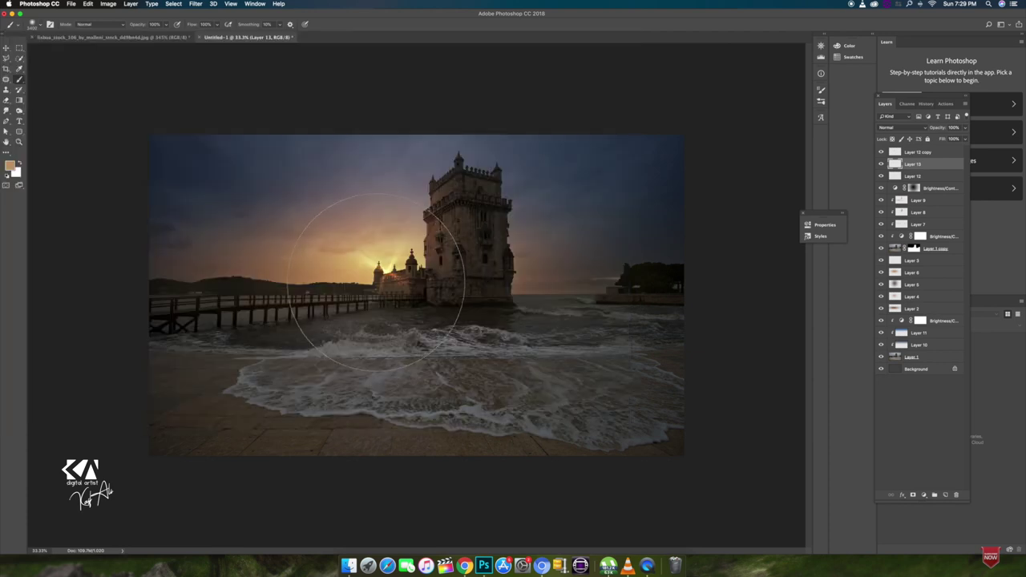
key(super+plus)
scroll(376, 284, up, 1)
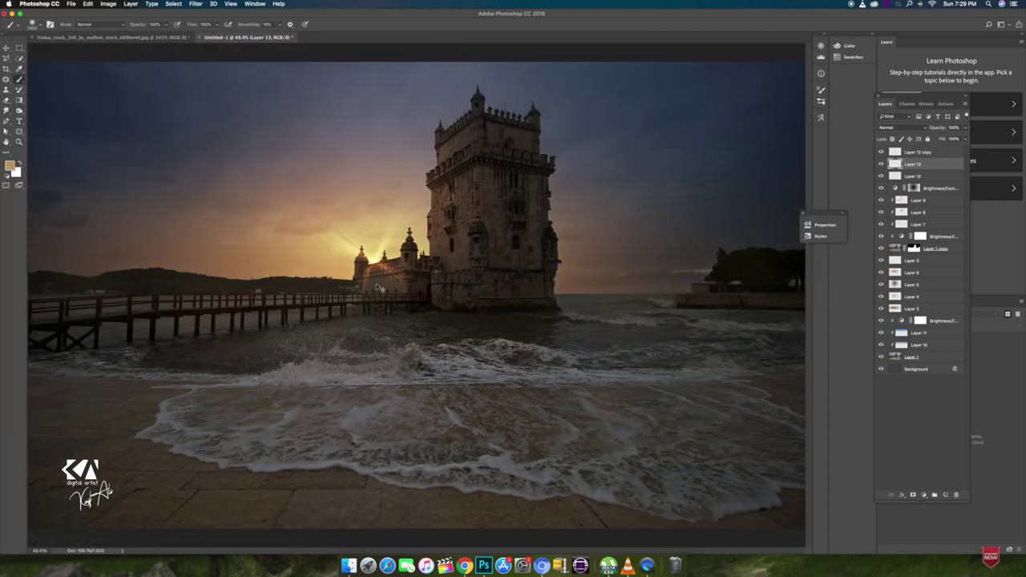
scroll(376, 284, down, 5)
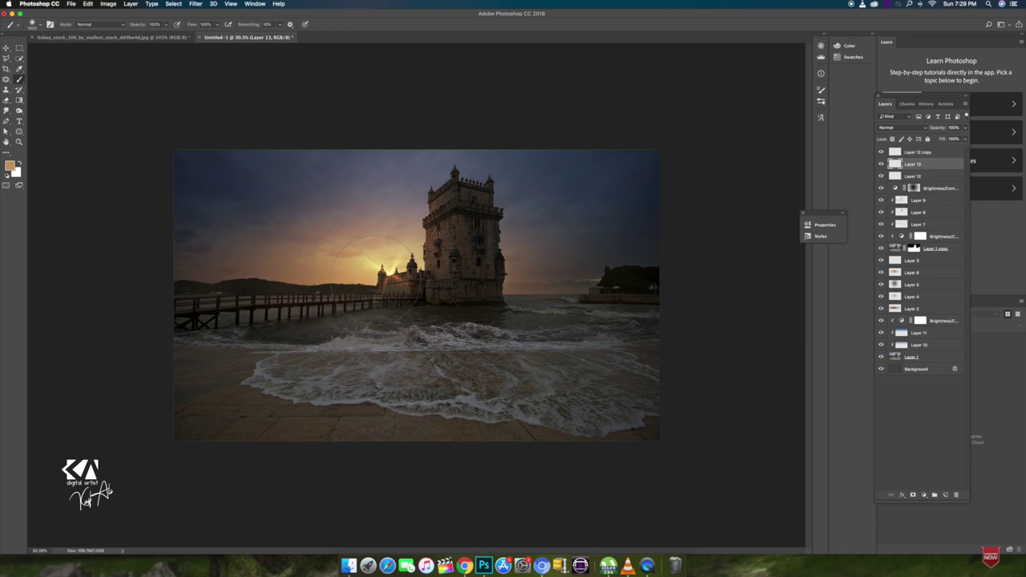
mouse_move(368, 265)
mouse_down()
mouse_move(489, 489)
mouse_move(610, 473)
mouse_move(528, 339)
mouse_move(474, 318)
mouse_up()
Skew and perspective-distort the glow into a light streak across the water.
key(ctrl+t)
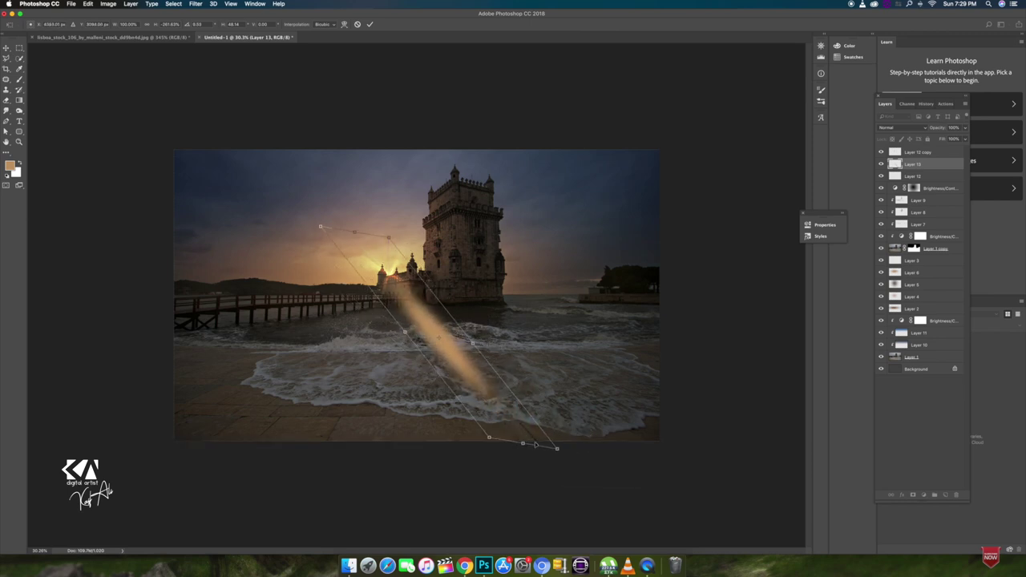
key(Return)
key(ctrl+t)
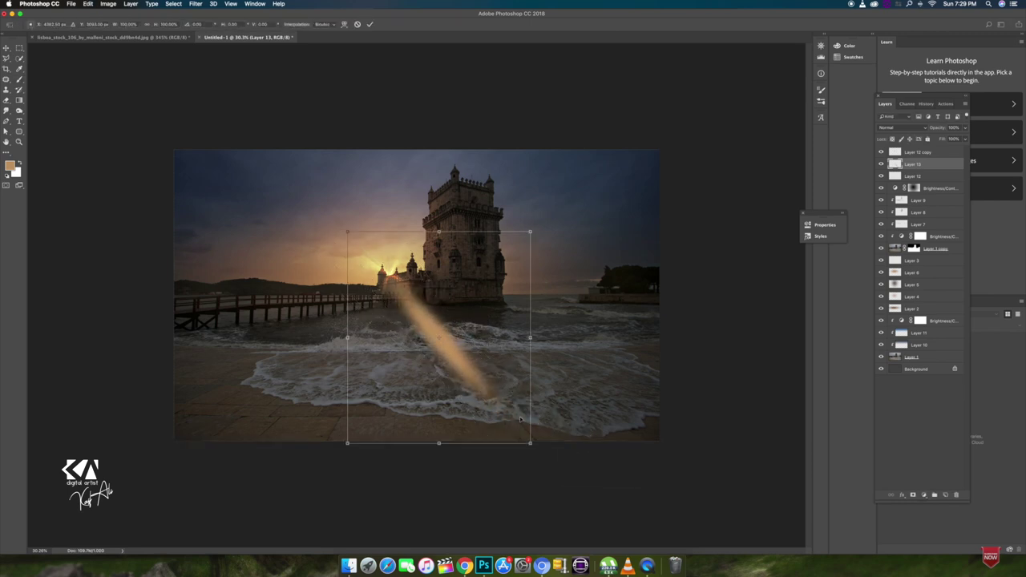
right_click(486, 395)
click(529, 435)
mouse_move(530, 443)
mouse_down()
mouse_move(535, 381)
mouse_move(526, 383)
mouse_up()
key(Return)
Set the streak to Color Dodge with lower fill and 80% opacity, then add an empty Layer 14.
click(899, 128)
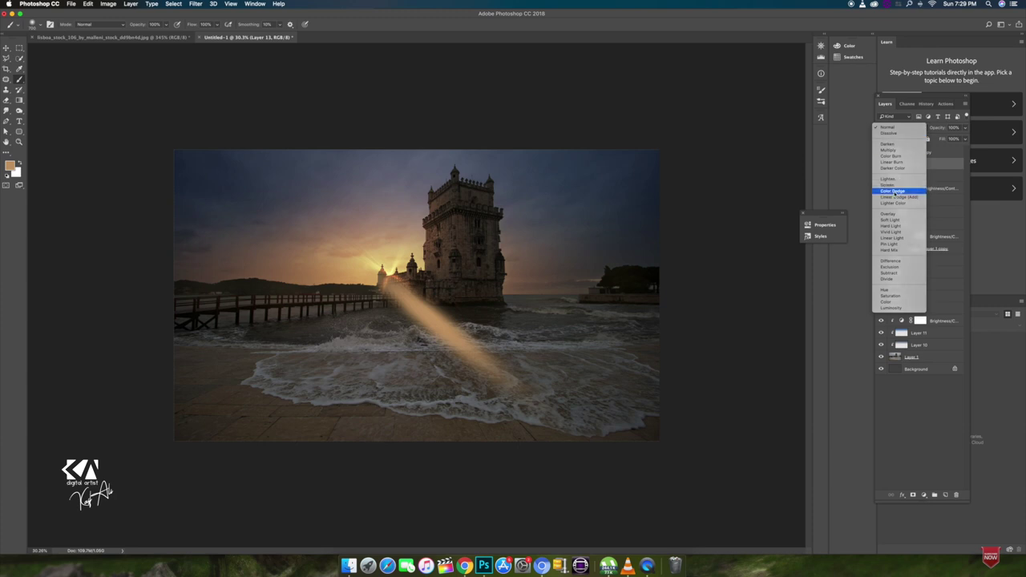
click(894, 193)
mouse_move(943, 139)
mouse_down()
mouse_move(919, 139)
mouse_move(935, 134)
mouse_up()
text(80)
key(Return)
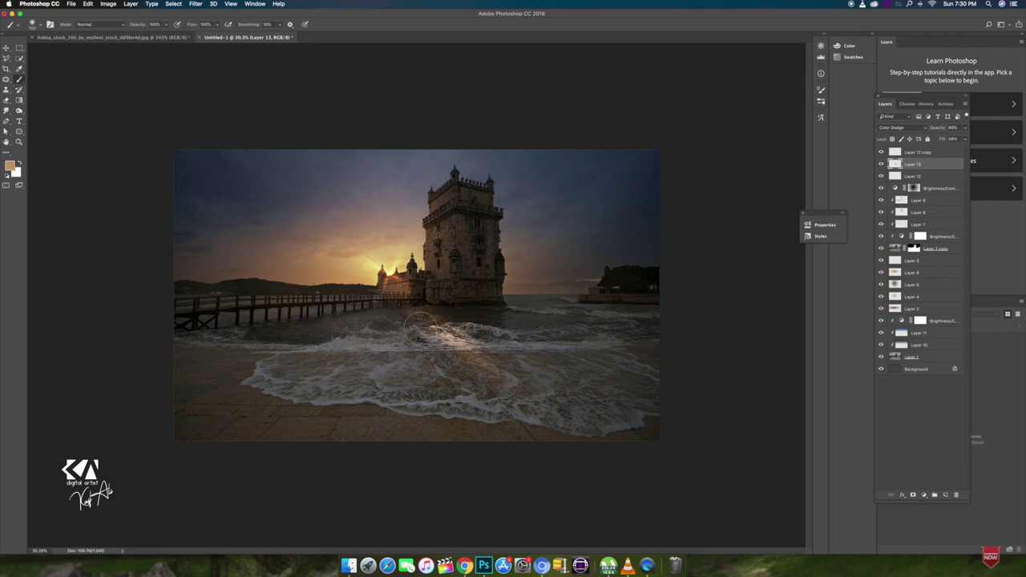
click(945, 495)
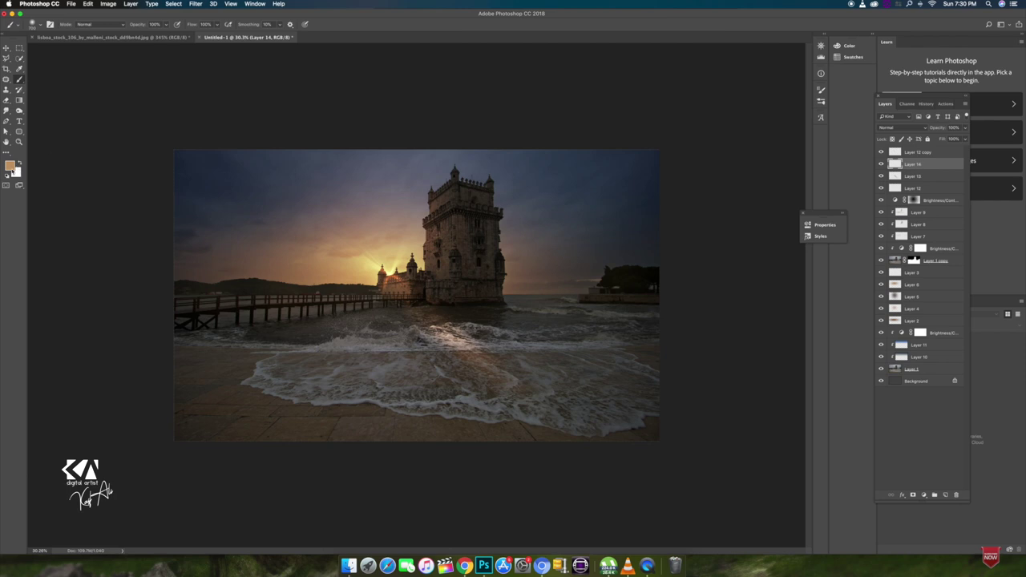
Pick a dark brown, set Layer 14 to Color Dodge, and scale its glow to about double around the sun.
click(887, 298)
click(900, 127)
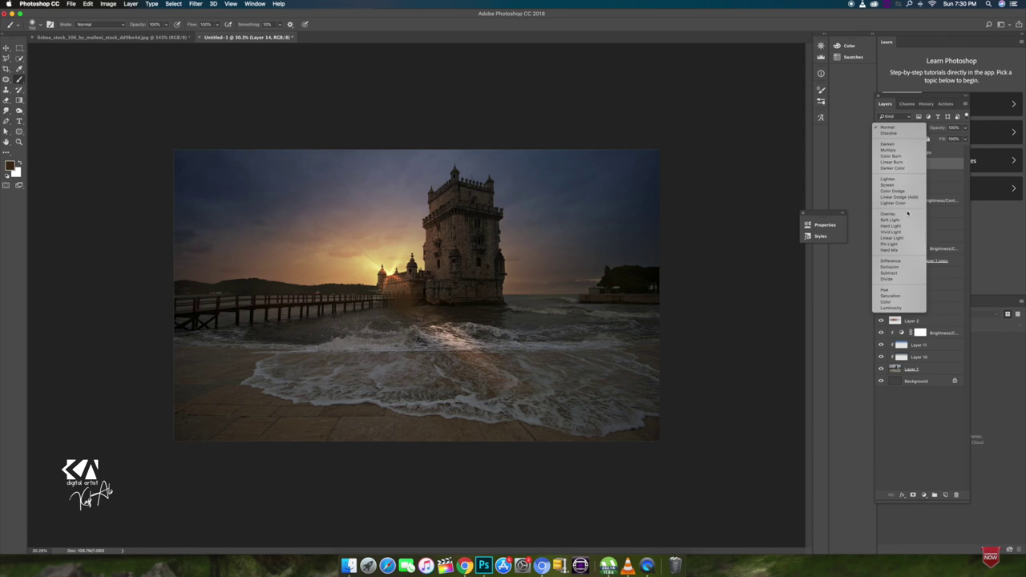
click(908, 213)
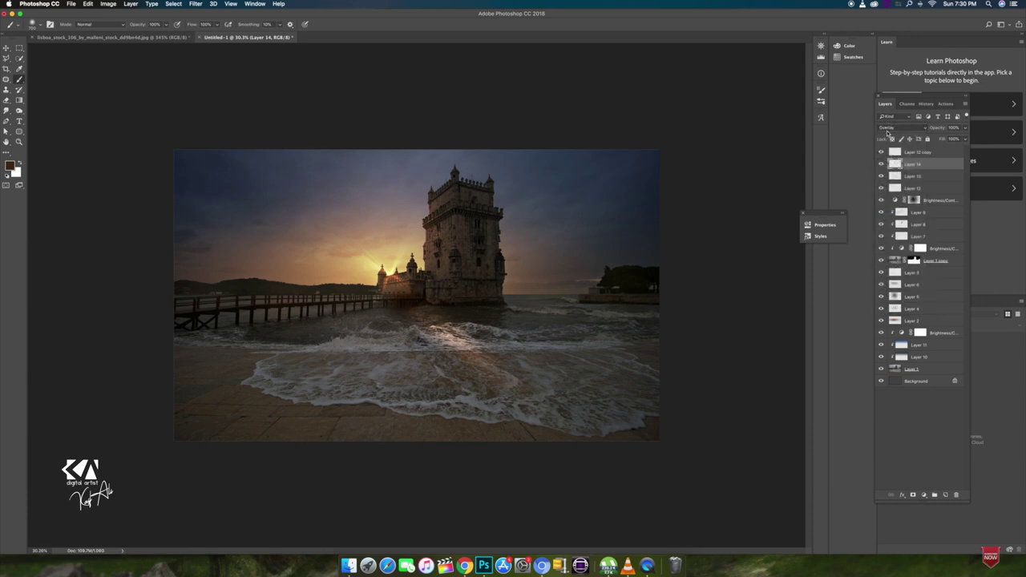
click(888, 129)
click(899, 110)
key(ctrl+t)
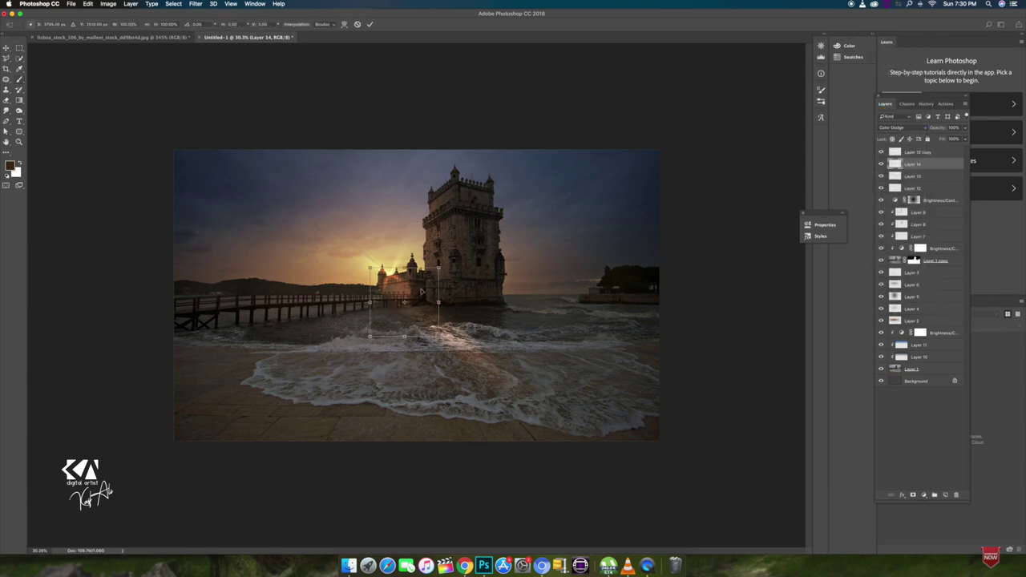
drag(439, 267, 480, 227)
key(Return)
click(938, 154)
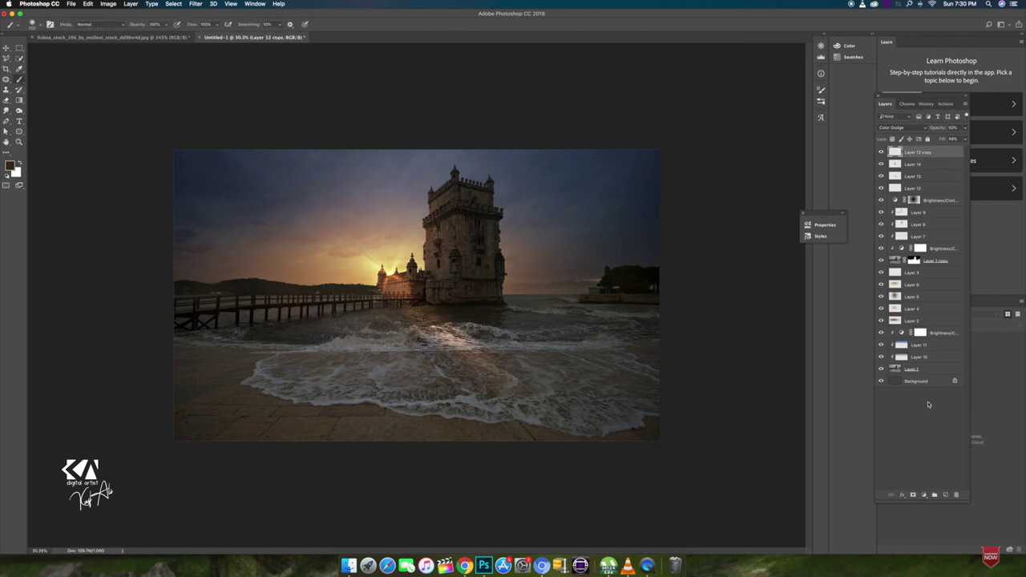
click(924, 494)
Add a Curves adjustment that lifts highlights and deepens shadows, then add an empty Layer 15.
click(936, 542)
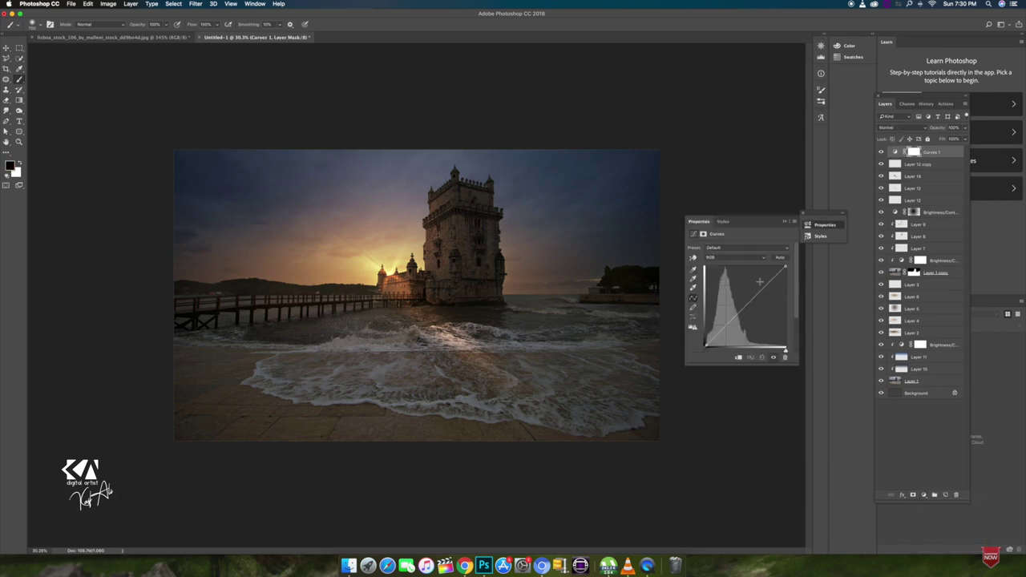
click(761, 286)
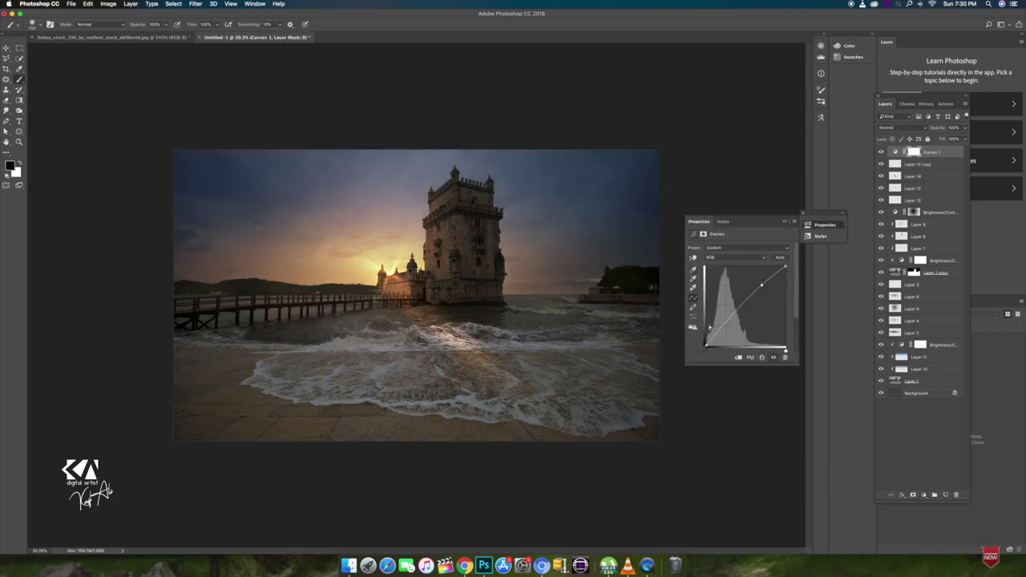
drag(723, 328, 704, 340)
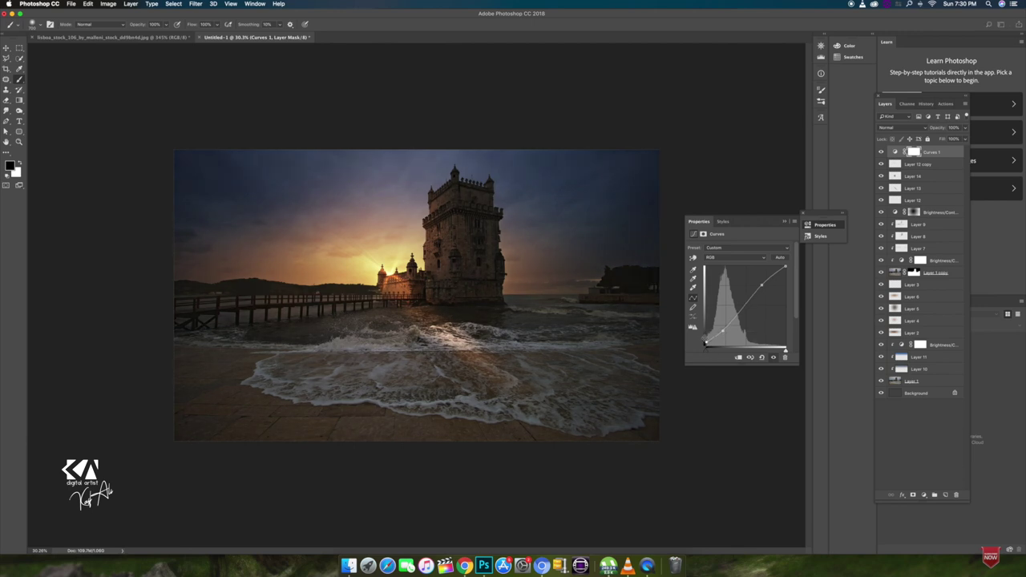
click(784, 223)
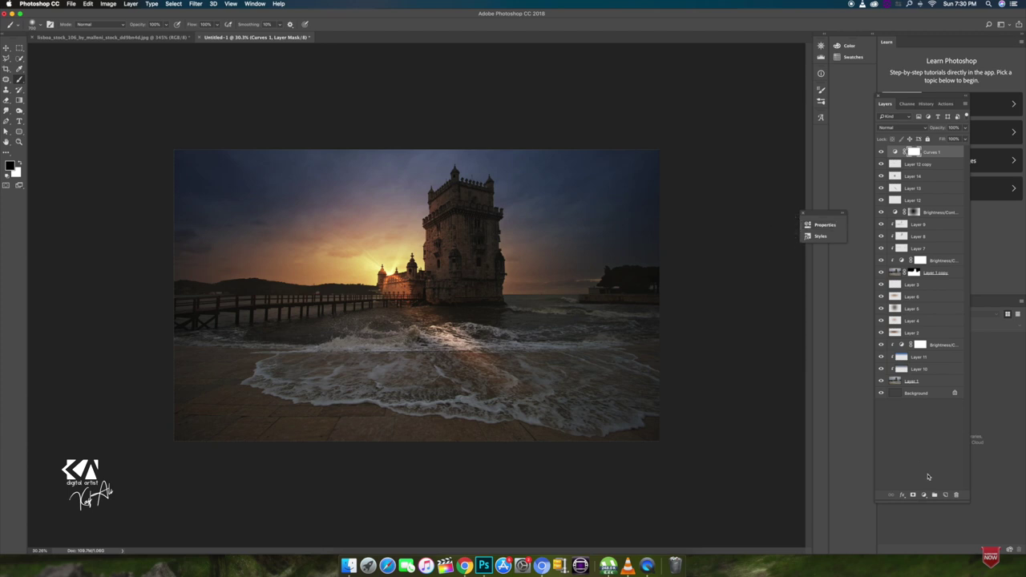
click(946, 497)
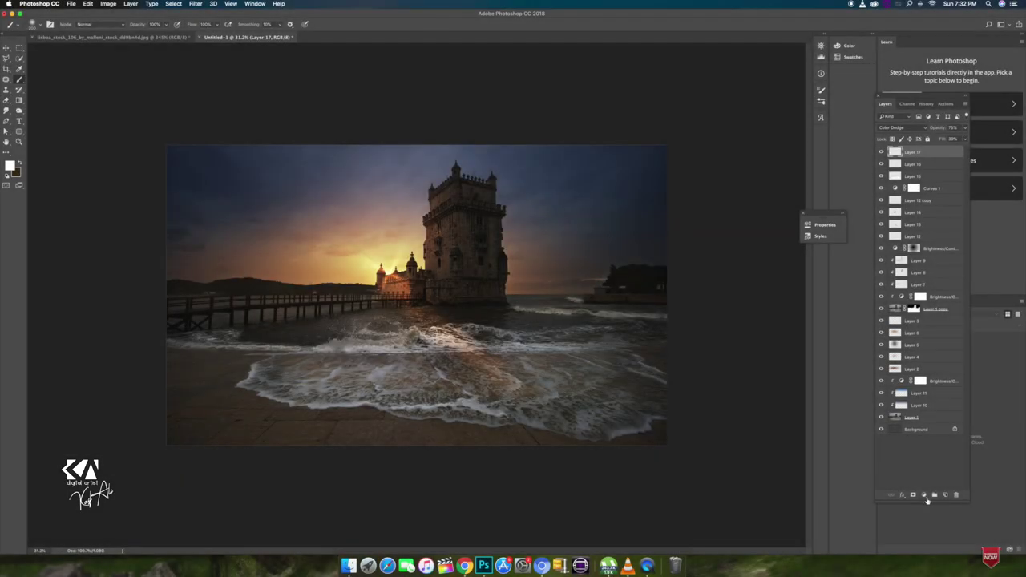
Add a Yellow Photo Filter adjustment layer with Fill lowered to 34%.
click(924, 495)
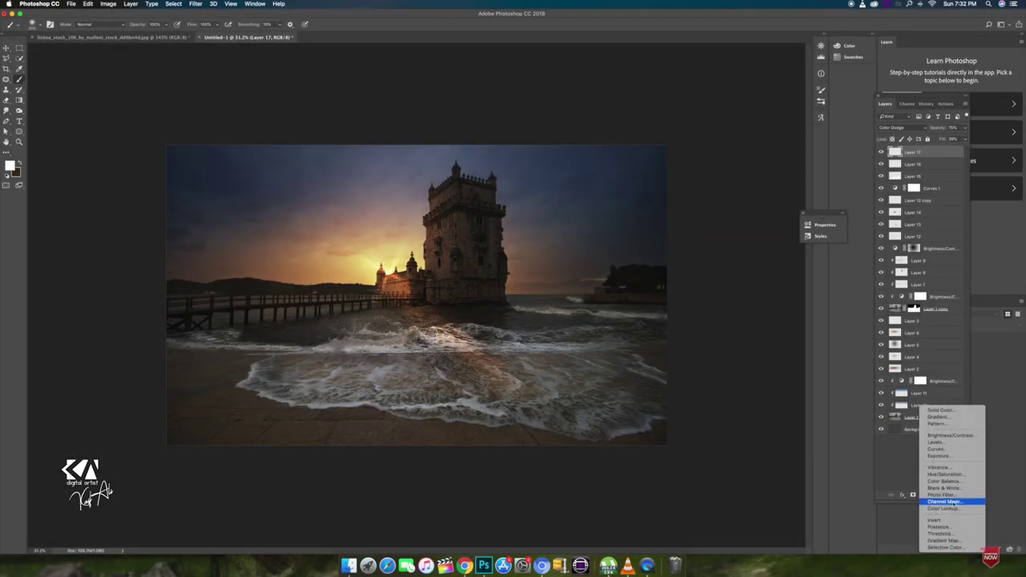
click(956, 495)
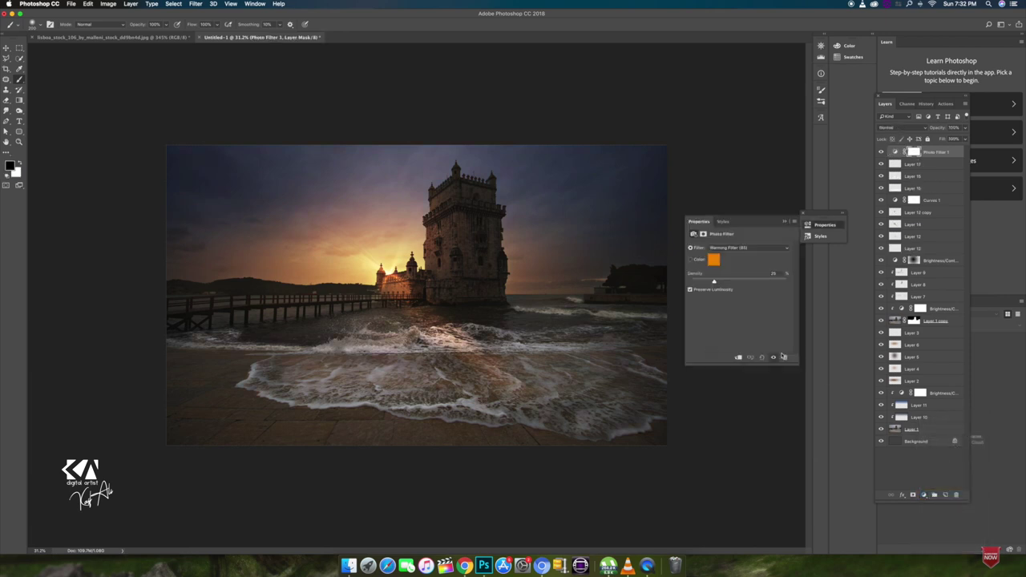
click(730, 248)
click(713, 273)
click(729, 249)
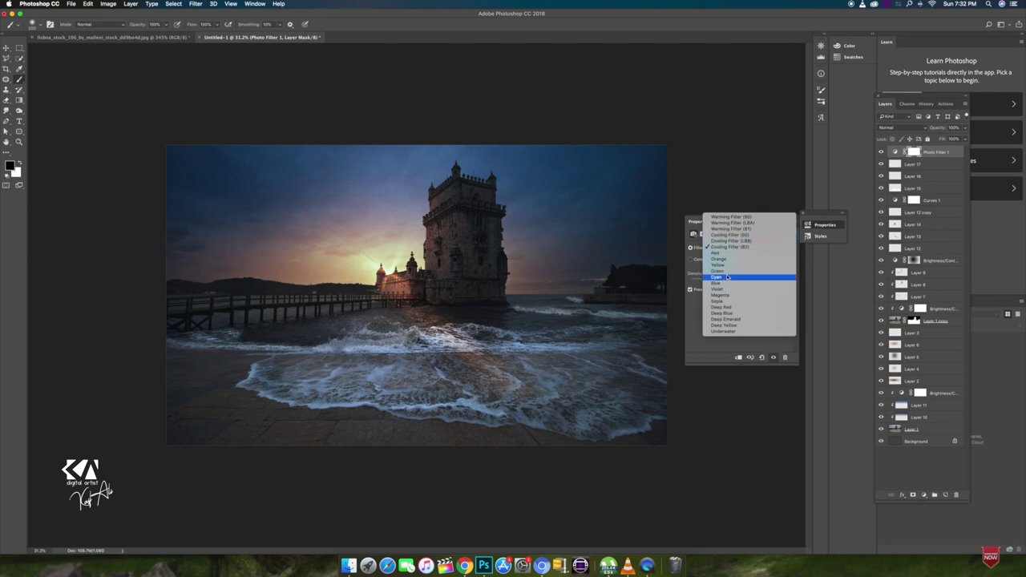
click(728, 266)
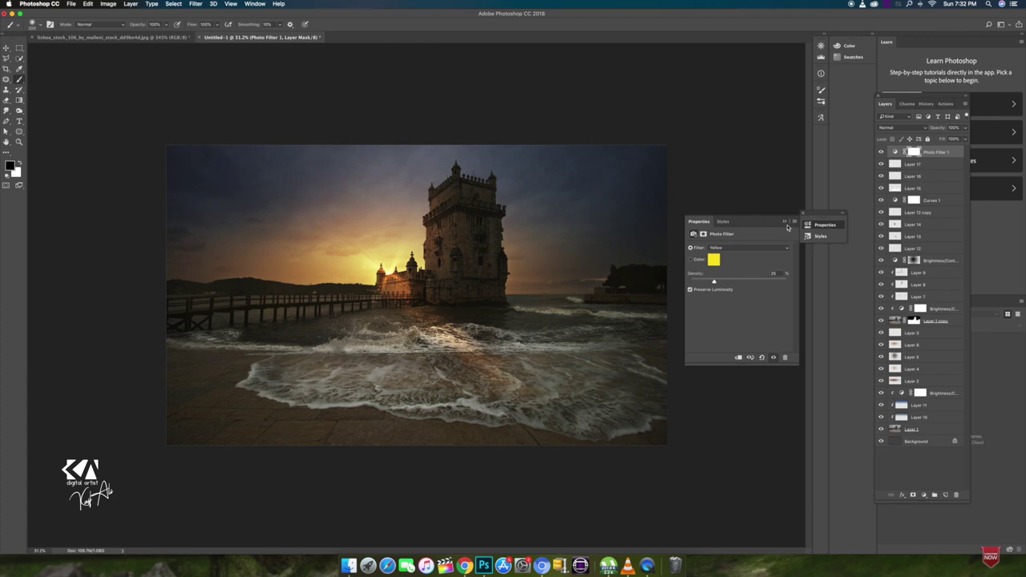
click(786, 222)
drag(943, 139, 931, 134)
text(34)
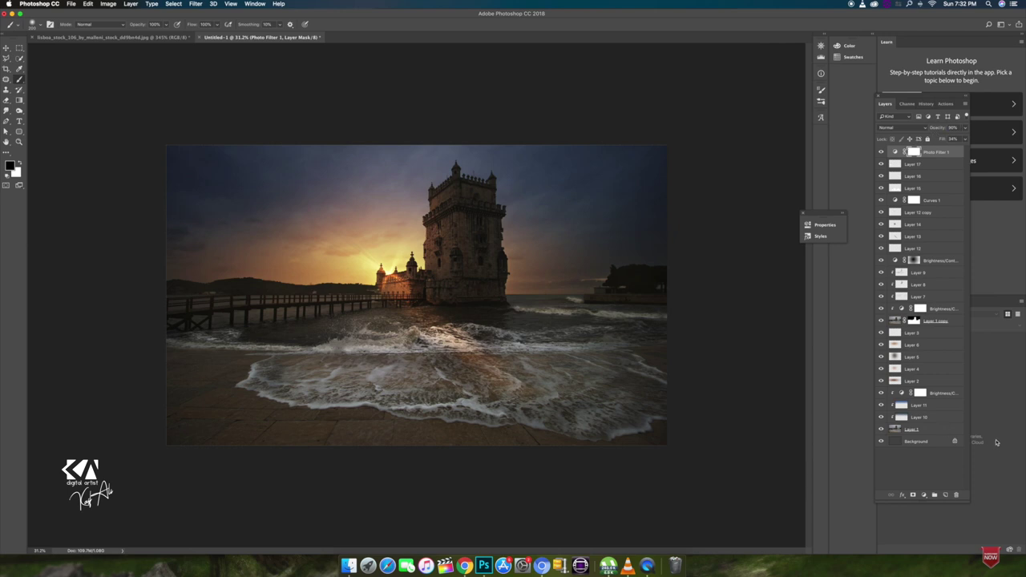
Brighten the lit building with dark brown paint on Screen Layer 18, then stamp visible into Layer 19.
click(945, 495)
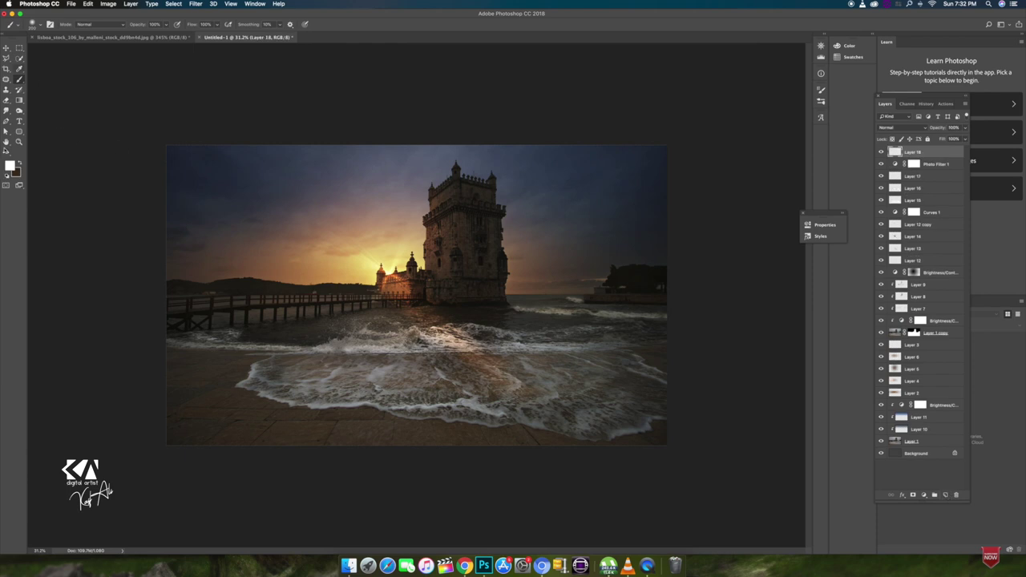
click(9, 166)
click(927, 331)
click(868, 301)
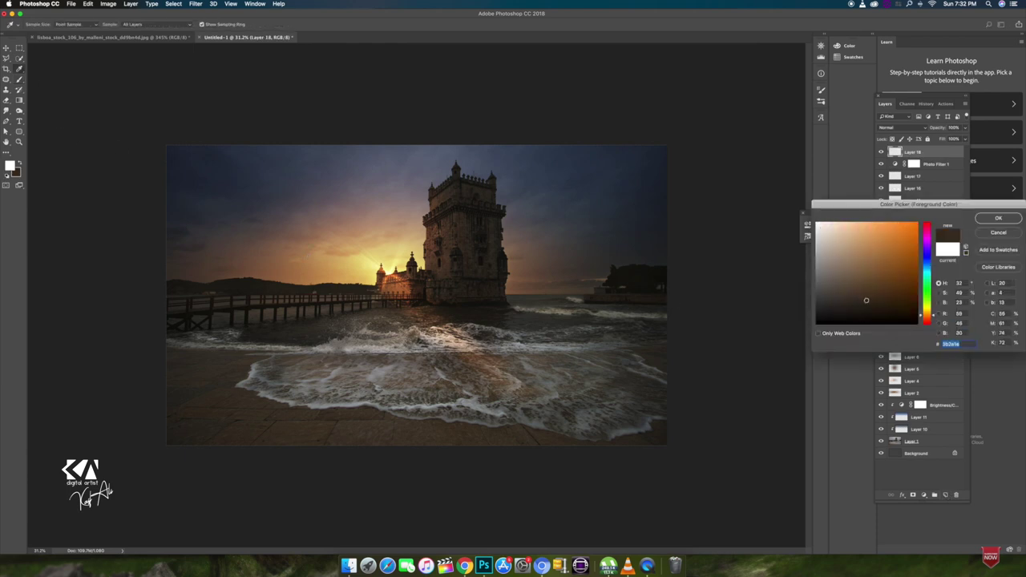
key(Return)
click(390, 273)
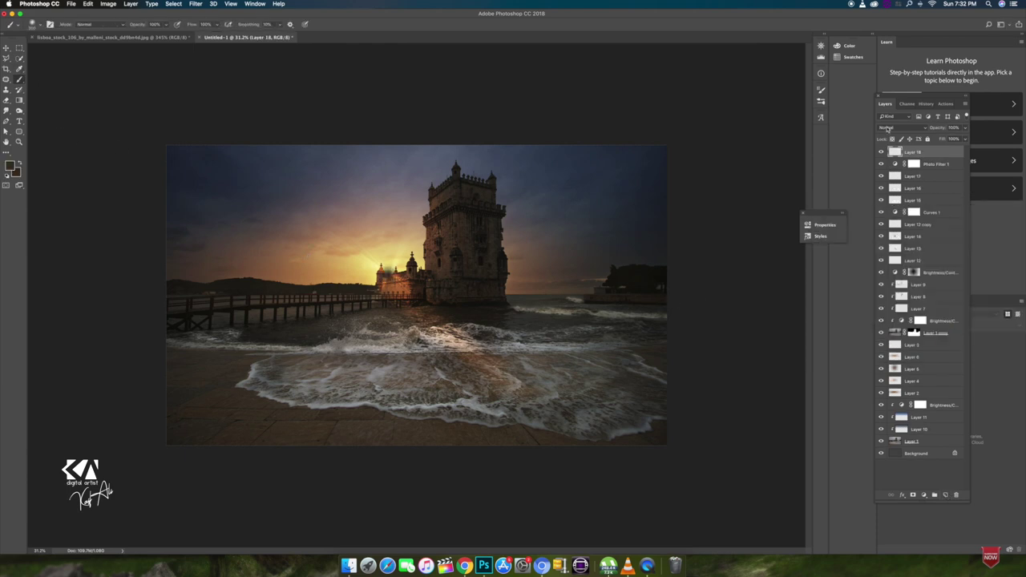
click(887, 129)
click(894, 184)
drag(377, 280, 413, 273)
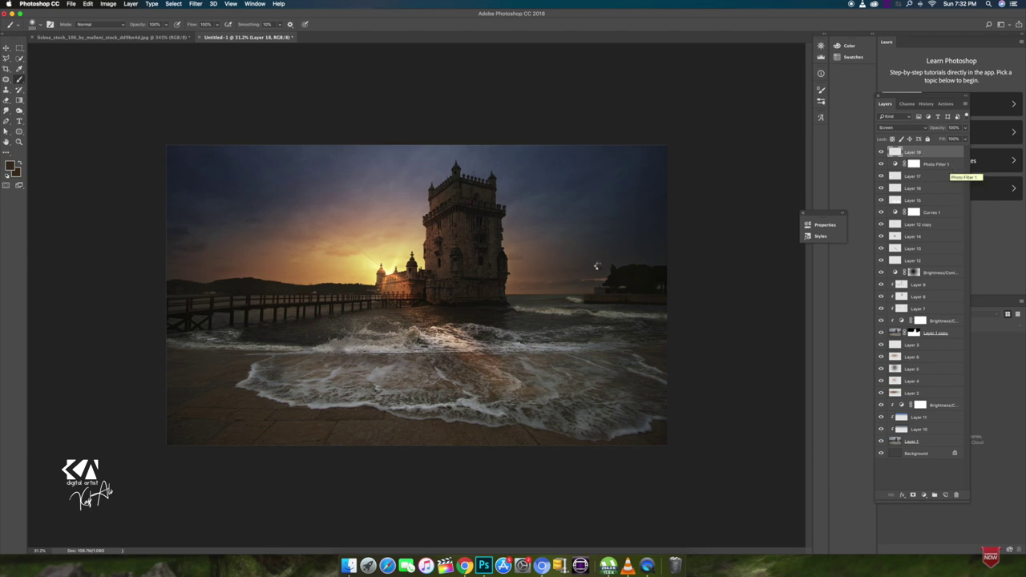
key(super+alt+shift+e)
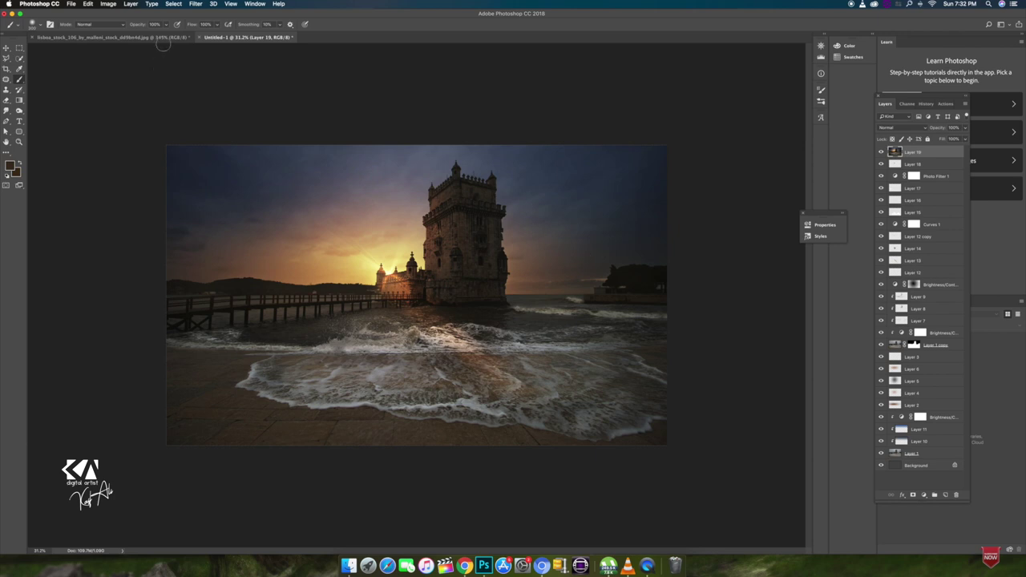
Apply HDR Efex Pro 2 to Layer 19 and lower its Fill to soften the effect.
click(195, 3)
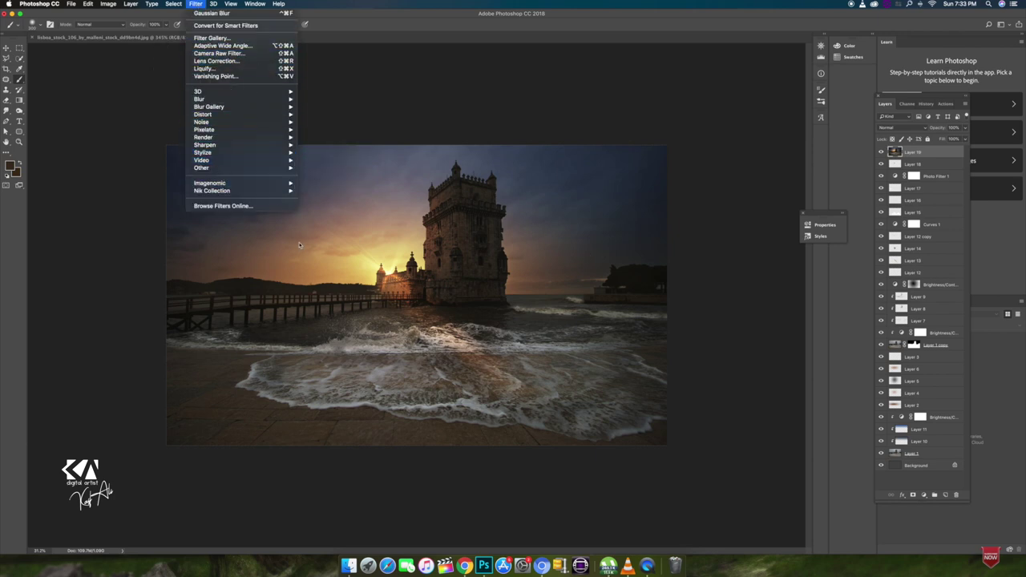
mouse_move(212, 191)
click(335, 214)
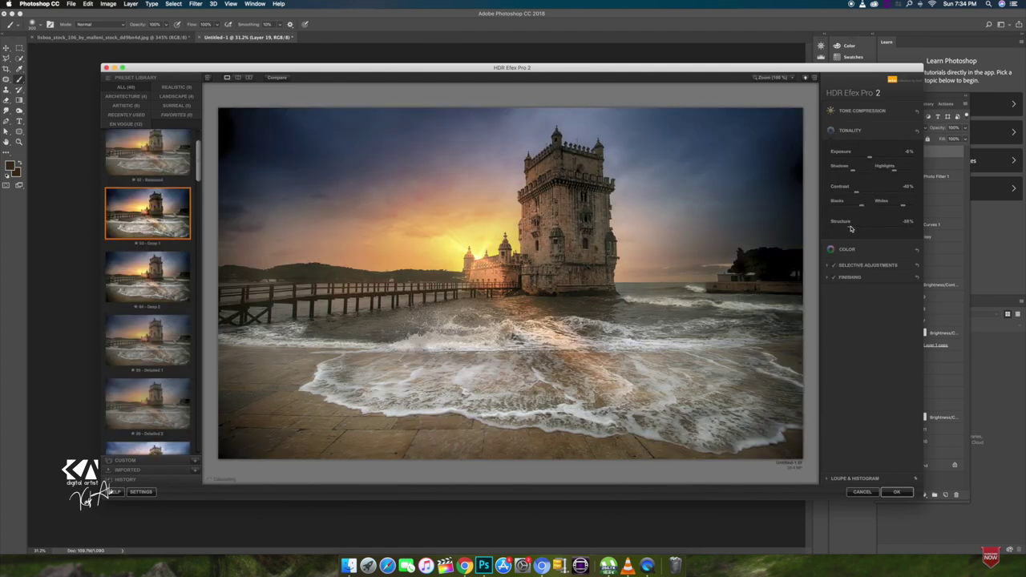
click(898, 493)
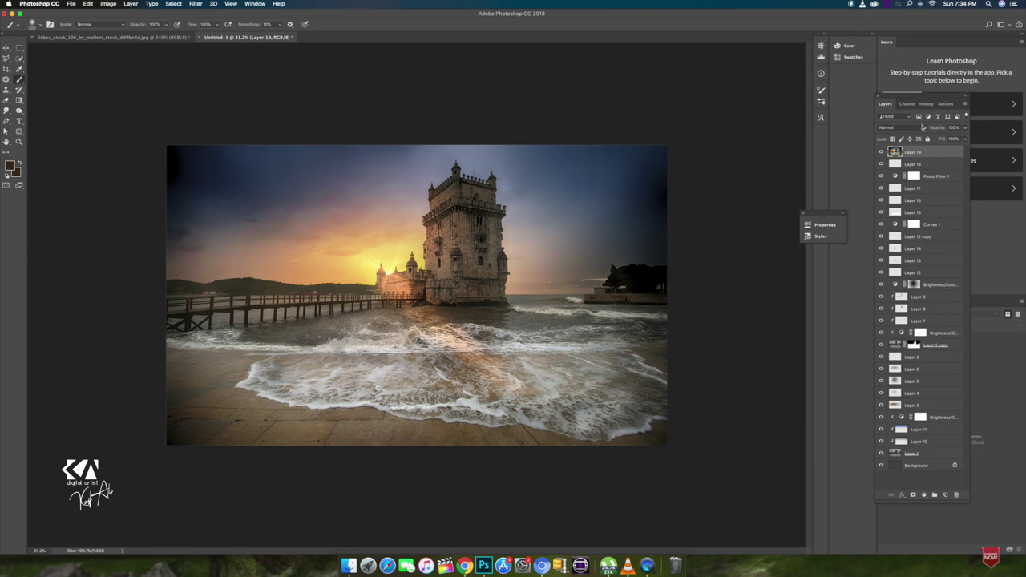
mouse_move(942, 138)
mouse_down()
mouse_move(920, 142)
mouse_move(933, 129)
mouse_move(950, 142)
mouse_move(933, 133)
mouse_up()
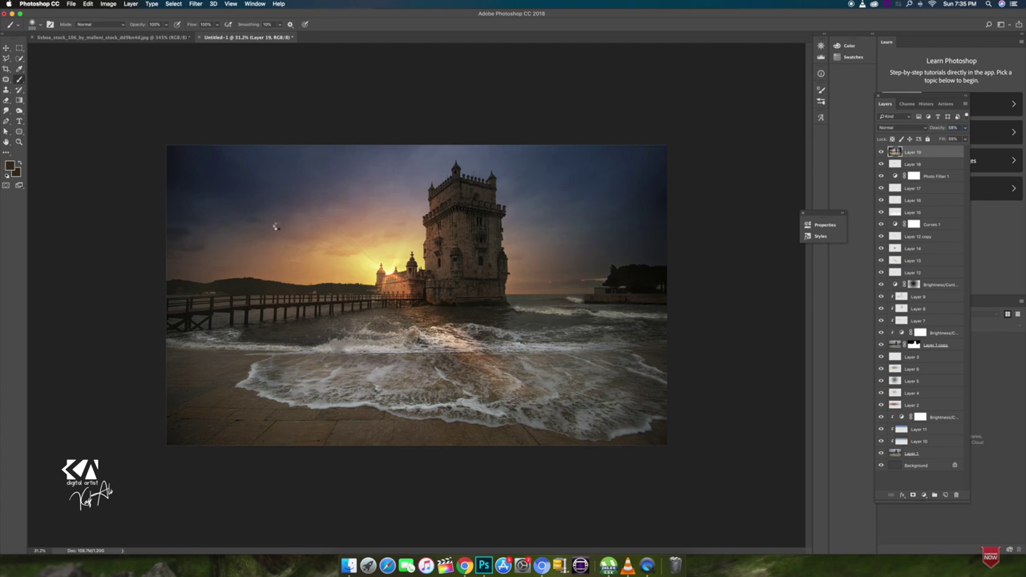
Stamp visible into Layer 20 and patch the rough top-left sky with clean sky.
key(ctrl+shift+alt+e)
key(j)
drag(184, 218, 170, 219)
drag(221, 186, 264, 184)
key(ctrl+d)
mouse_move(633, 219)
mouse_down()
mouse_move(666, 267)
mouse_move(650, 225)
mouse_move(607, 225)
mouse_move(650, 206)
mouse_up()
Darken the midtones with Levels gamma 0.89, then stamp visible into new Layer 21.
key(ctrl+d)
key(ctrl+d)
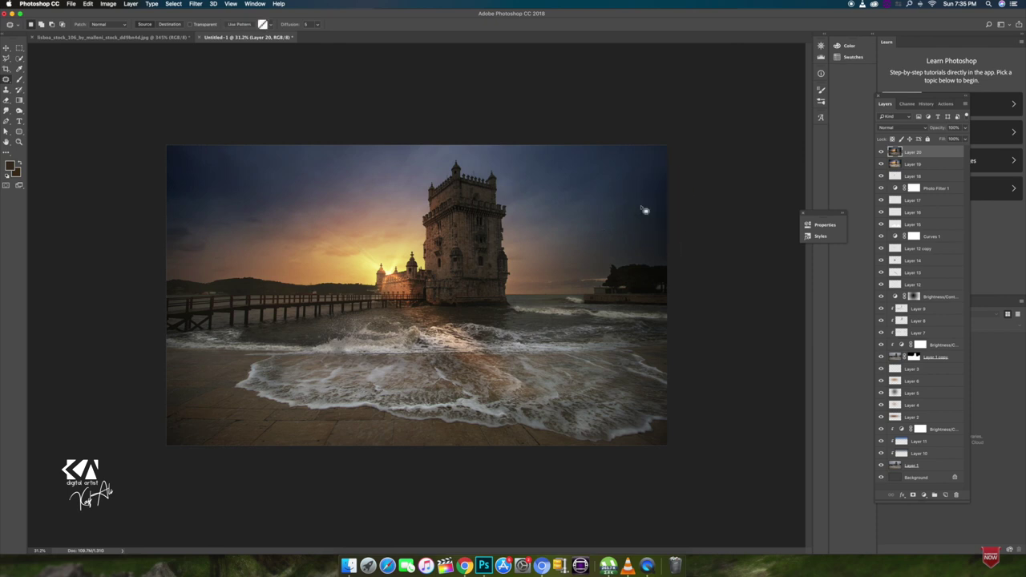
key(ctrl+l)
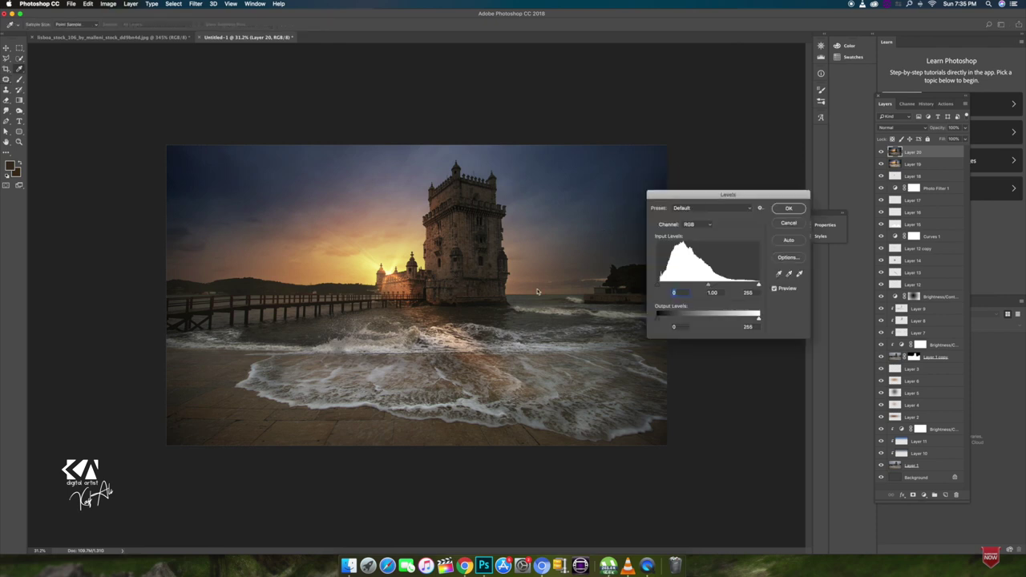
drag(710, 286, 713, 286)
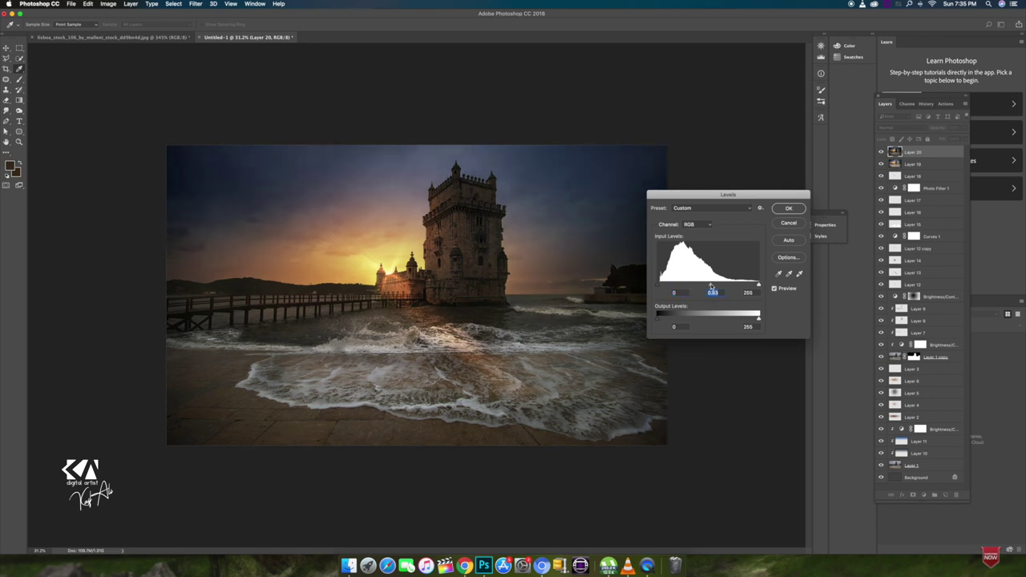
key(Return)
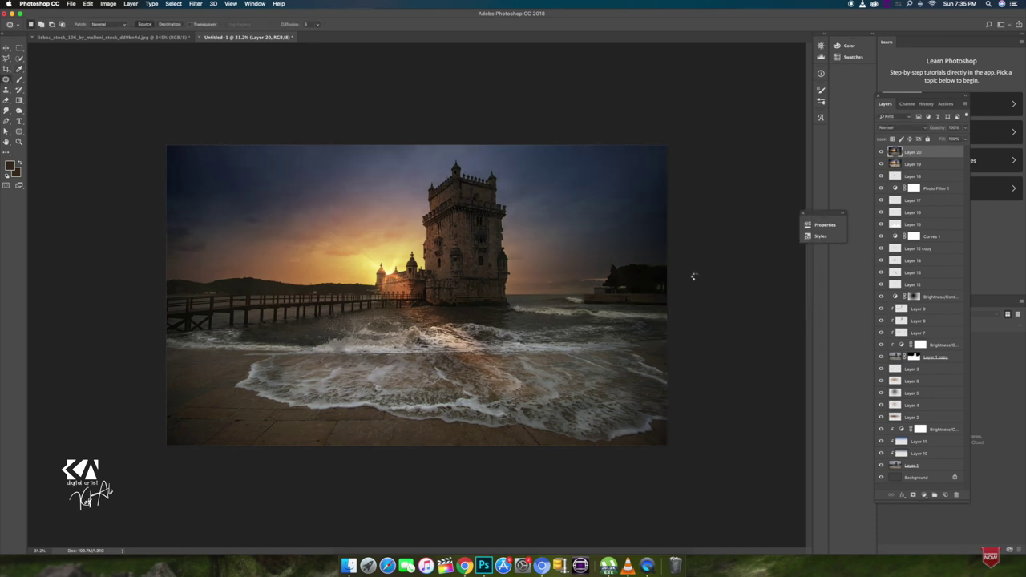
key(ctrl+shift+alt+e)
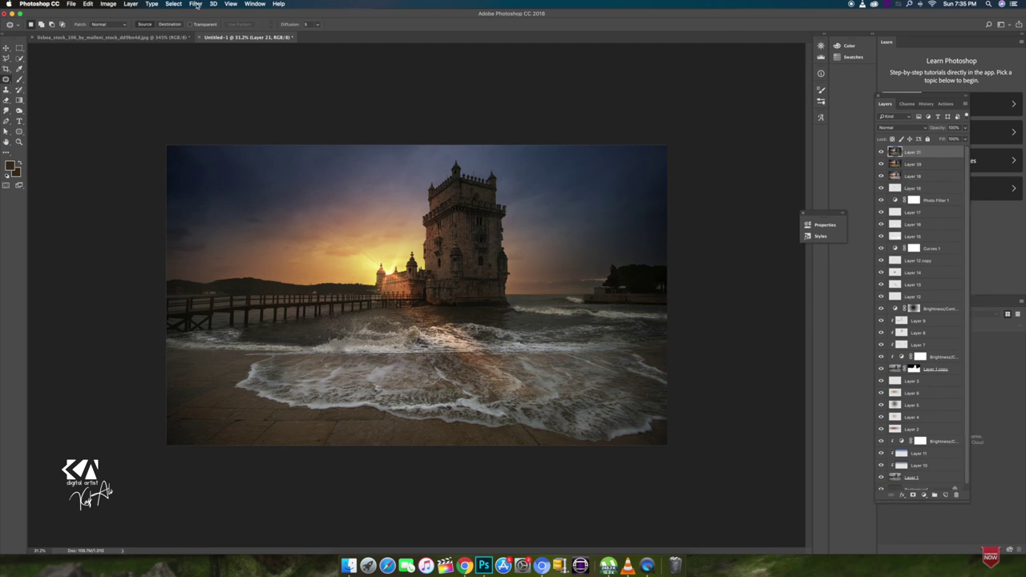
In Camera Raw, set Exposure -0.05, boost Vibrance to +26, and tweak clarity and contrast.
click(196, 5)
click(239, 57)
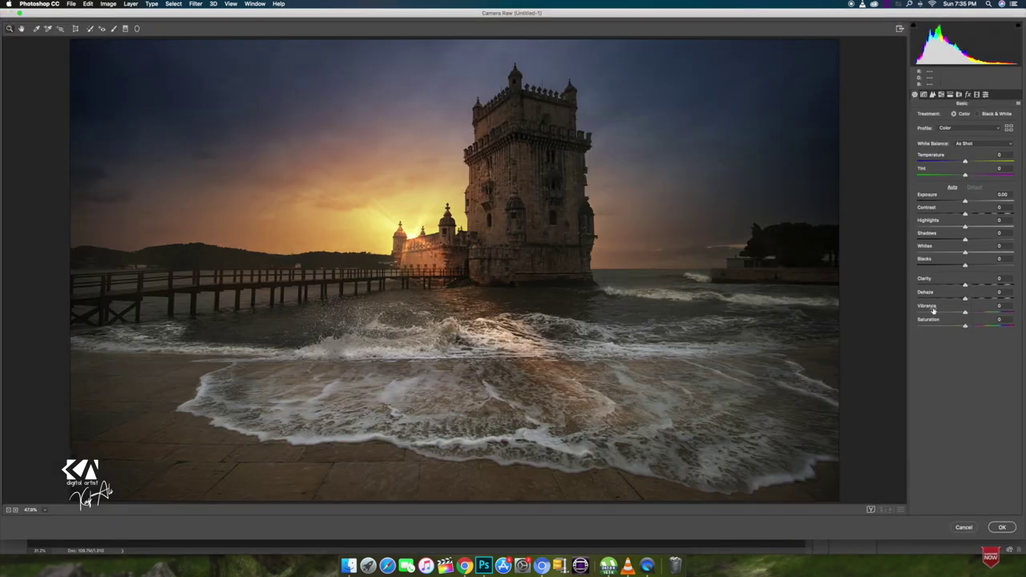
mouse_move(965, 312)
mouse_down()
mouse_move(983, 314)
mouse_move(971, 313)
mouse_move(971, 302)
mouse_up()
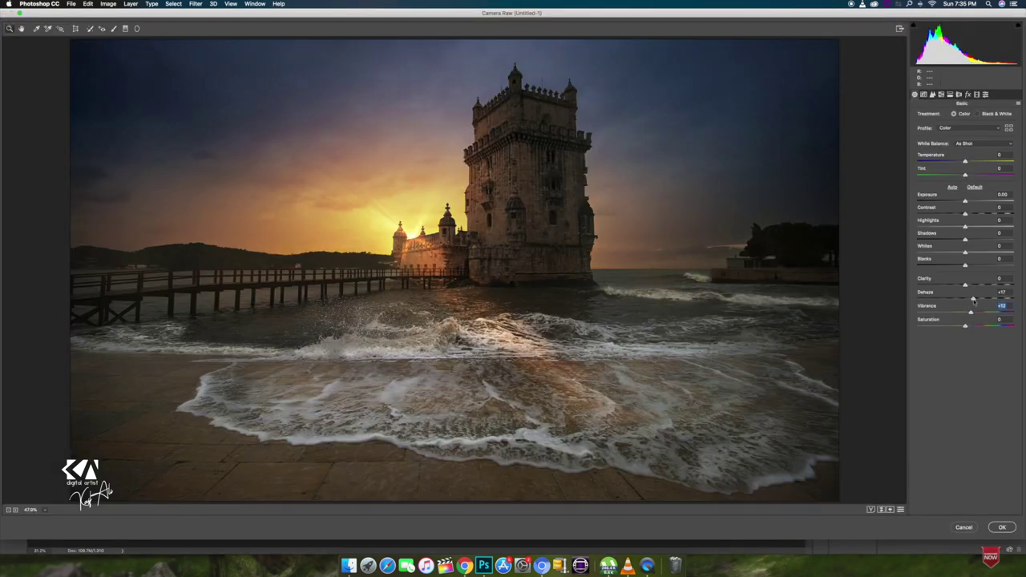
drag(976, 285, 977, 316)
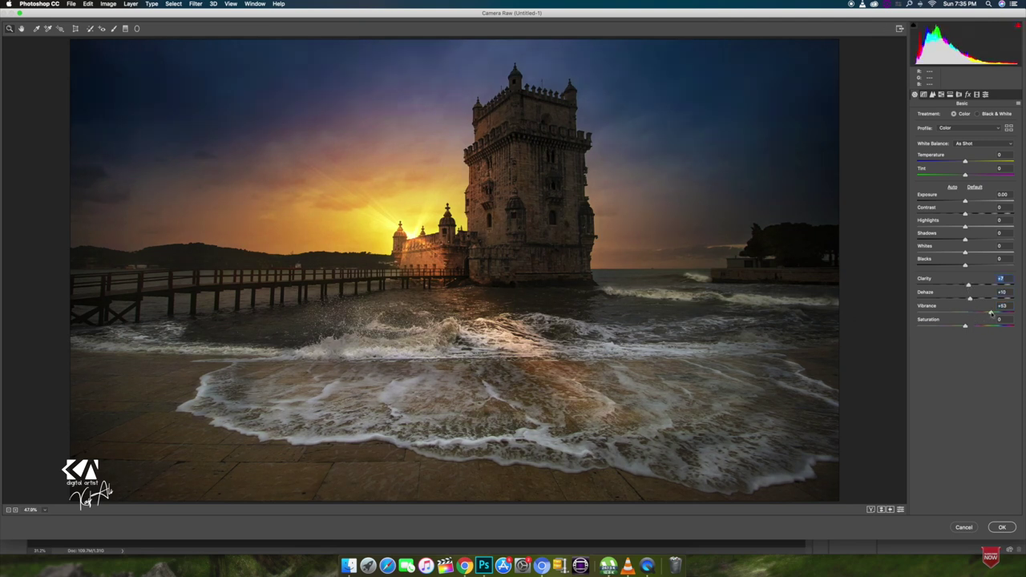
mouse_move(965, 214)
mouse_down()
mouse_move(961, 229)
mouse_move(994, 239)
mouse_move(965, 263)
mouse_up()
key(super+minus)
key(super+minus)
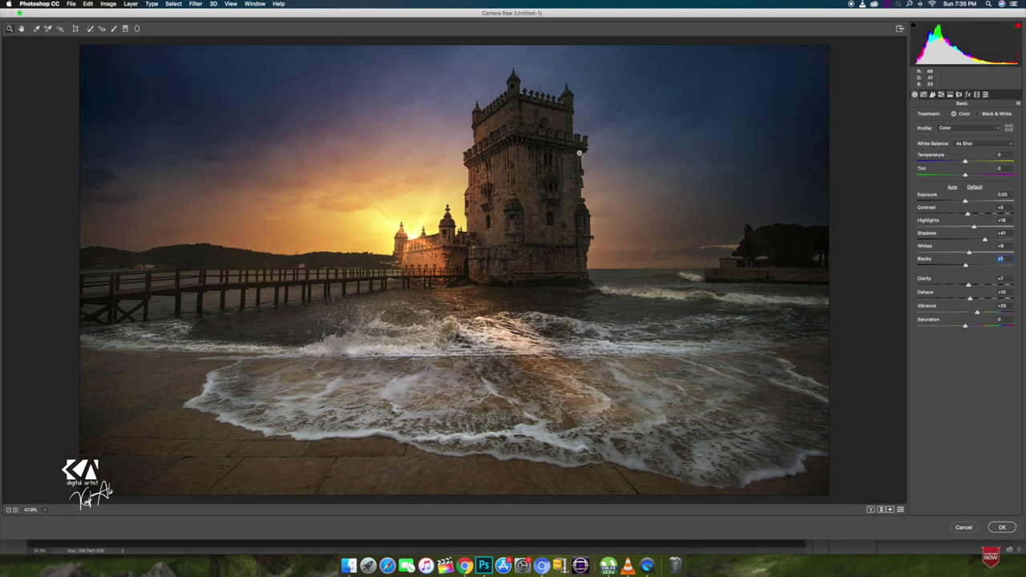
drag(966, 202, 965, 201)
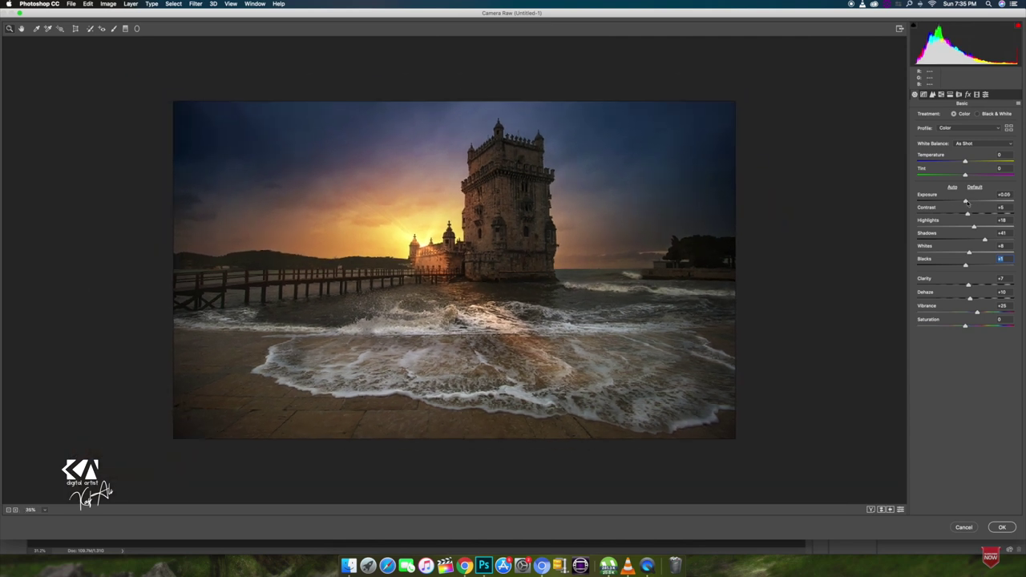
drag(980, 312, 982, 312)
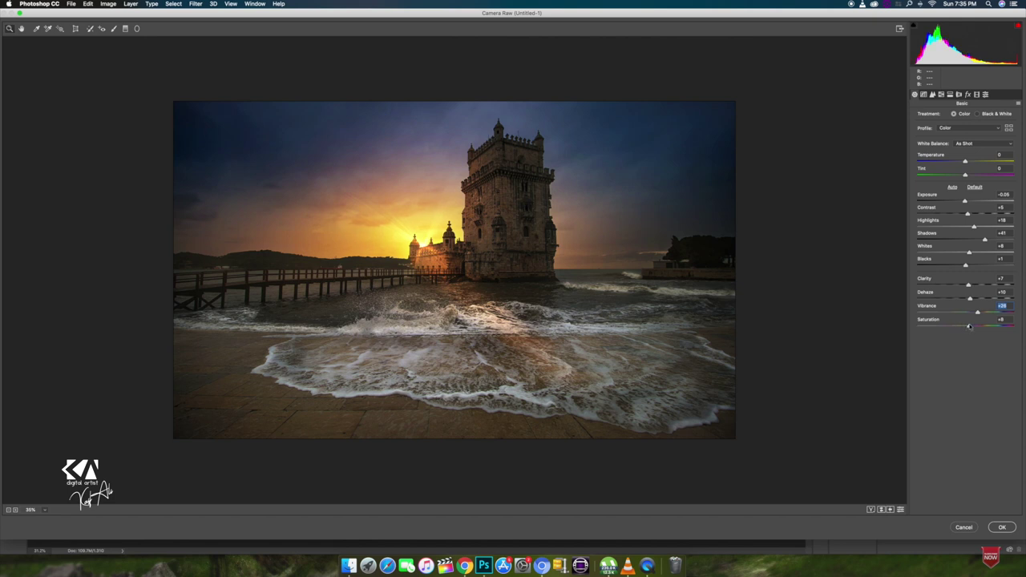
In HSL, shift Blues hue to -20 and Blues saturation to -27, then apply.
click(943, 93)
click(921, 116)
drag(965, 214, 960, 215)
click(946, 115)
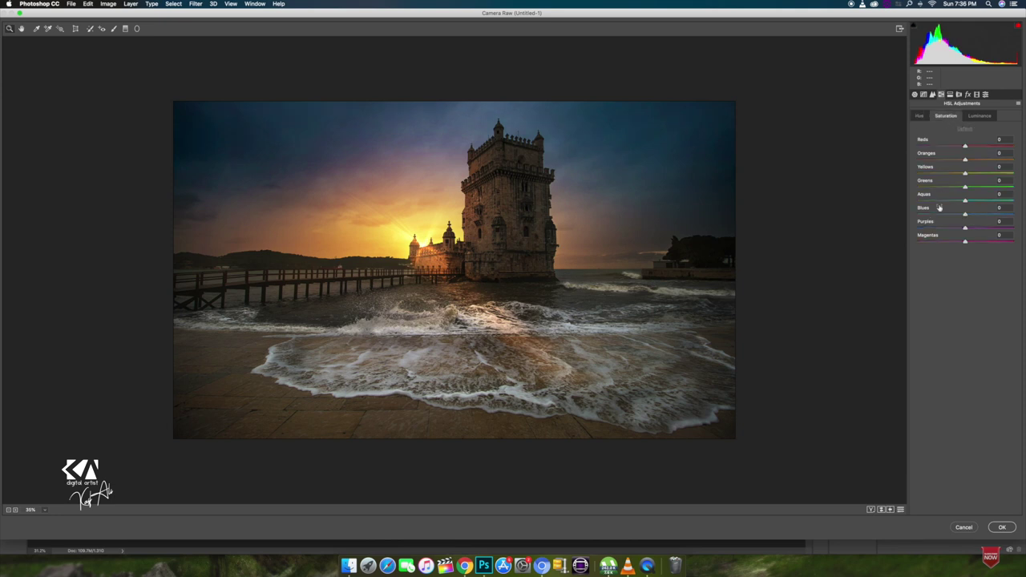
click(951, 216)
click(953, 215)
click(1002, 527)
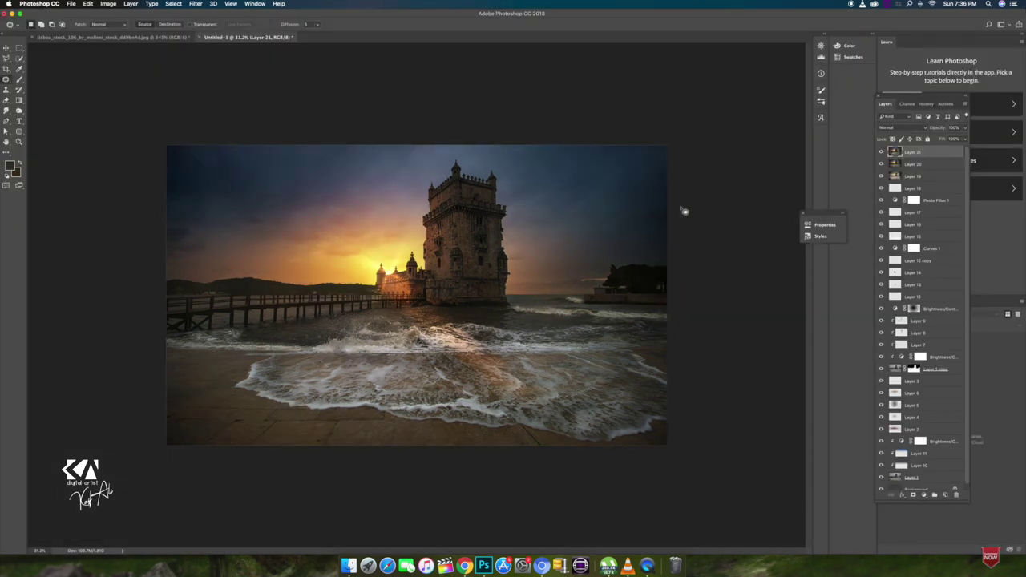
Duplicate Layer 21, blend the copy with Linear Light, and apply a High Pass filter.
key(super+j)
click(891, 127)
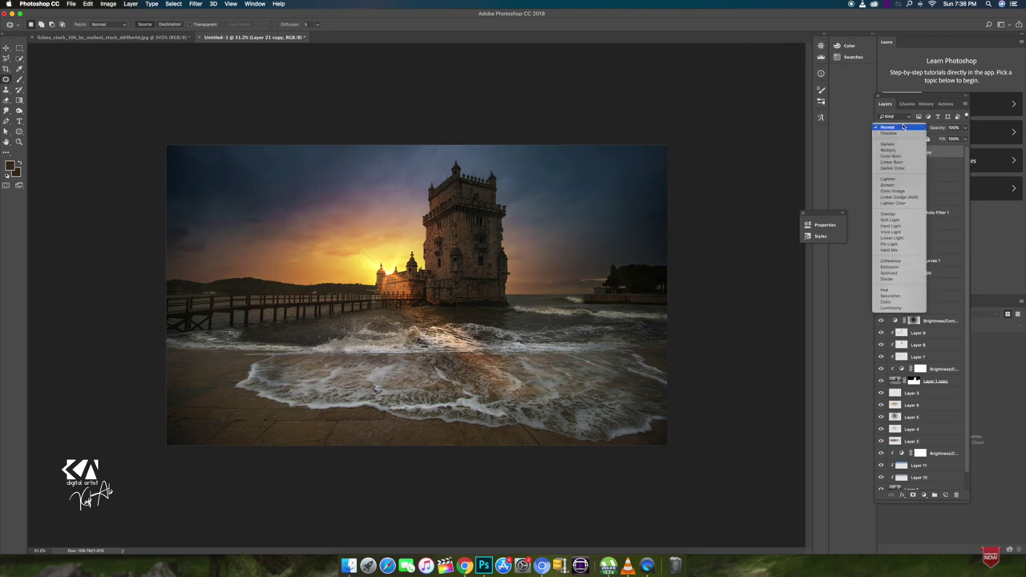
click(892, 238)
click(196, 3)
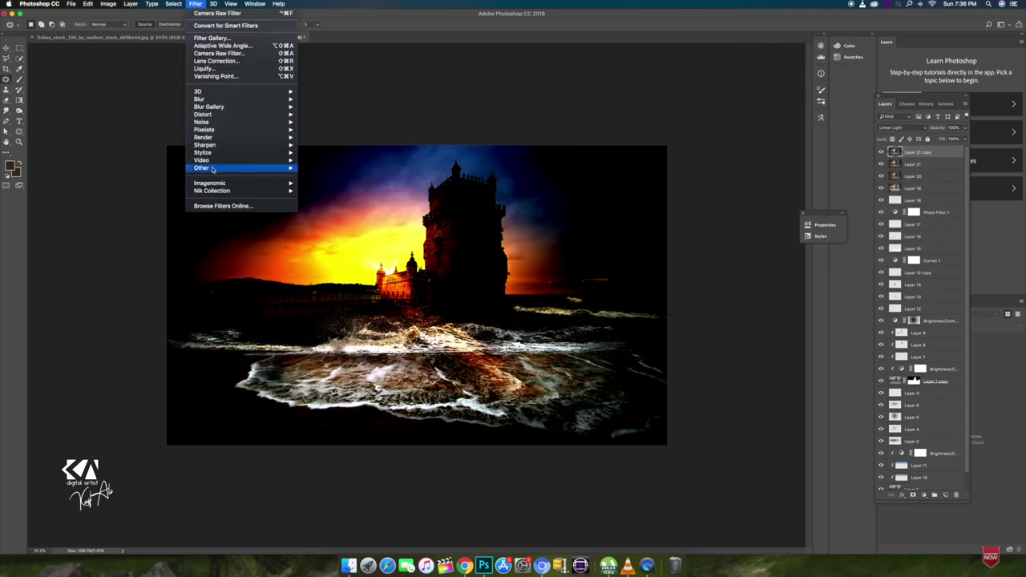
mouse_move(202, 167)
click(321, 174)
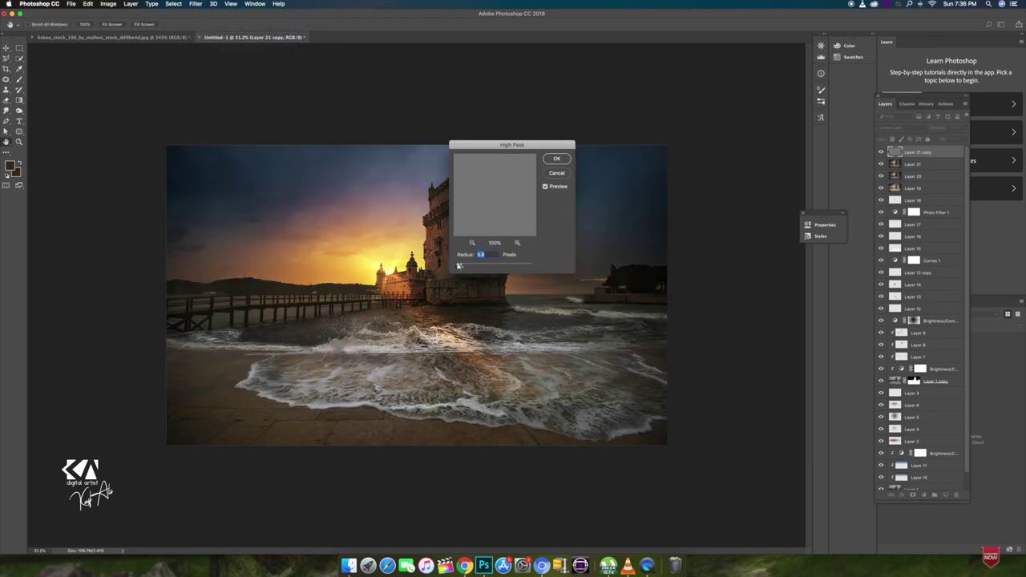
key(Return)
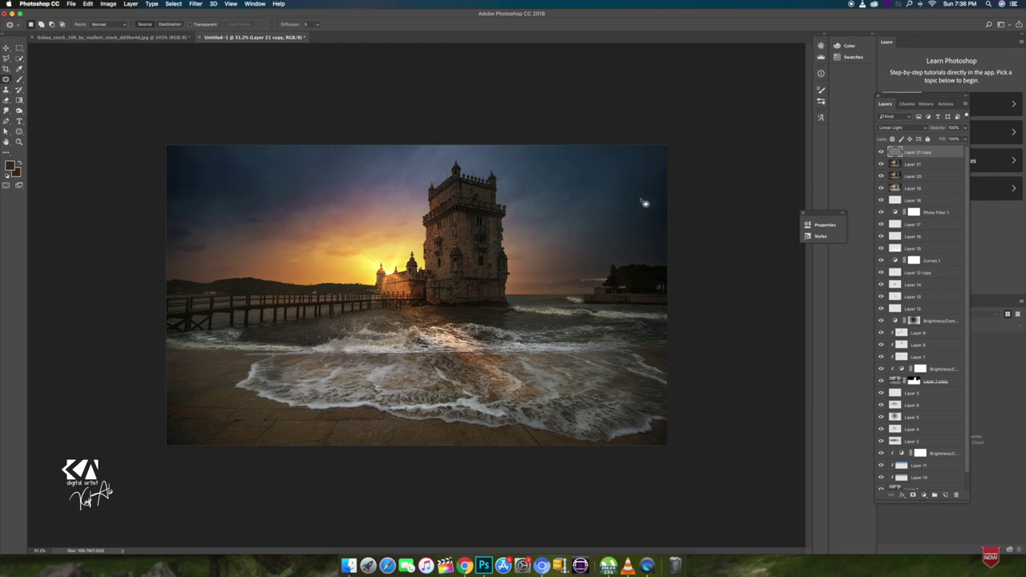
Add Selective Color for Whites (cyan -28, magenta -7, yellow -25, black -14) plus empty Layer 22.
click(923, 494)
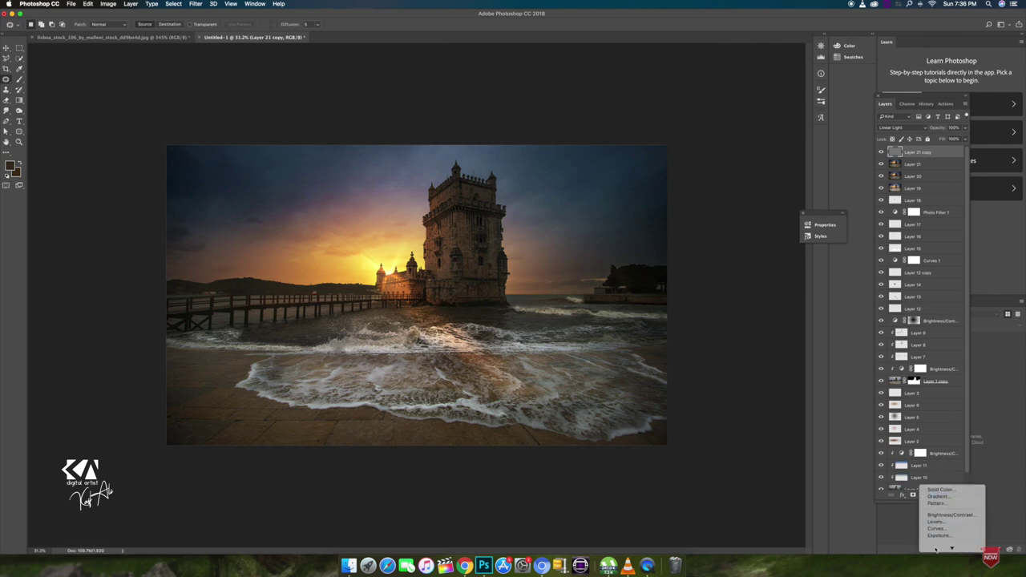
click(936, 535)
click(728, 256)
click(736, 292)
mouse_move(739, 275)
mouse_down()
mouse_move(725, 275)
mouse_move(724, 290)
mouse_move(736, 289)
mouse_move(721, 304)
mouse_move(742, 321)
mouse_move(732, 321)
mouse_up()
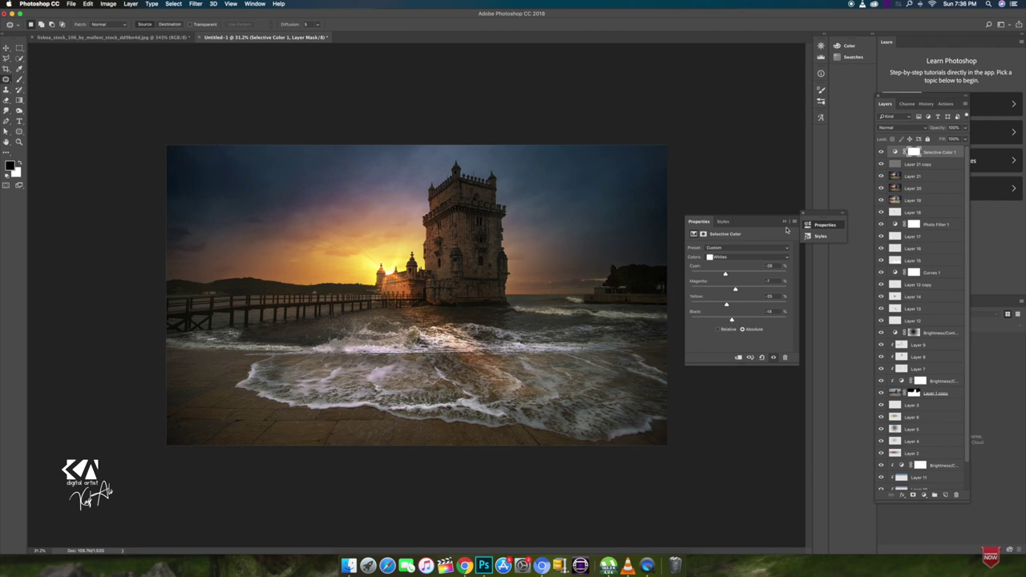
click(785, 222)
click(945, 494)
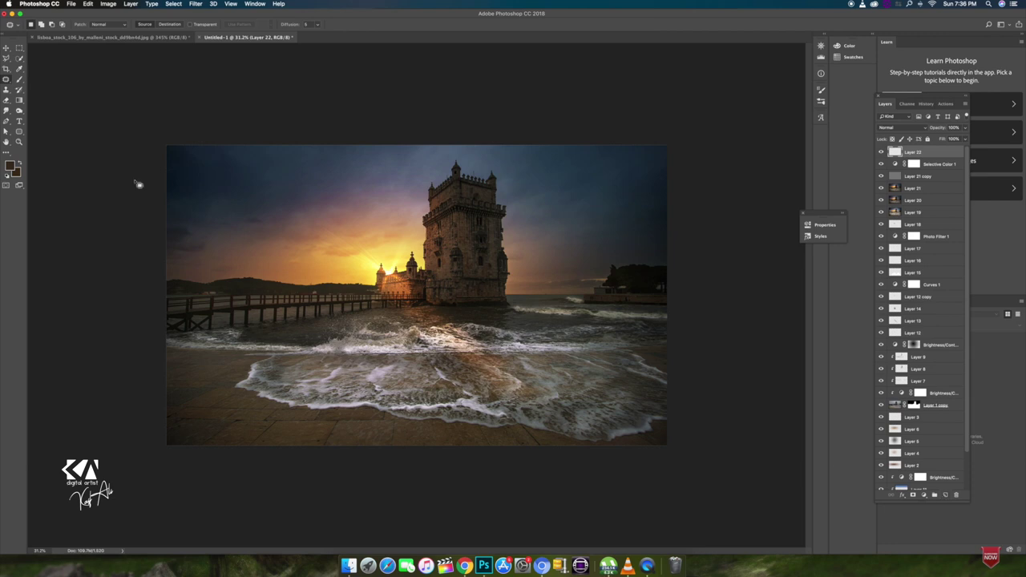
Paint a Quick Mask over the water in front of the tower and convert it to a selection.
key(b)
key(d)
key(q)
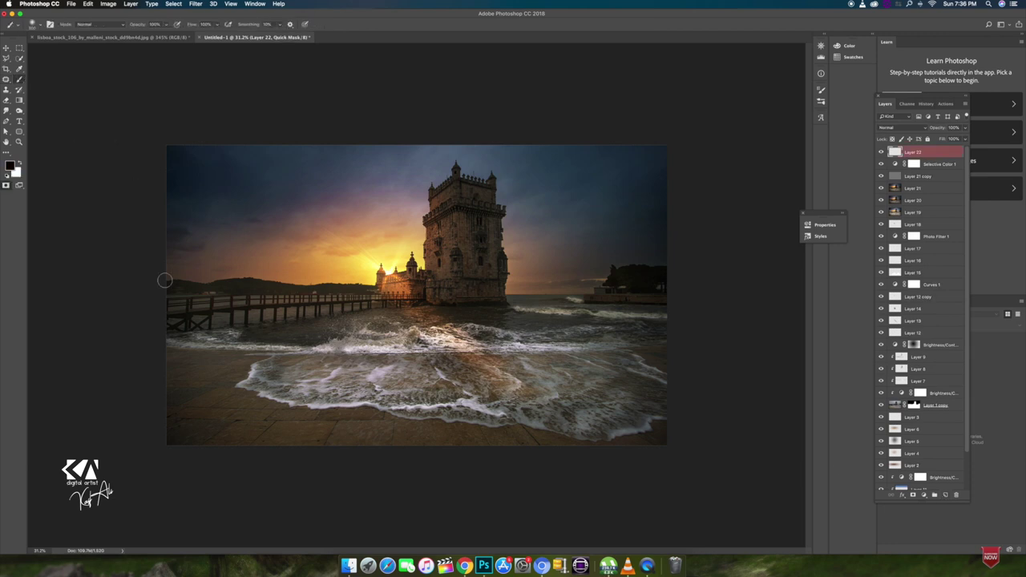
key(bracketleft)
key(bracketleft)
drag(266, 331, 593, 321)
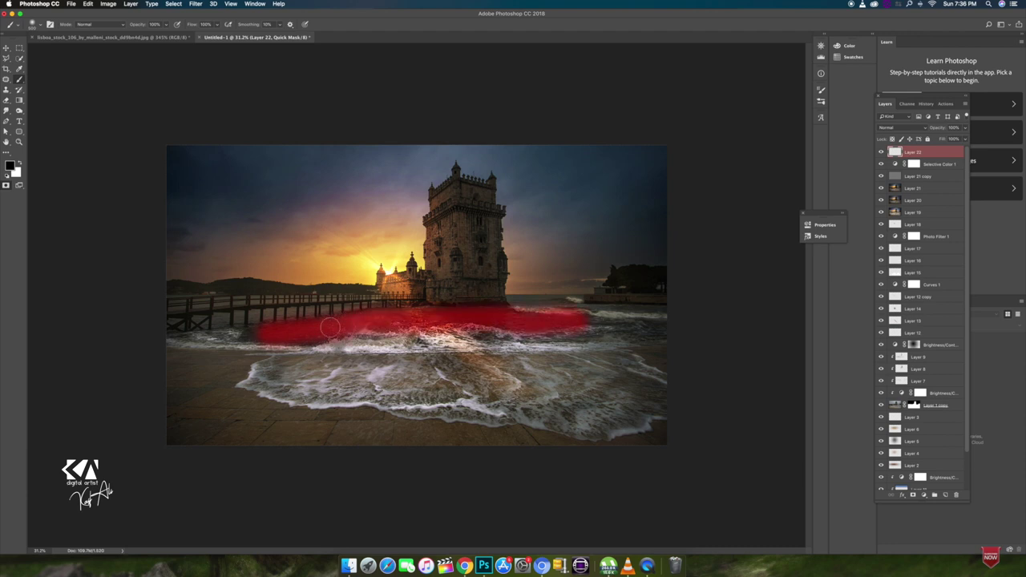
key(q)
On Layer 21, push the selected water toward blue with Color Balance, then deselect.
key(ctrl+b)
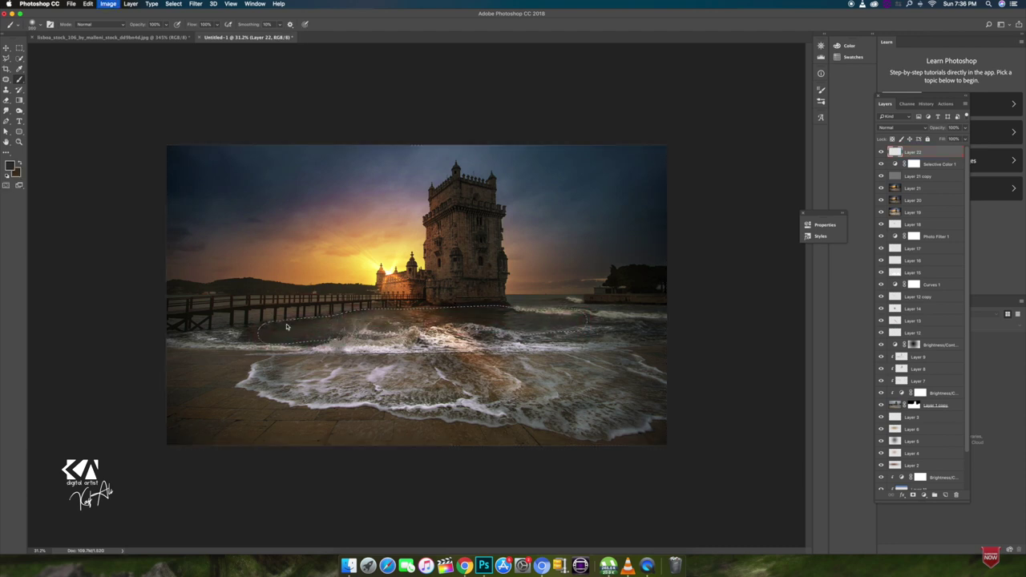
click(572, 179)
click(895, 191)
key(ctrl+b)
mouse_move(767, 332)
mouse_down()
mouse_move(778, 333)
mouse_move(755, 312)
mouse_up()
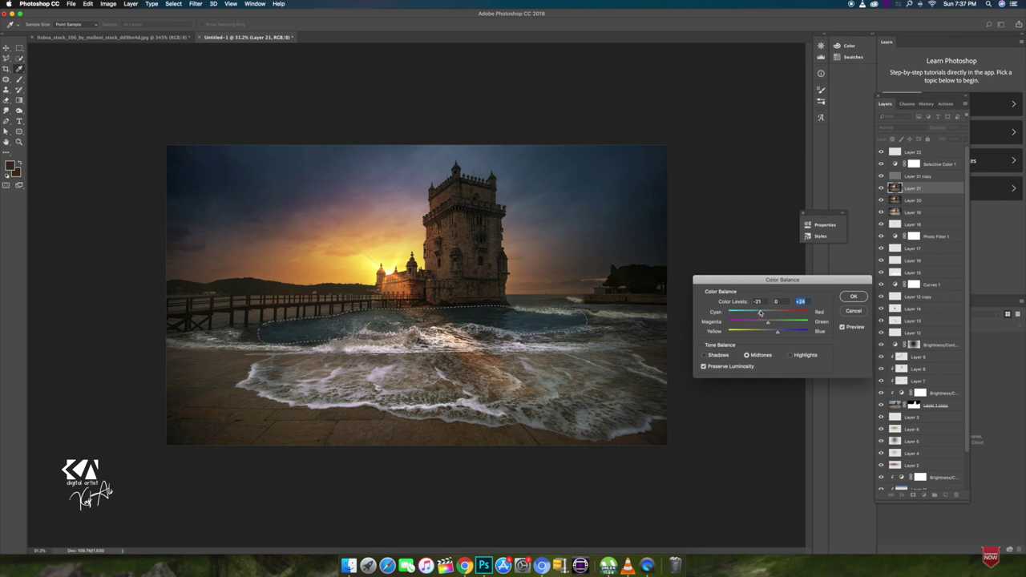
key(Return)
key(super+shift+f)
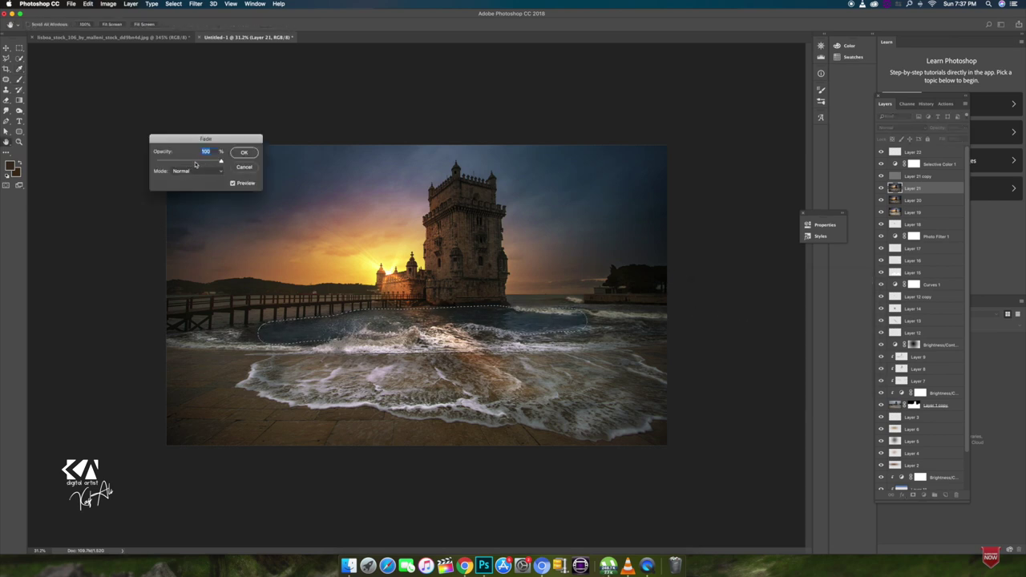
click(243, 157)
key(super+d)
key(b)
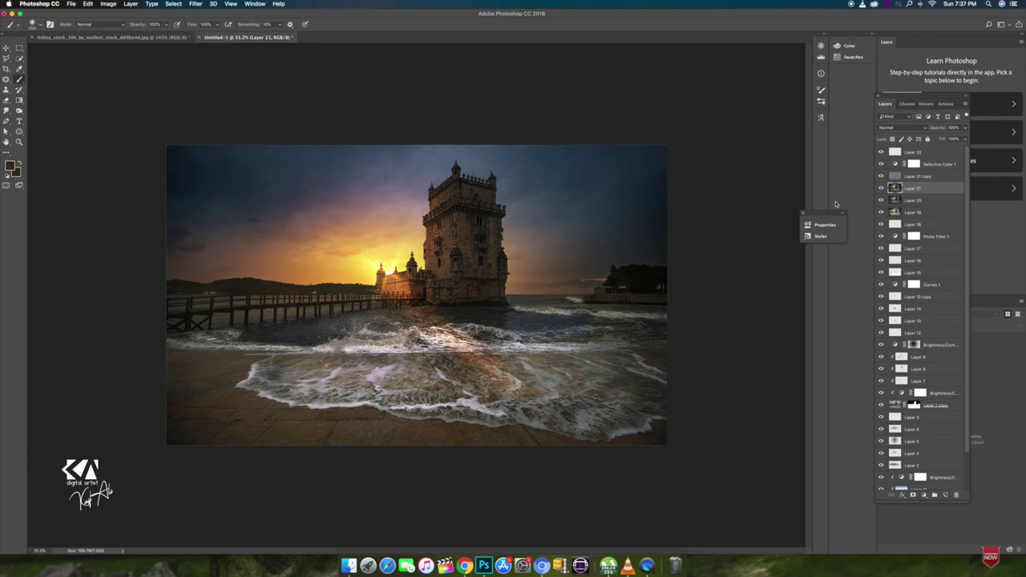
Create Layer 23 in Screen mode at 72% opacity and paint the central window yellow.
click(936, 155)
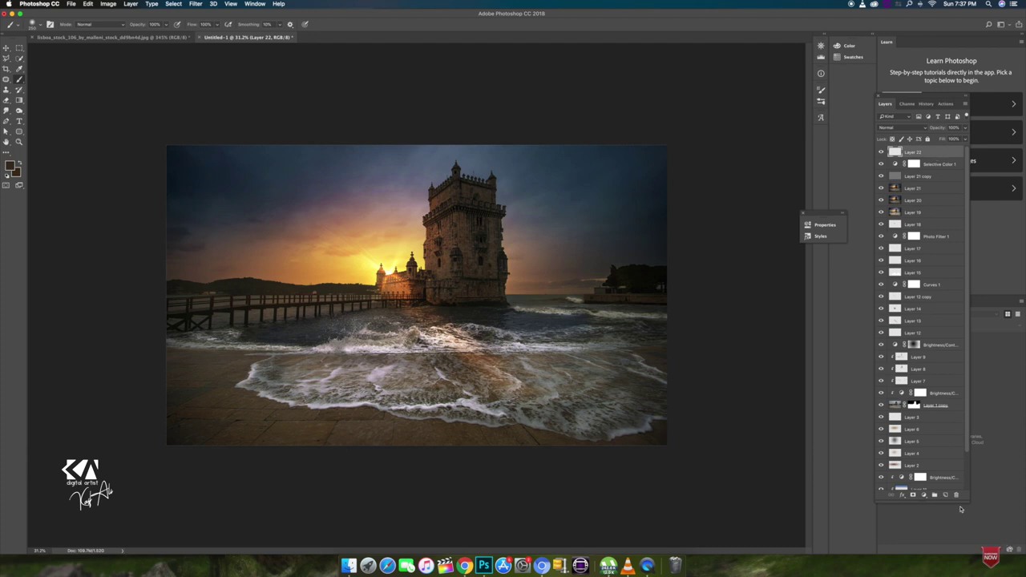
click(945, 495)
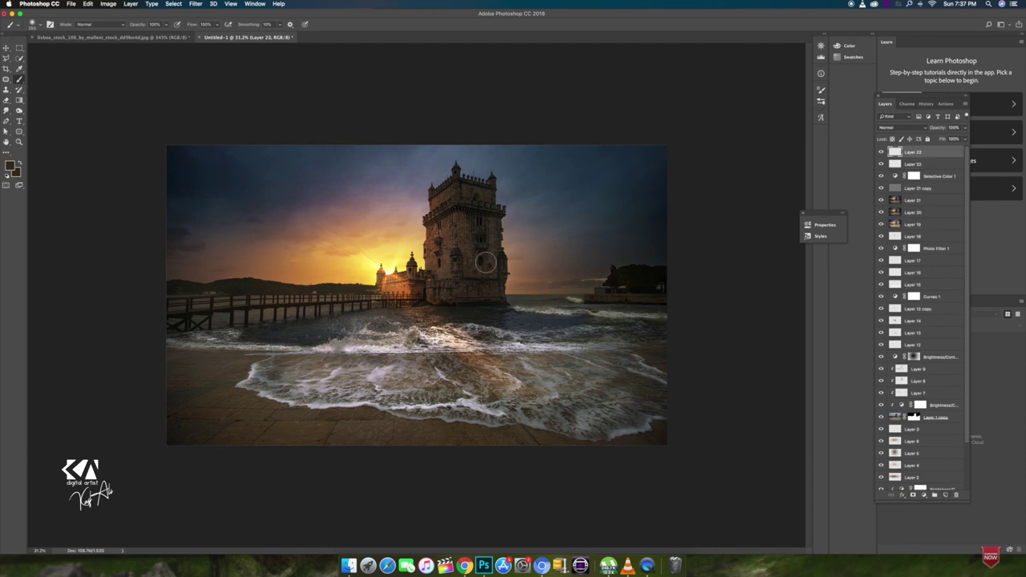
scroll(486, 263, up, 2)
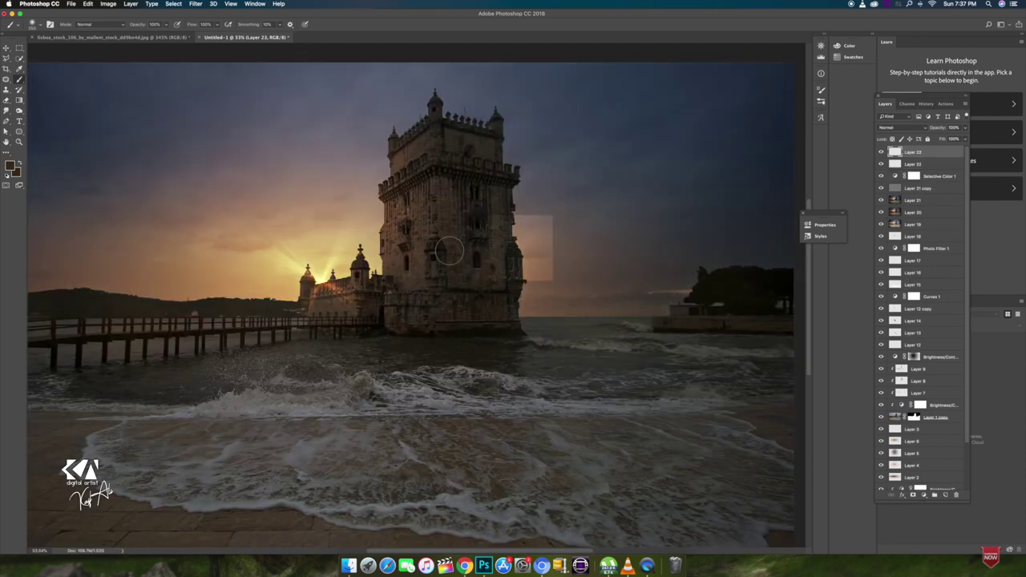
scroll(449, 251, up, 3)
scroll(449, 251, up, 2)
scroll(388, 254, up, 2)
key(shift+alt+s)
drag(486, 240, 502, 293)
key(7)
key(2)
Paint yellow into the left, turret, upper central and balcony windows of the tower.
drag(177, 249, 178, 309)
drag(180, 108, 181, 144)
key(ctrl+0)
scroll(339, 458, up, 4)
drag(340, 447, 341, 477)
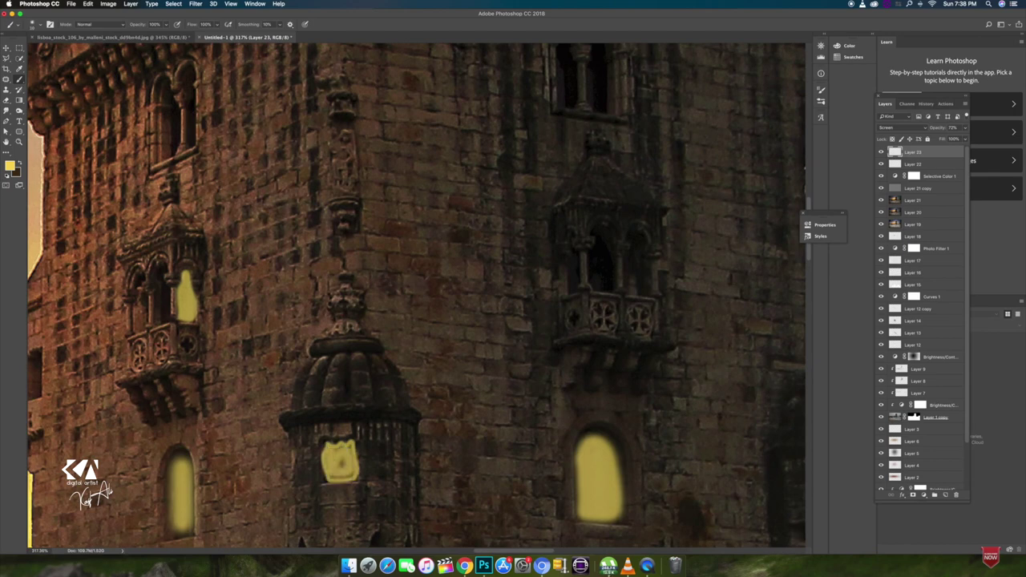
key(ctrl+0)
scroll(493, 185, up, 2)
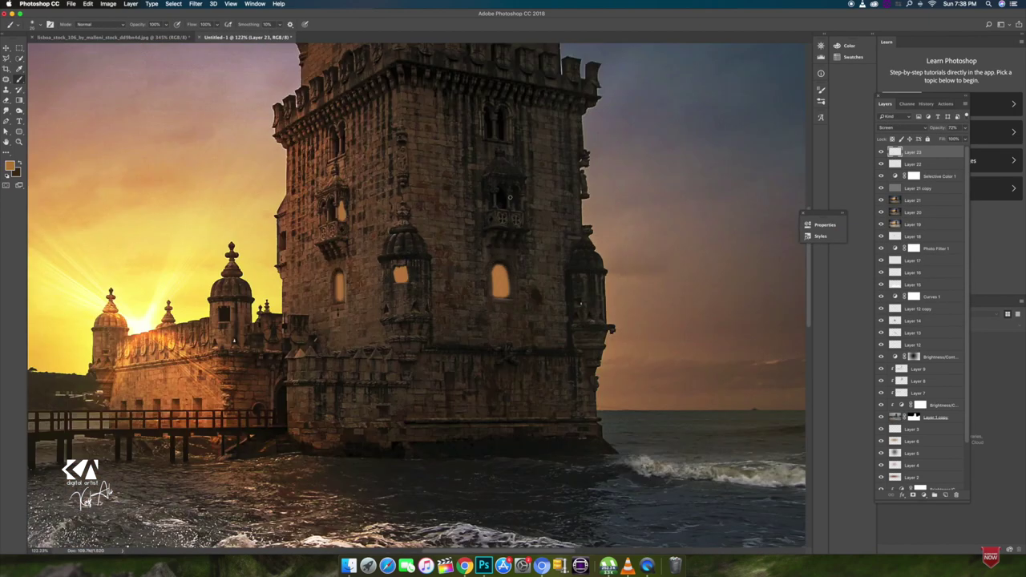
scroll(493, 185, up, 2)
drag(493, 184, 497, 210)
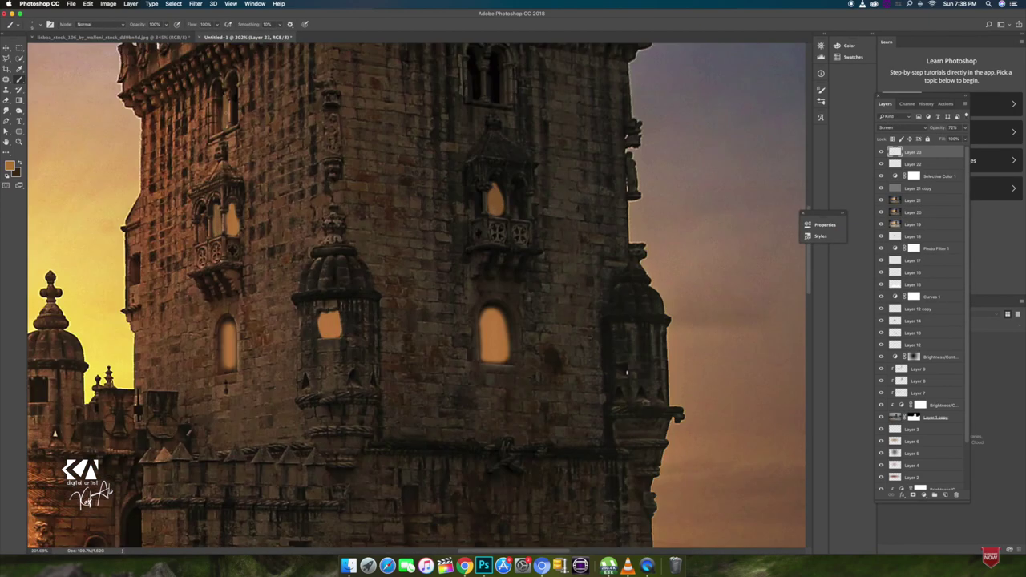
scroll(417, 296, up, 4)
drag(513, 345, 513, 379)
mouse_move(491, 216)
mouse_down()
mouse_move(493, 262)
mouse_move(470, 260)
mouse_up()
key(super+0)
Give Layer 23 an Outer Glow and an orange Color Dodge Inner Shadow.
double_click(947, 151)
click(842, 251)
click(1001, 222)
click(737, 274)
click(905, 222)
click(1001, 222)
click(870, 222)
click(868, 288)
click(996, 212)
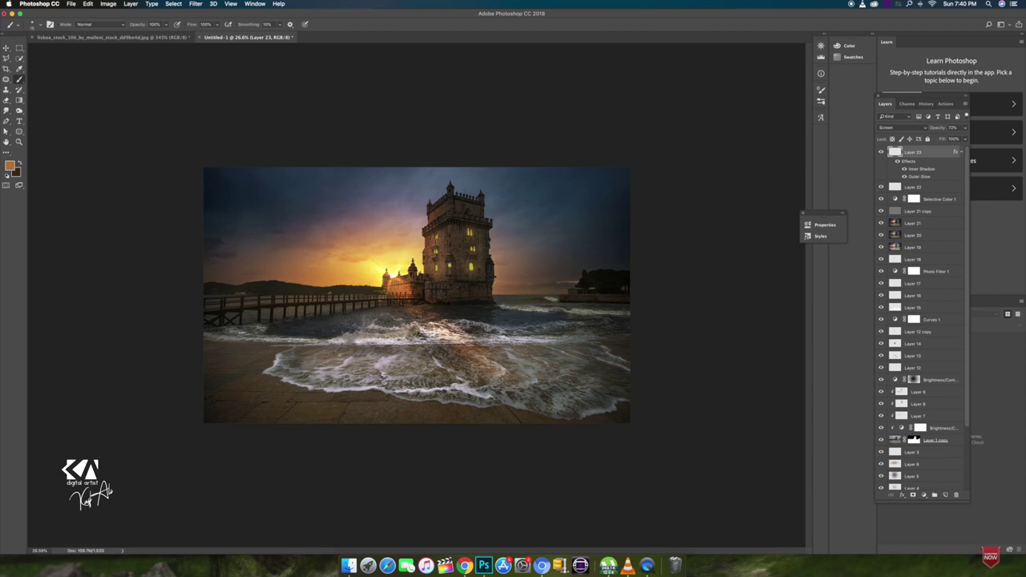
Brush extra yellow glow into the remaining dark window.
scroll(416, 281, up, 3)
scroll(417, 281, up, 6)
mouse_move(337, 213)
mouse_down()
mouse_move(352, 183)
mouse_move(356, 212)
mouse_move(345, 192)
mouse_move(348, 206)
mouse_up()
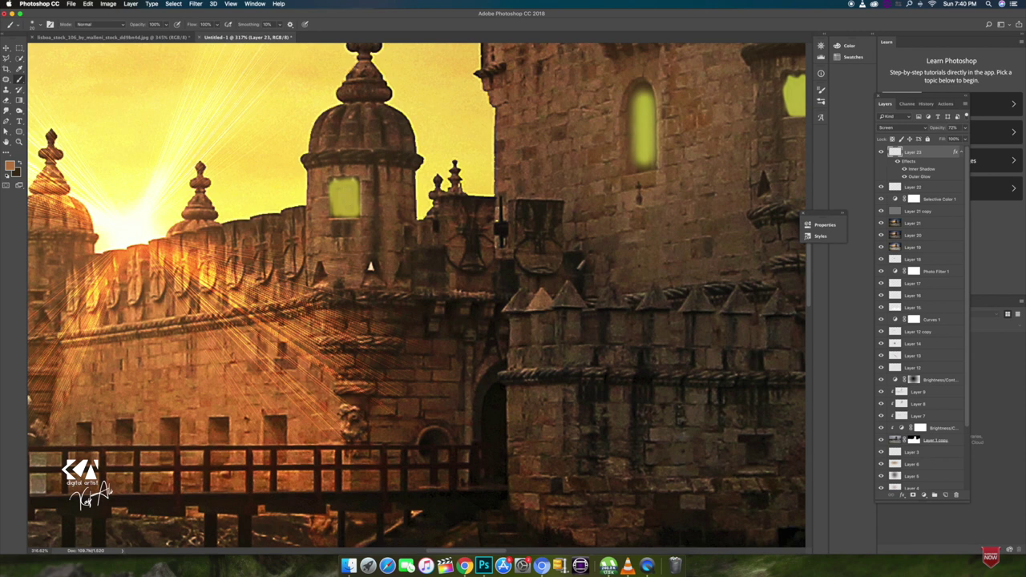
scroll(361, 216, down, 3)
scroll(361, 216, down, 3)
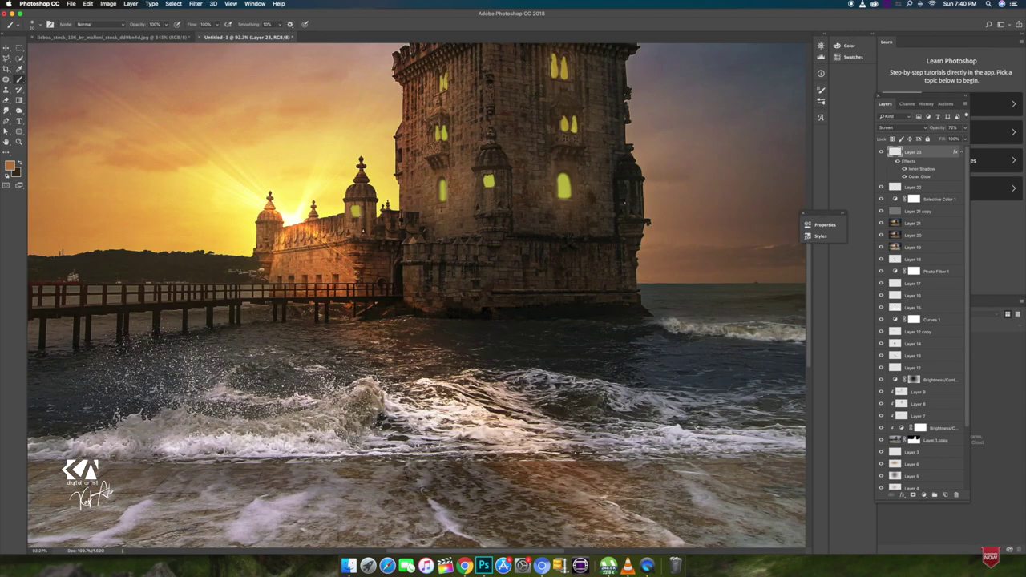
scroll(361, 216, down, 4)
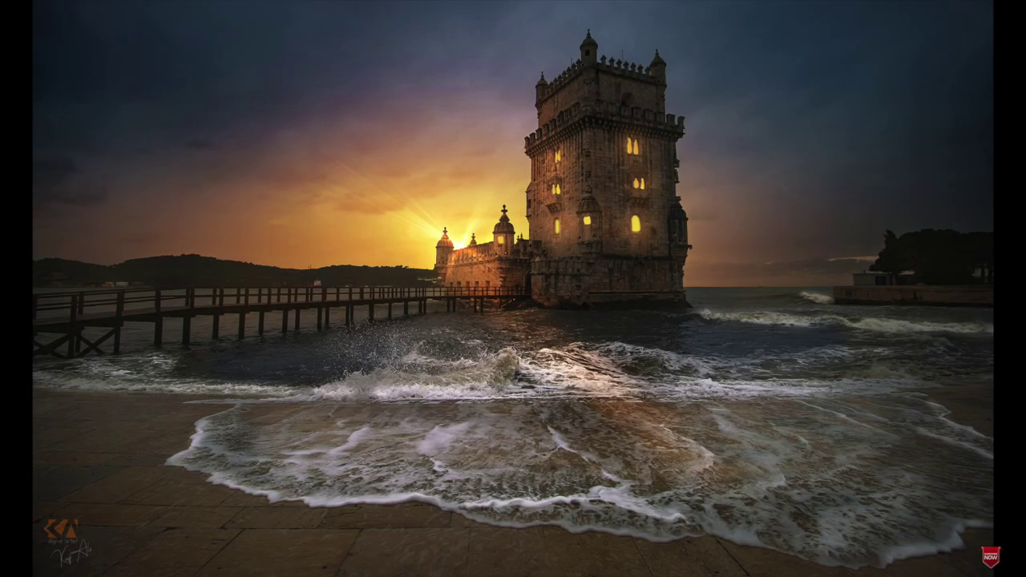